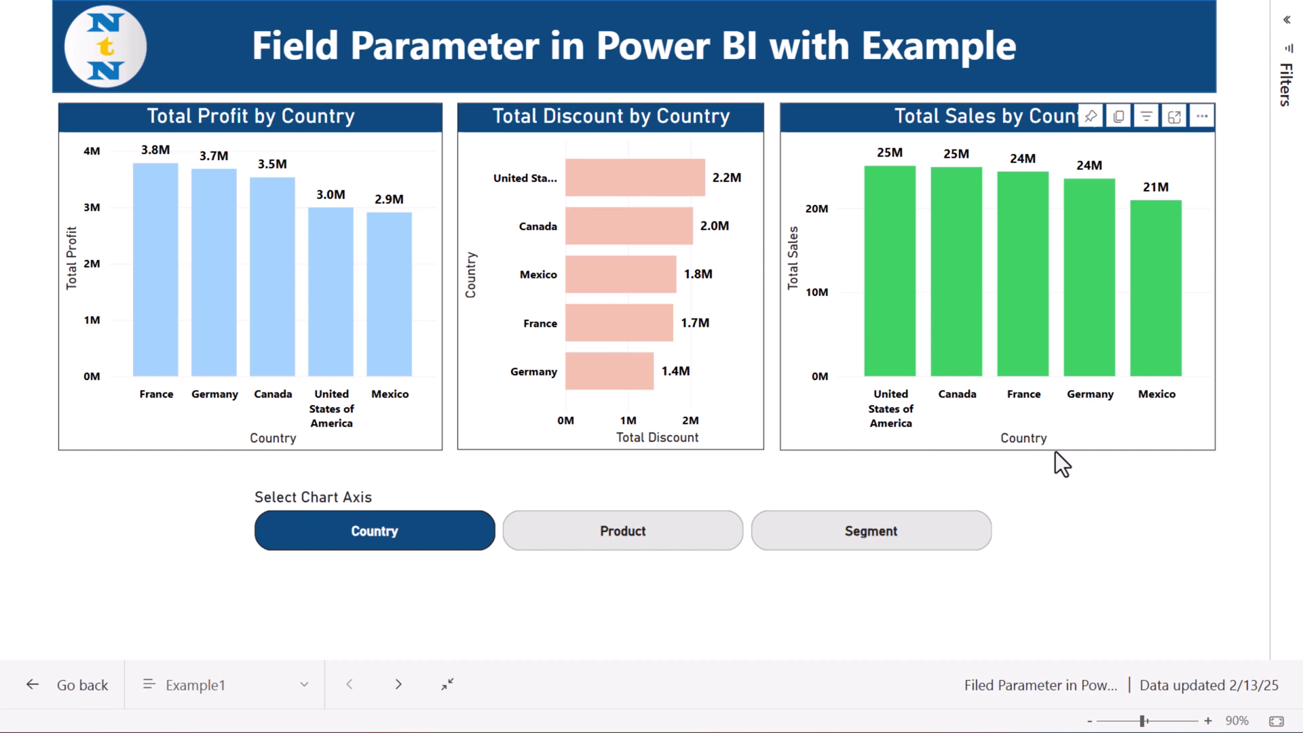
# Switch the Example1 charts repeatedly between the Country, Product and Segment axes to compare how they respond
pyautogui.click(610, 540)
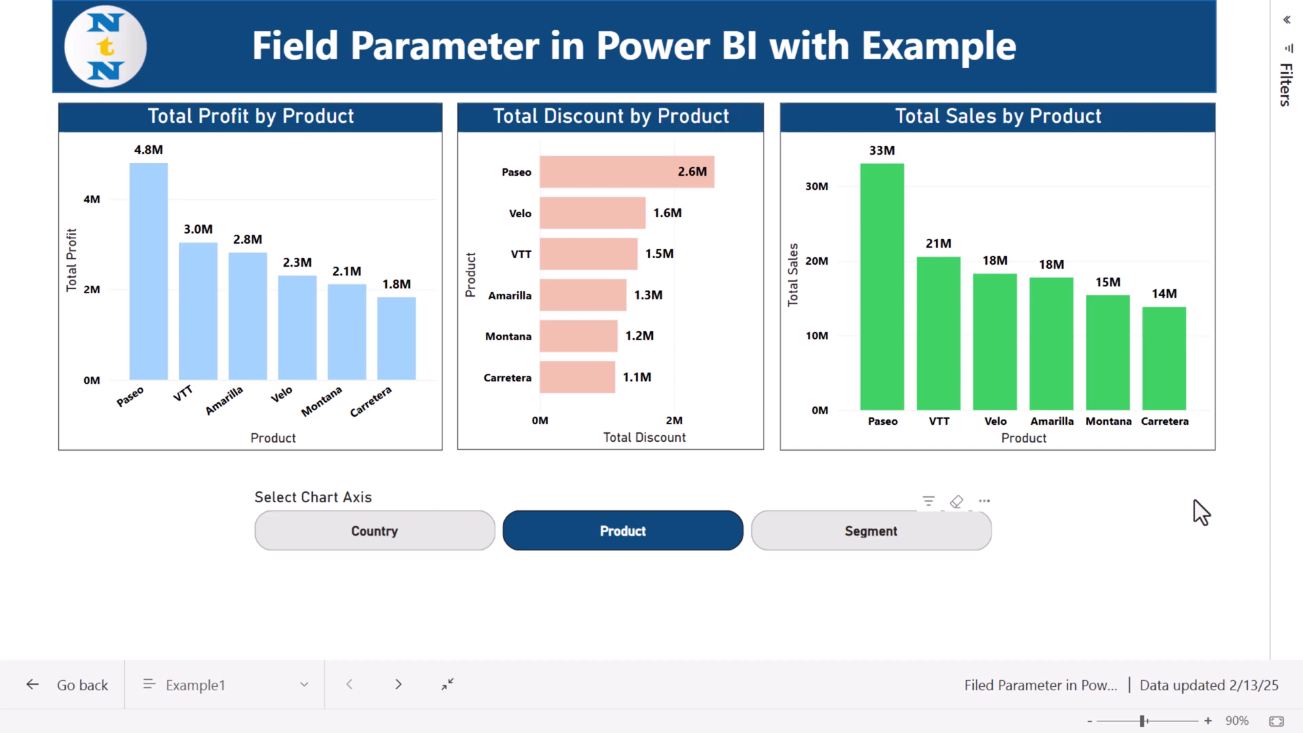
pyautogui.click(848, 539)
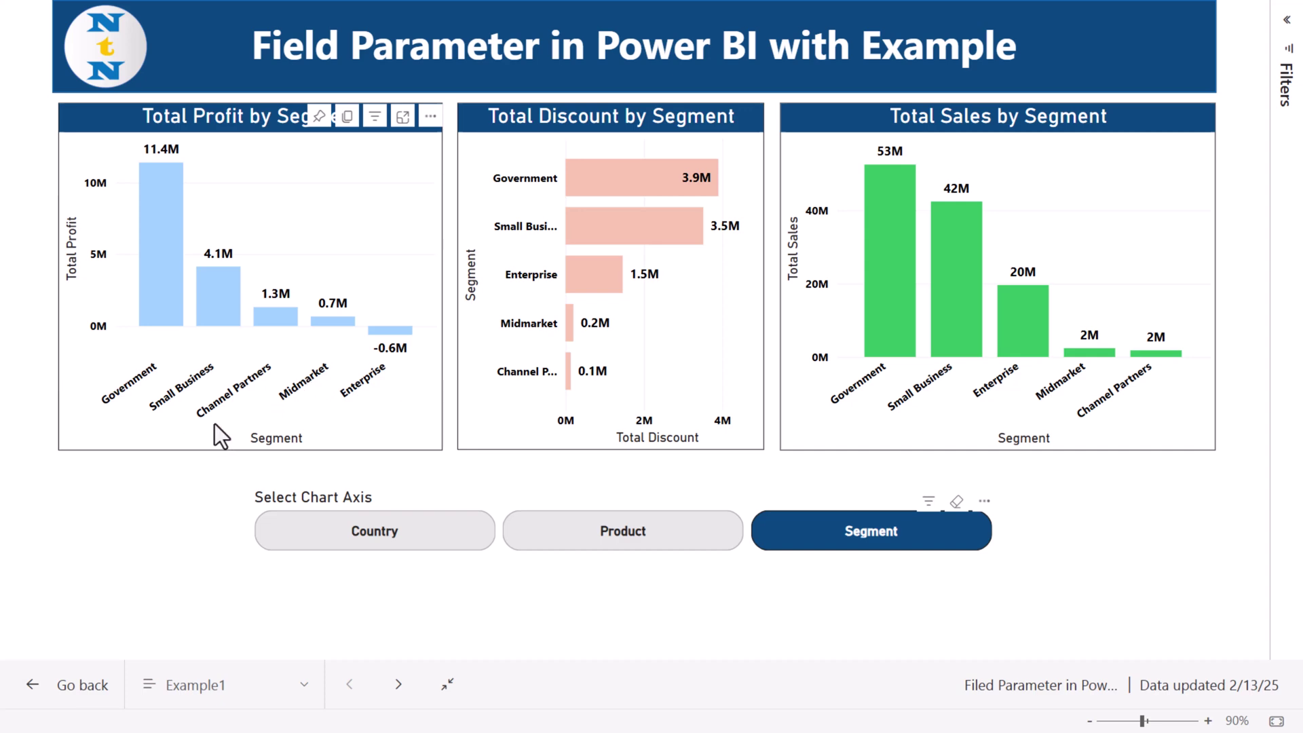
pyautogui.click(430, 541)
pyautogui.click(625, 544)
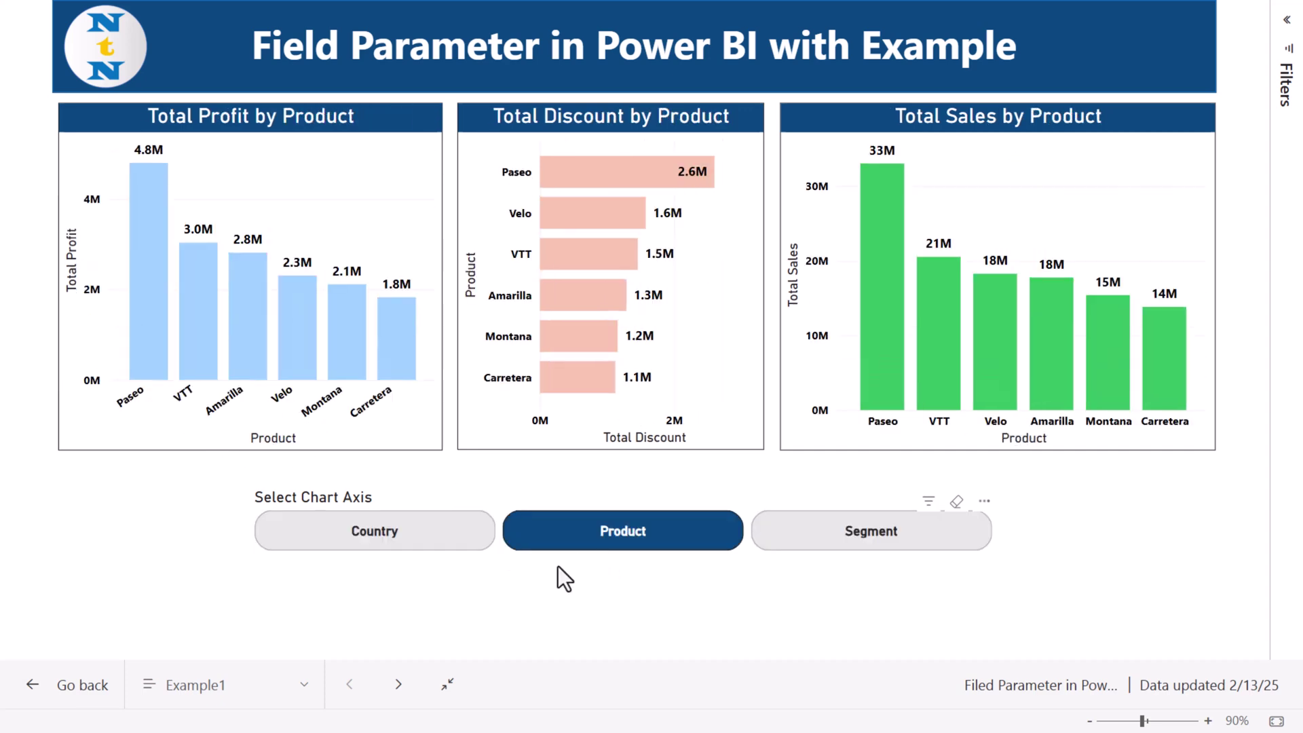
pyautogui.click(838, 541)
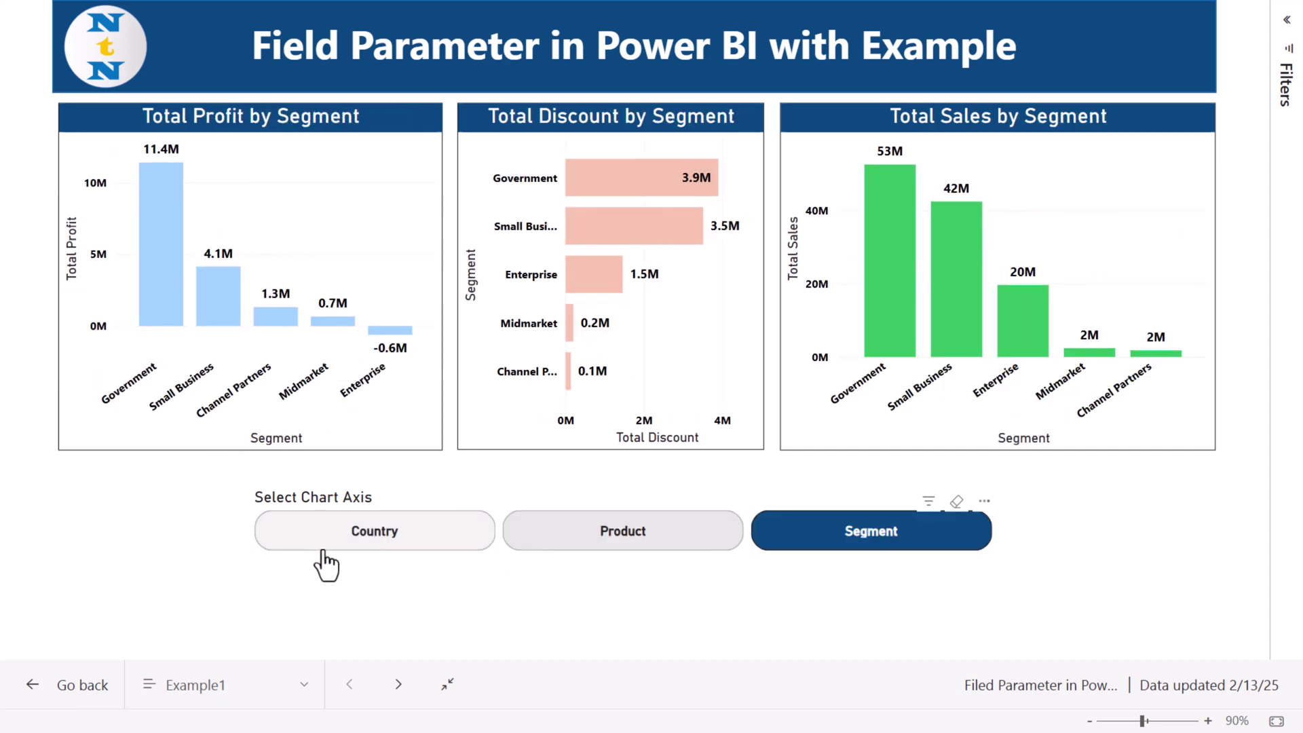
pyautogui.click(456, 540)
pyautogui.click(638, 542)
pyautogui.click(825, 543)
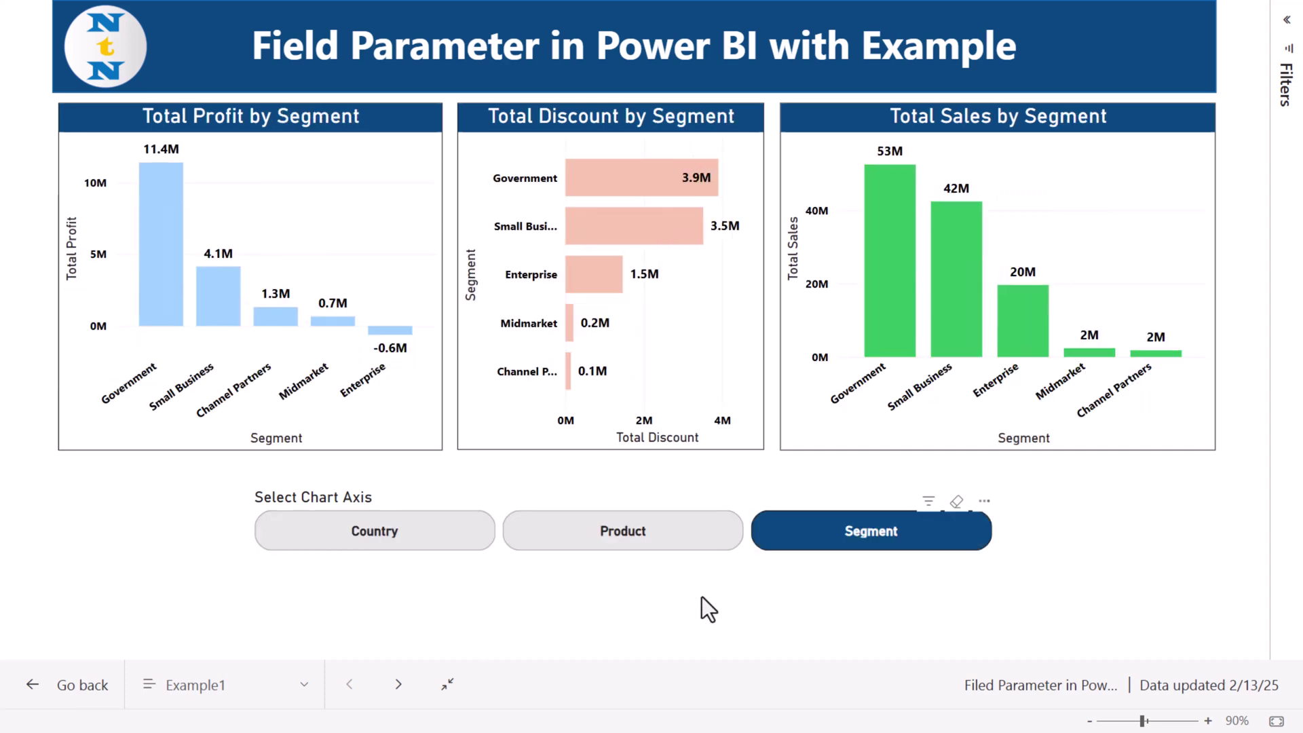
# Open the Example2 report page and switch its charts to the Total Profit and Total Sales metrics
pyautogui.click(302, 684)
pyautogui.click(230, 611)
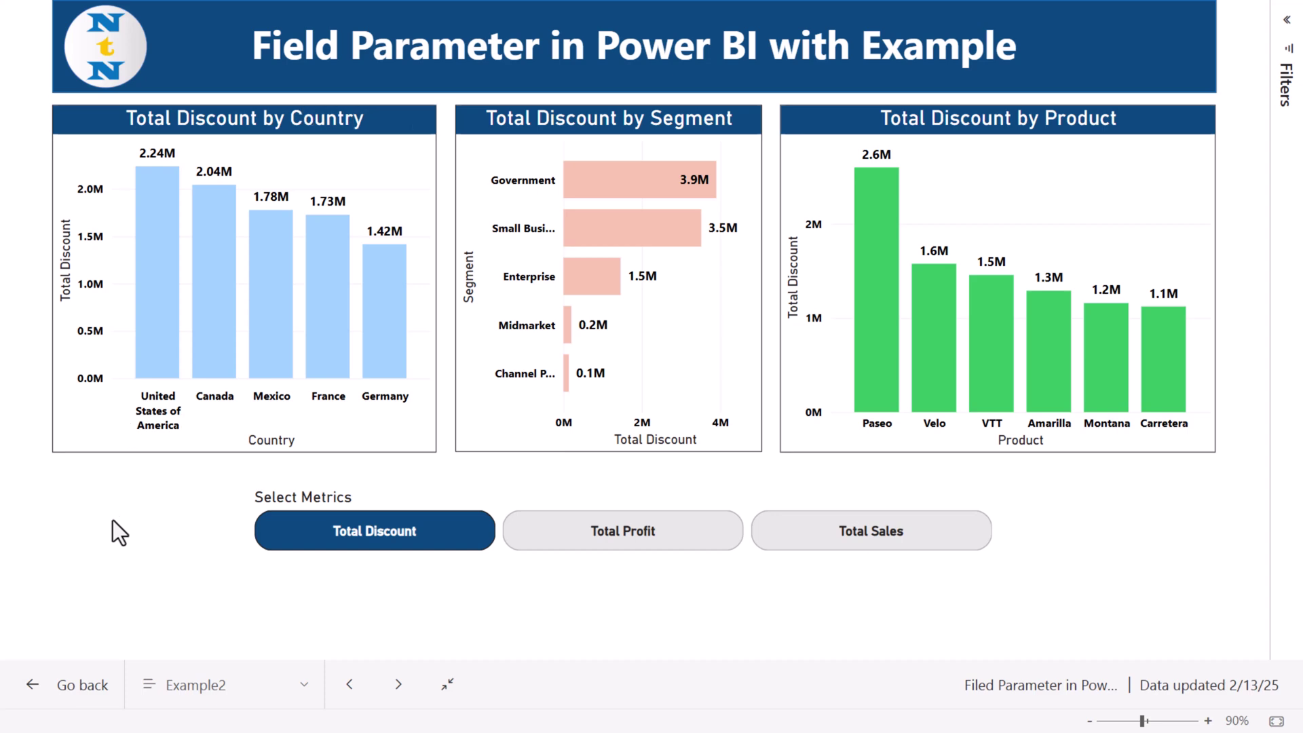
pyautogui.moveTo(213, 275)
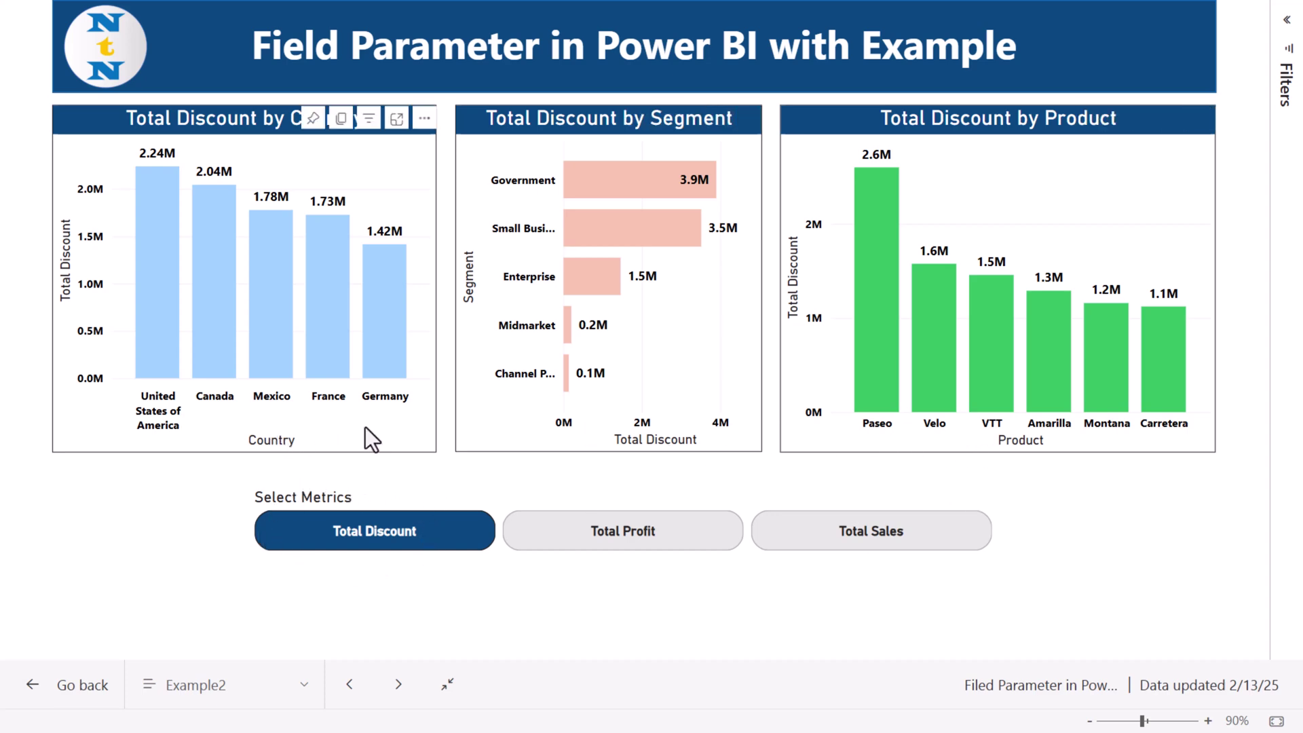
pyautogui.click(643, 537)
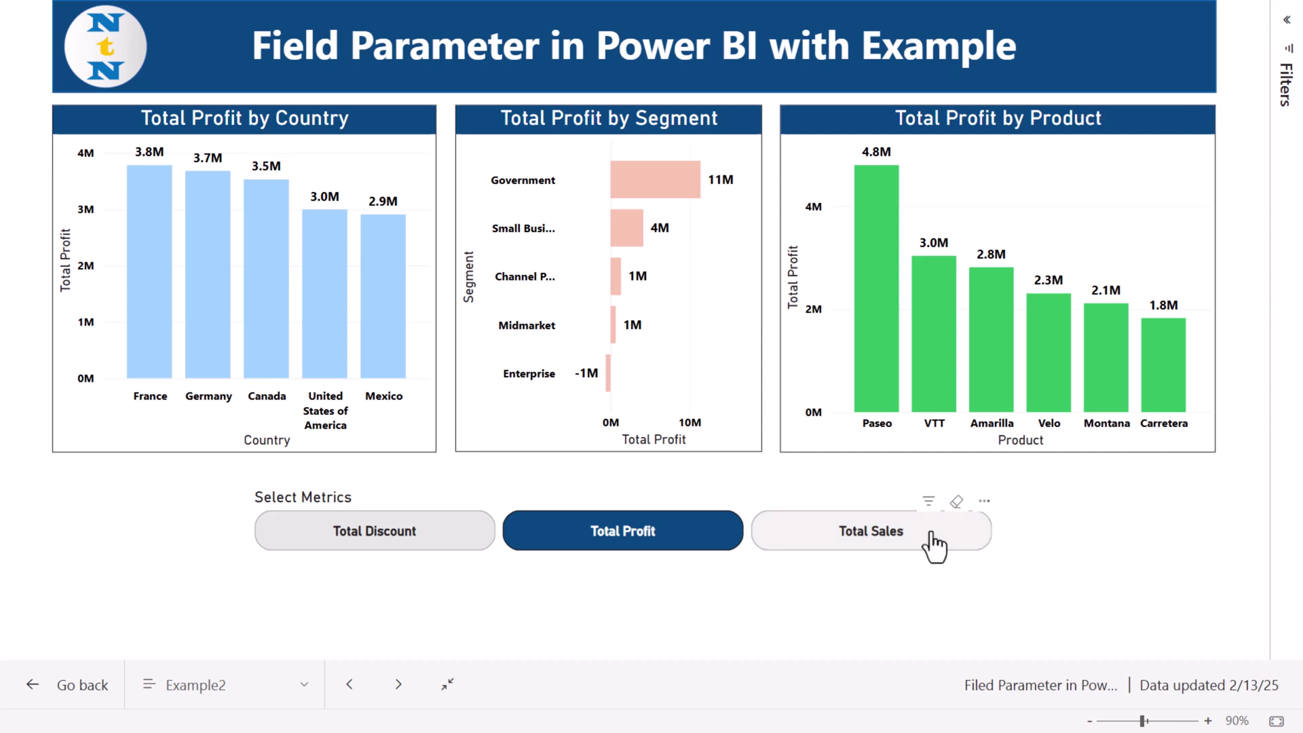
pyautogui.click(889, 543)
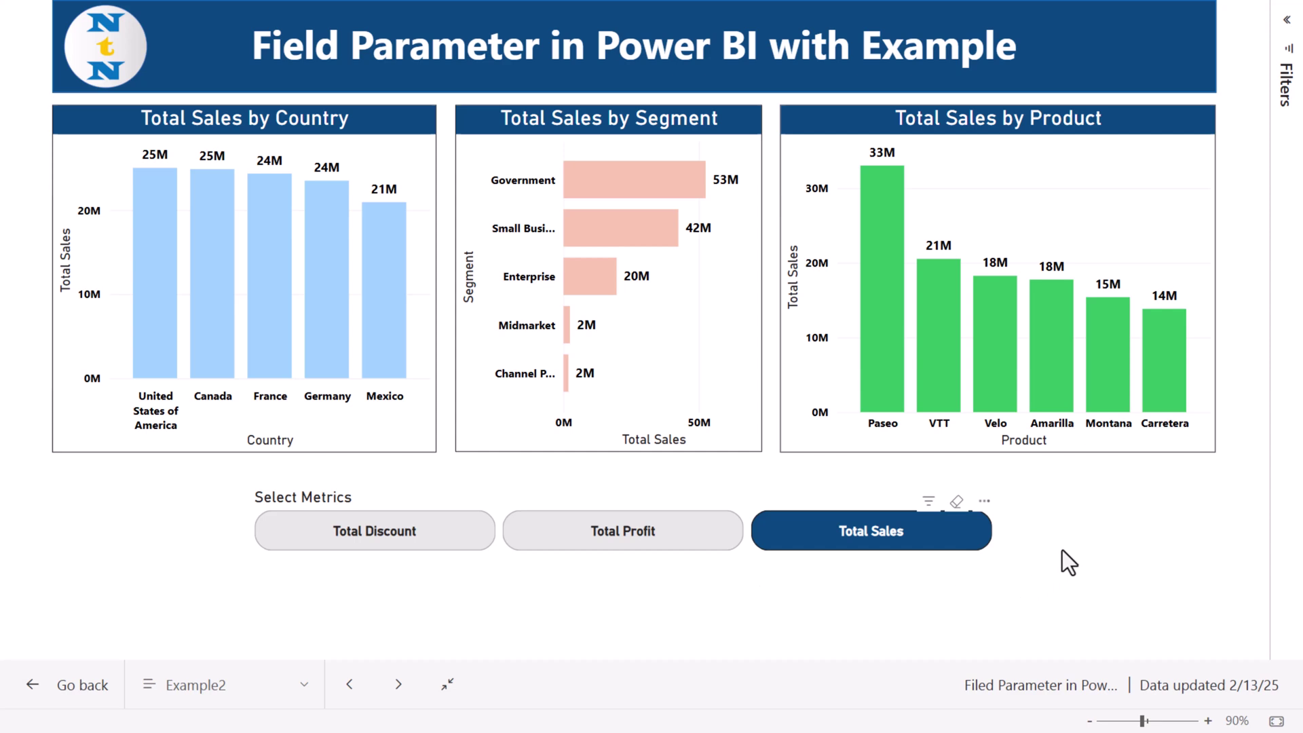
# Open the Example3 report page and view its discount chart by Product and by Segment
pyautogui.click(272, 687)
pyautogui.click(180, 644)
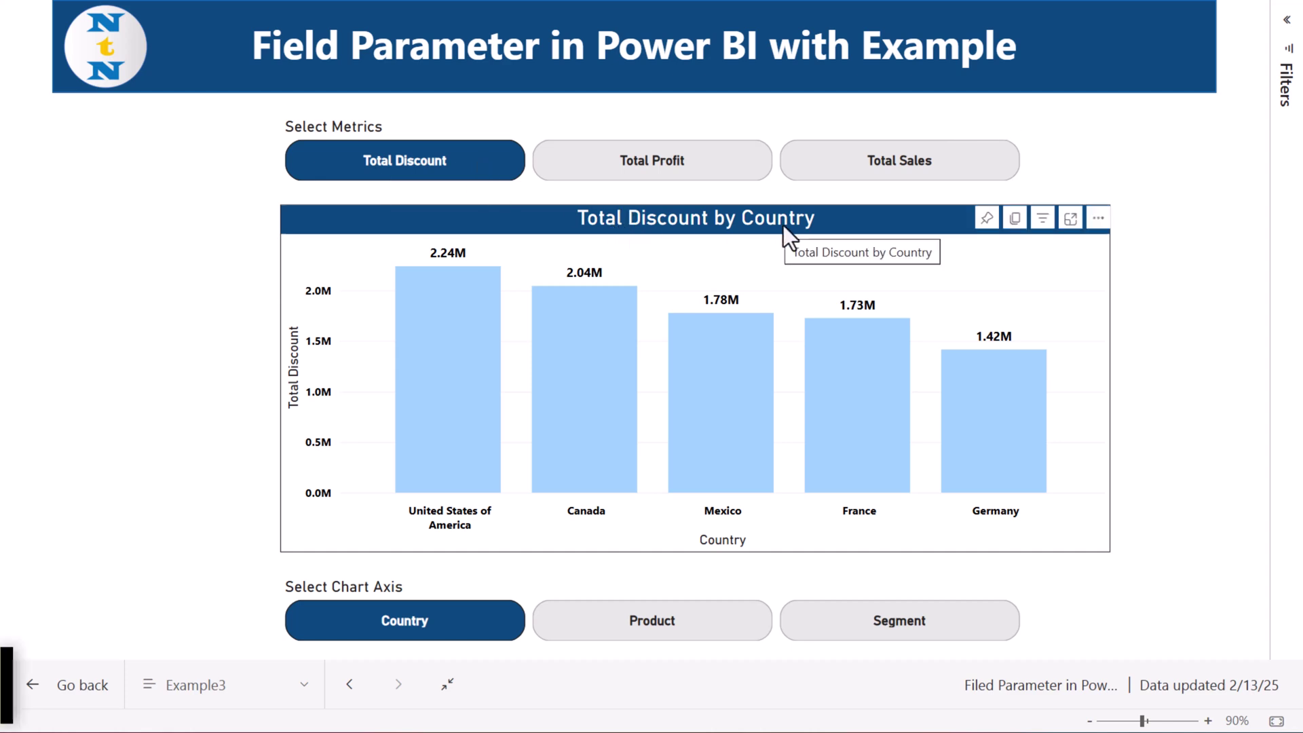
pyautogui.click(648, 628)
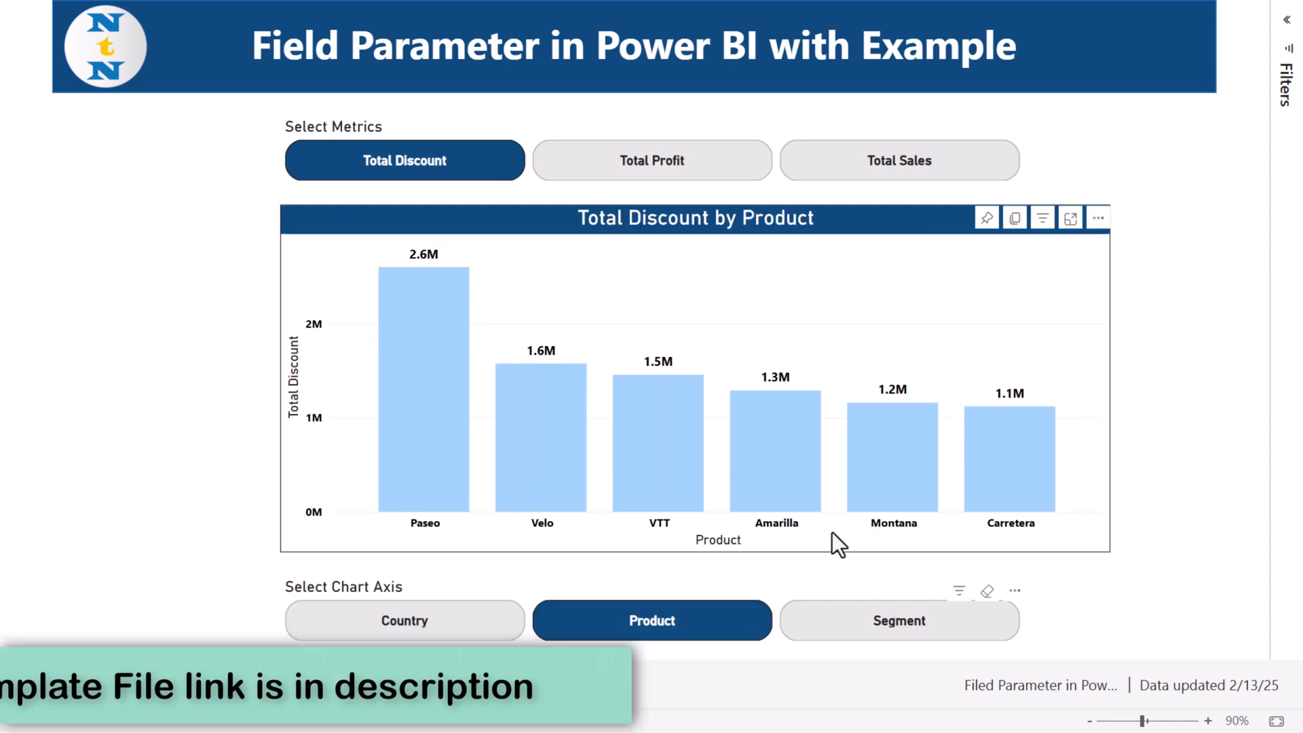
pyautogui.click(863, 635)
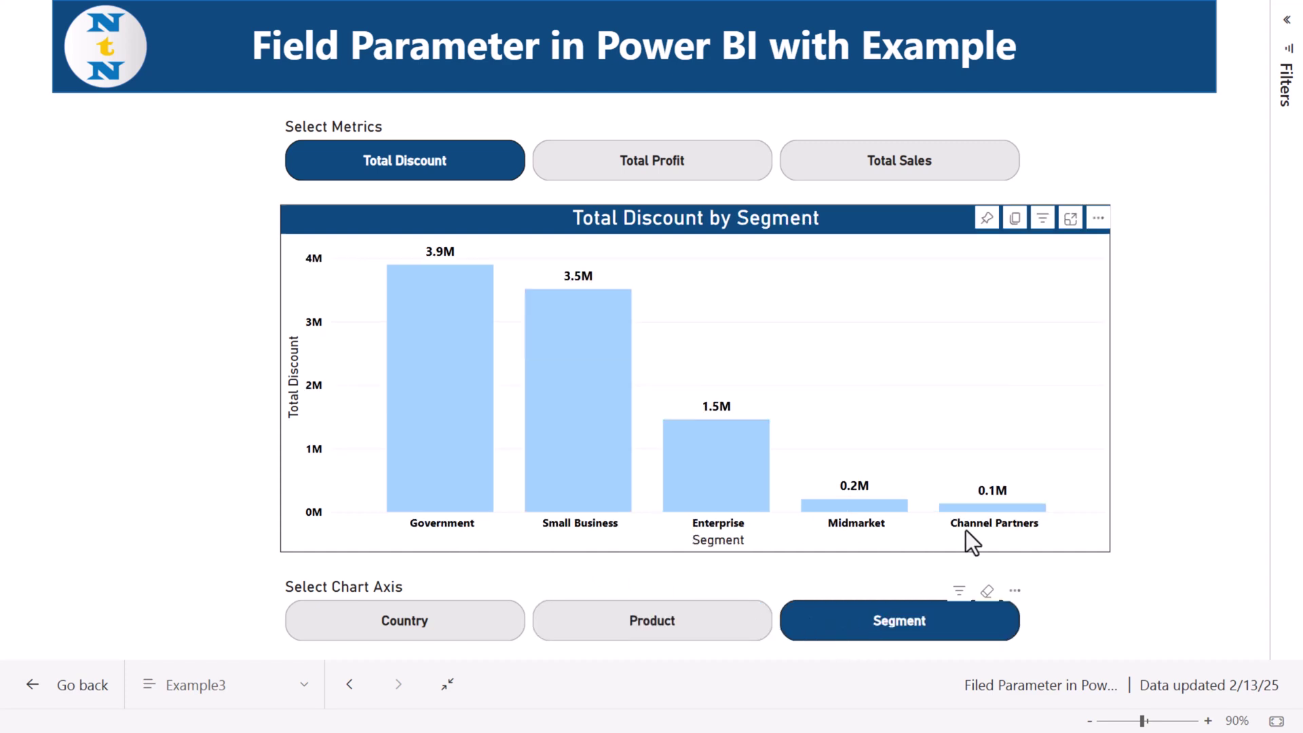
# View the Example3 chart with Total Profit and Total Sales, changing the axis among Product, Country and Segment
pyautogui.click(653, 166)
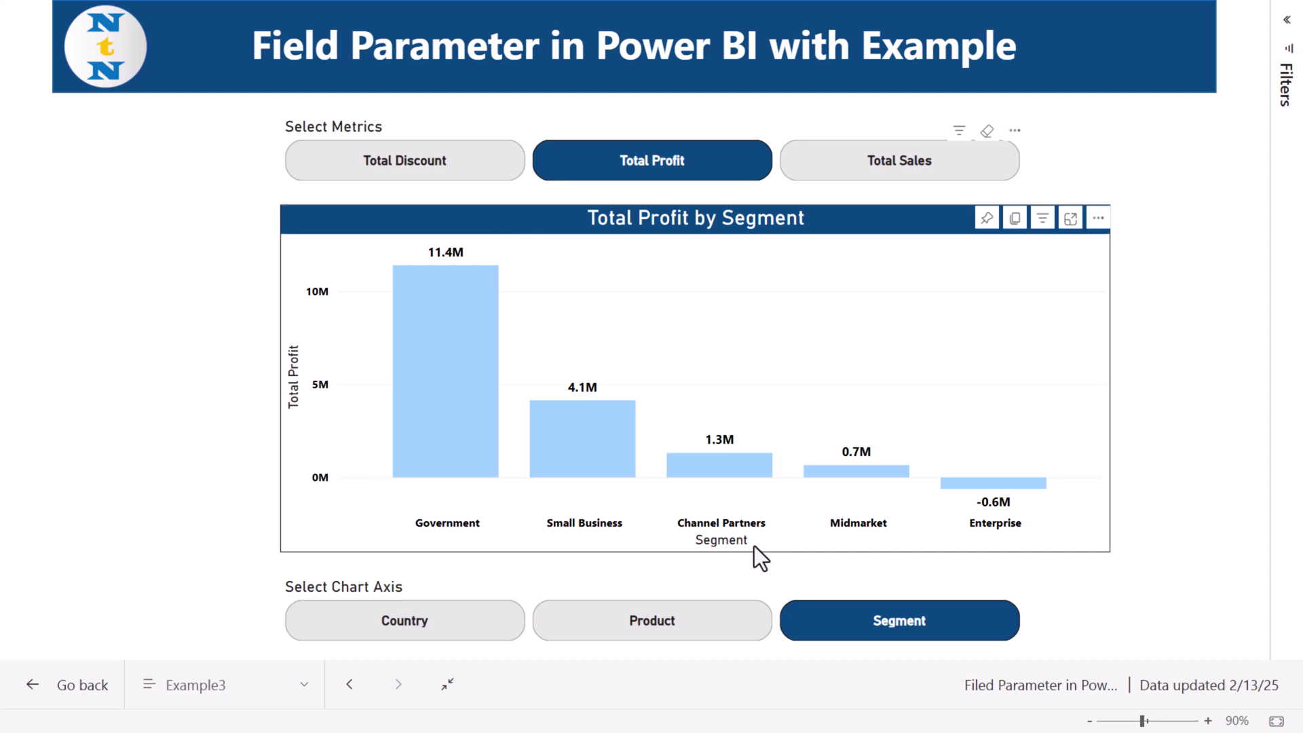
pyautogui.click(649, 631)
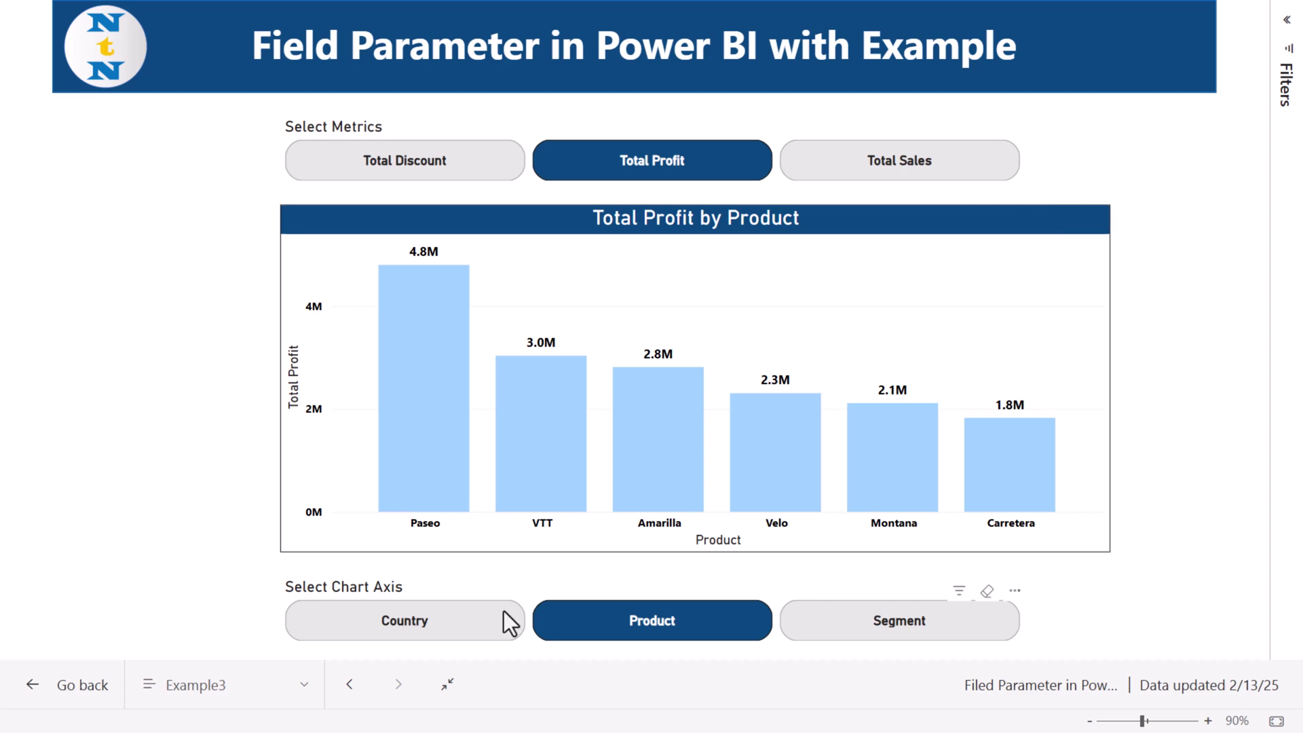
pyautogui.click(391, 633)
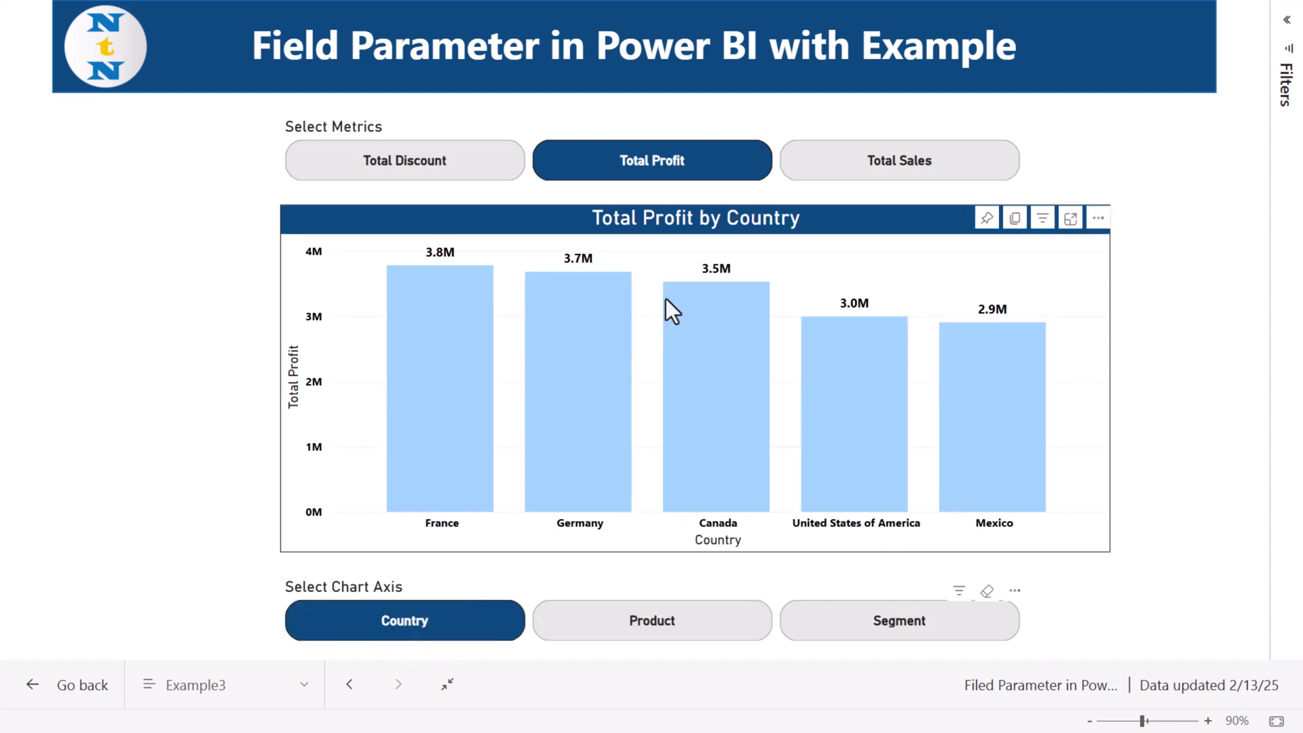
pyautogui.click(861, 175)
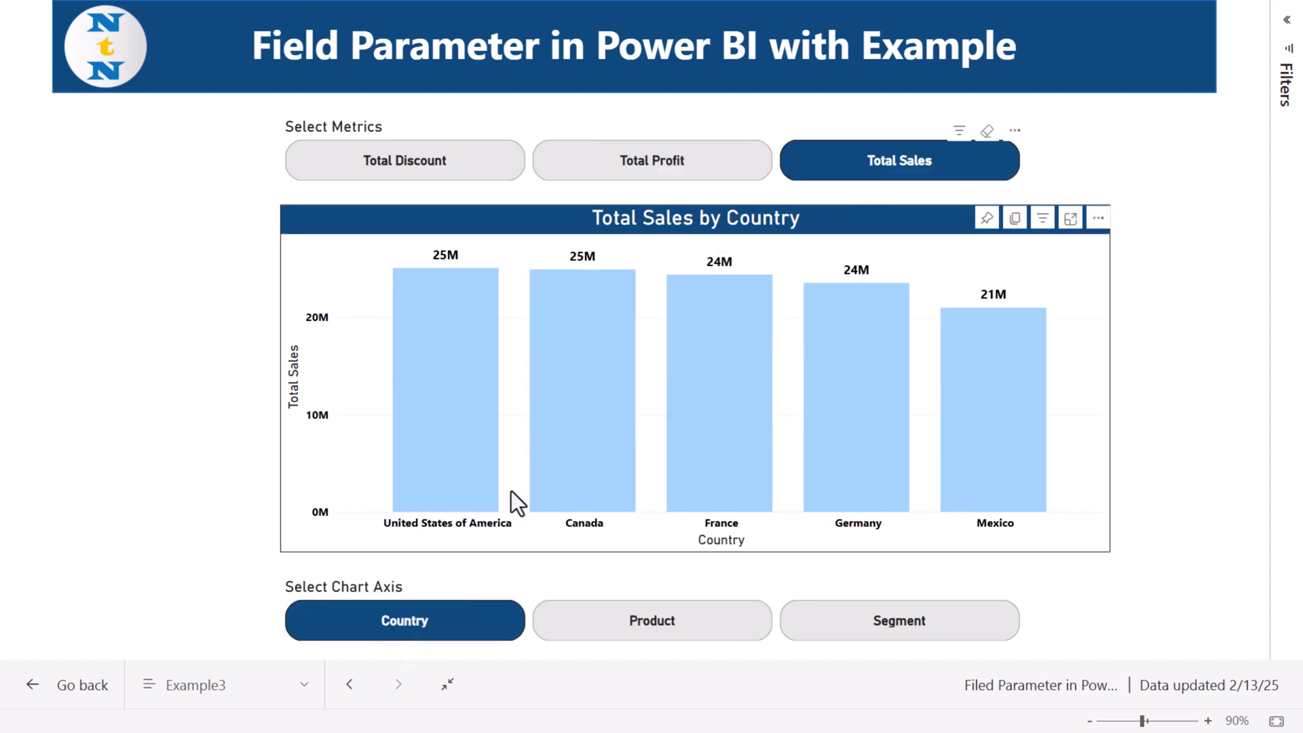
pyautogui.click(732, 614)
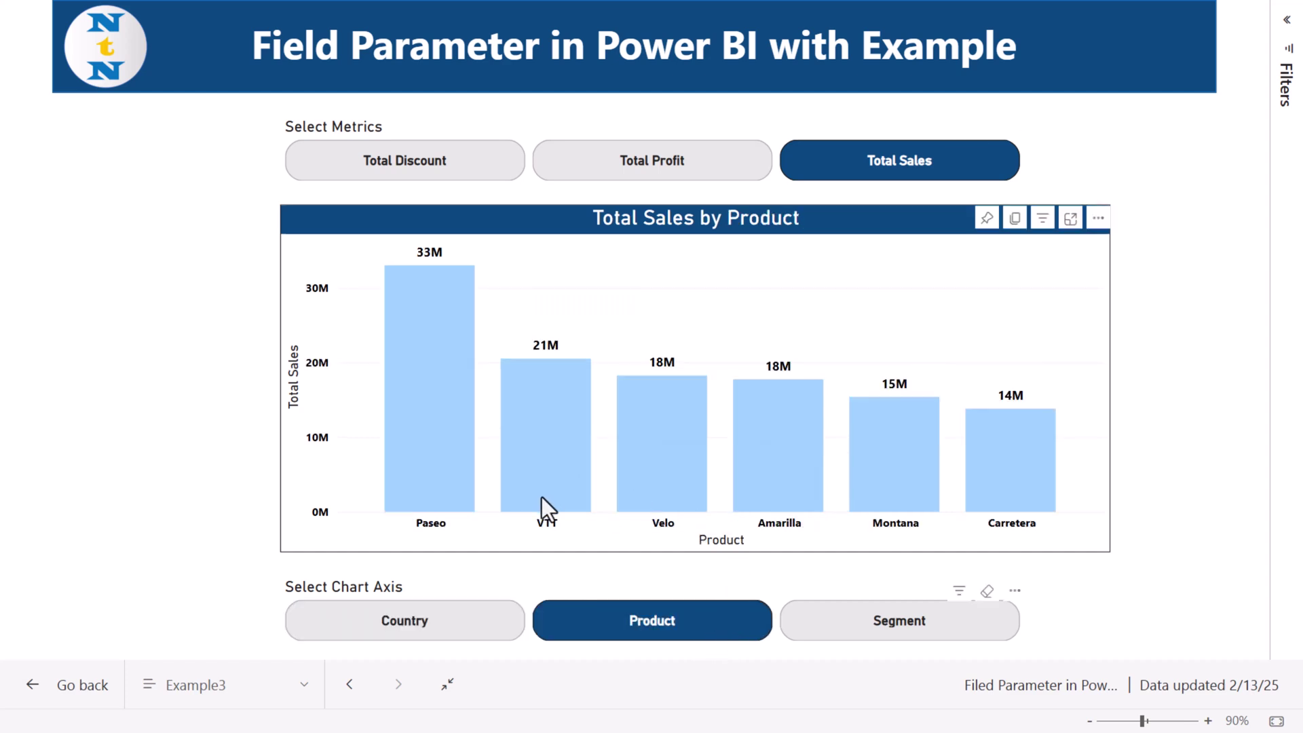
pyautogui.click(872, 623)
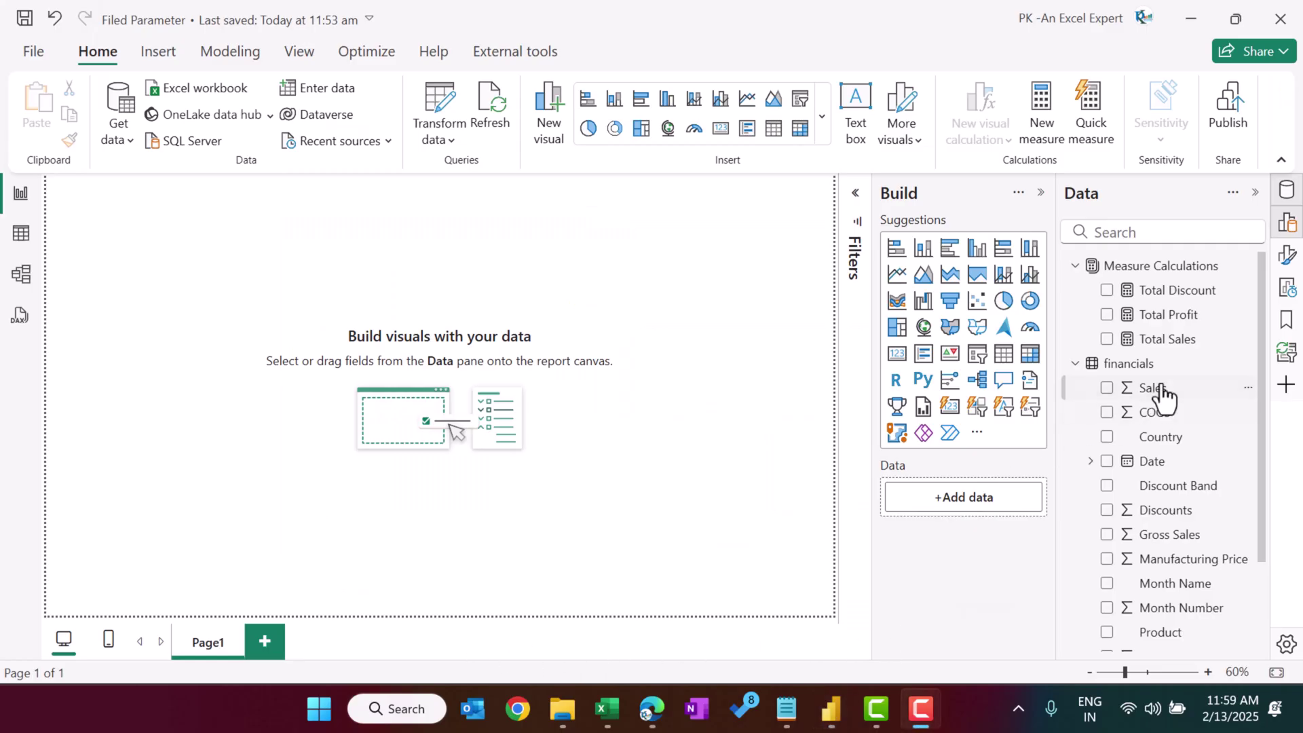
# Browse the available fields and display the rows of the financials table, with the Measure Calculations group collapsed
pyautogui.scroll(-3, 1159, 397)
pyautogui.scroll(2, 1163, 380)
pyautogui.scroll(-2, 1178, 414)
pyautogui.scroll(2, 1178, 414)
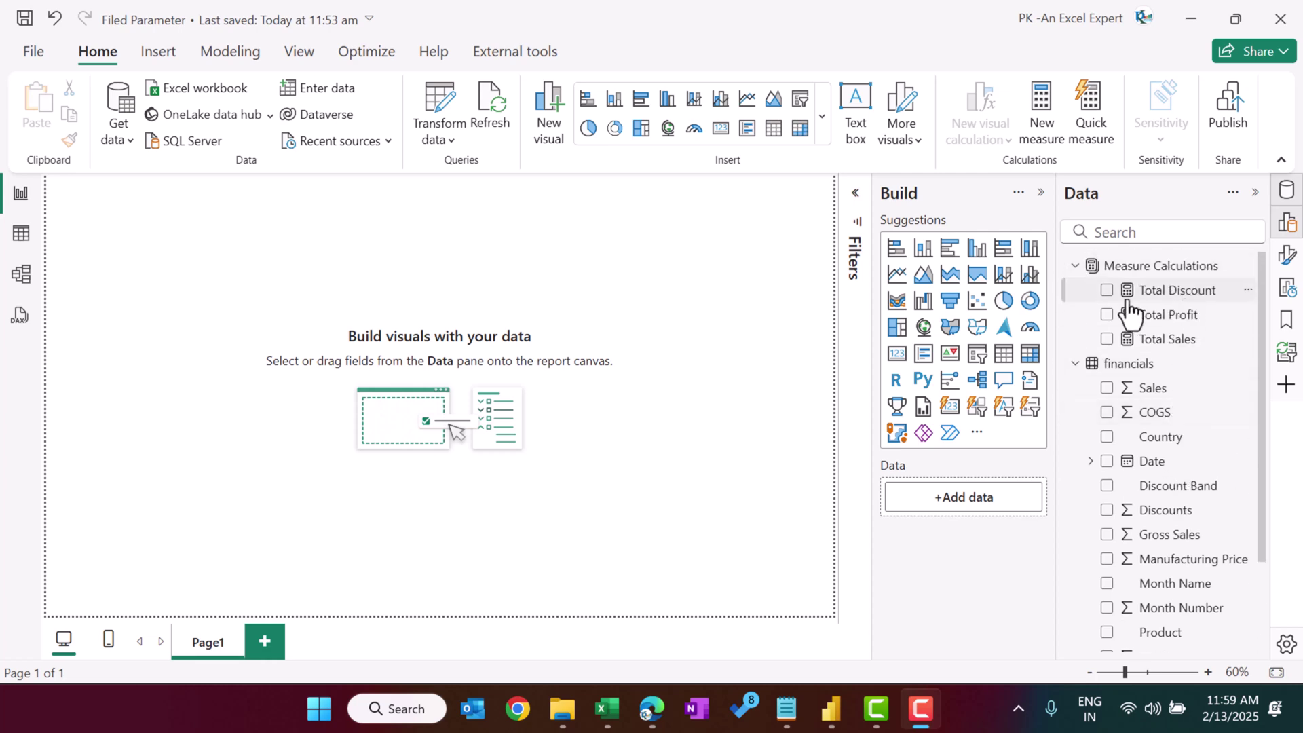
pyautogui.click(22, 235)
pyautogui.click(1078, 291)
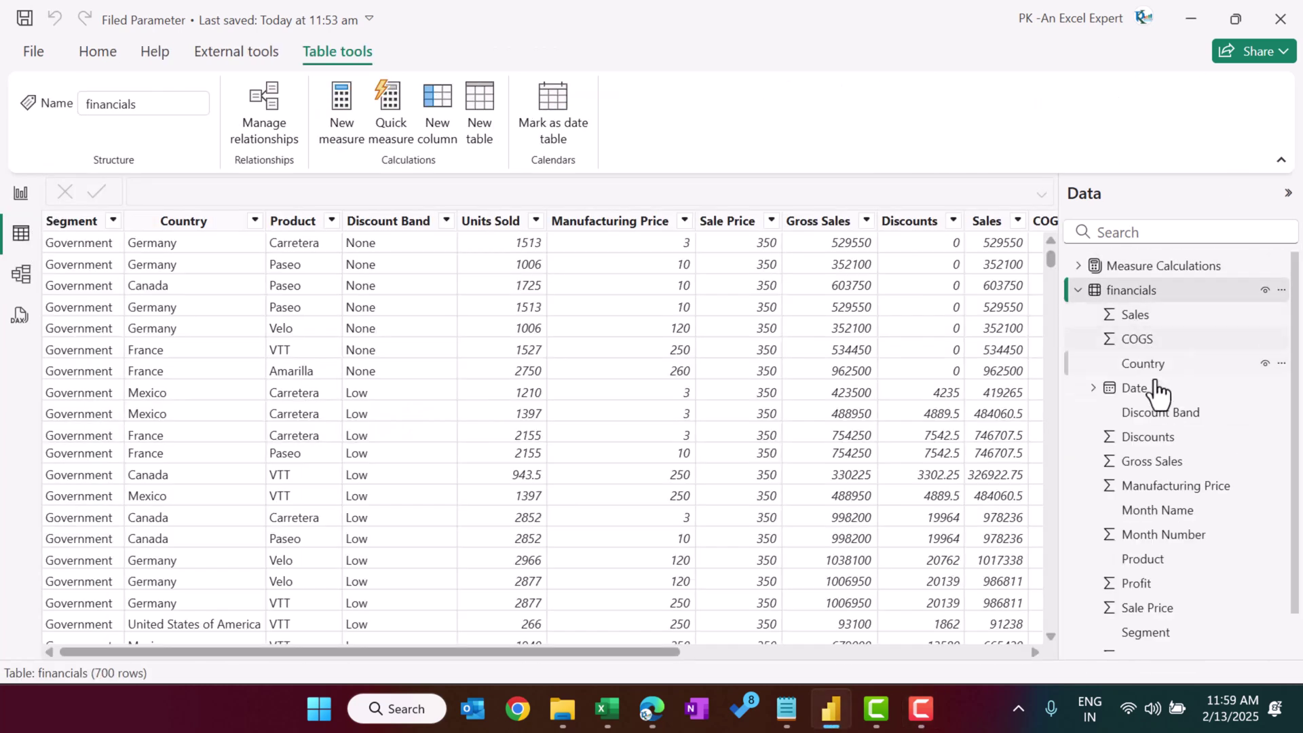
pyautogui.scroll(-1, 1149, 416)
pyautogui.scroll(1, 1153, 380)
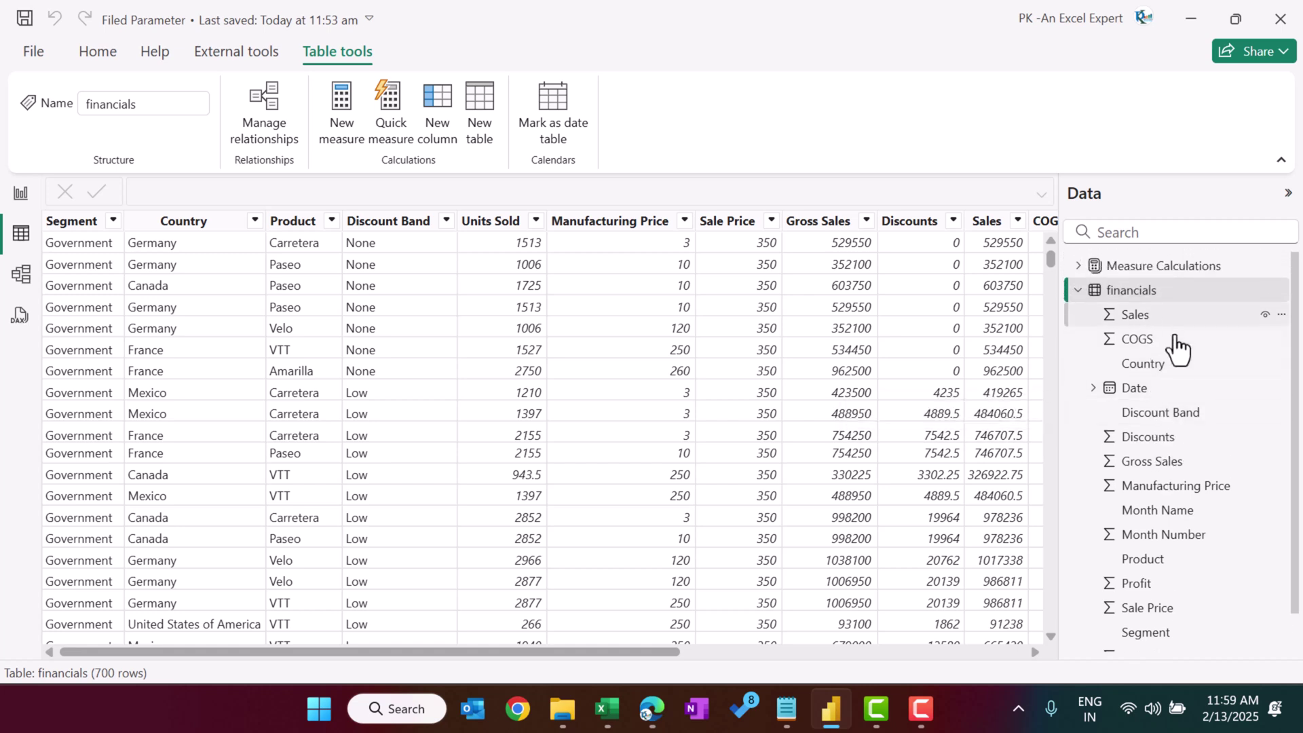
# Inspect the Sales, Country, Discounts, Product and Segment columns of the financials table
pyautogui.click(1140, 315)
pyautogui.click(1152, 365)
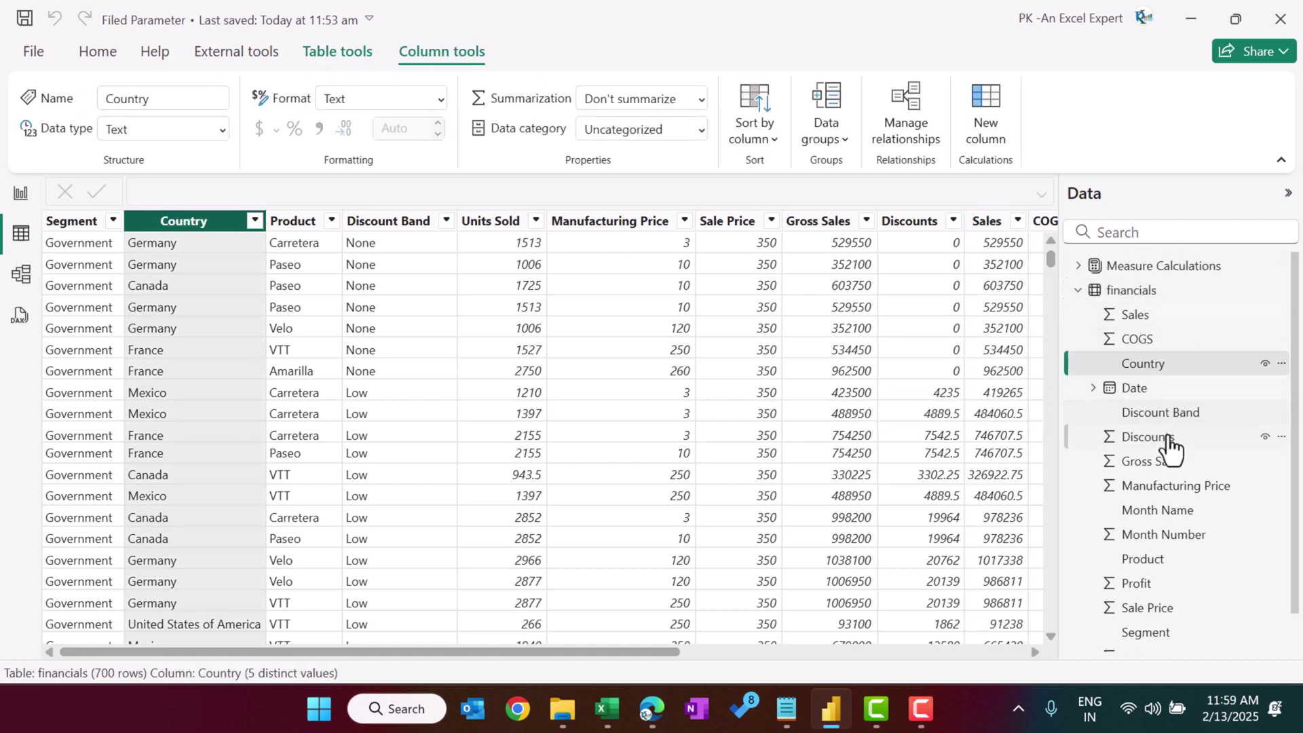
pyautogui.click(1160, 439)
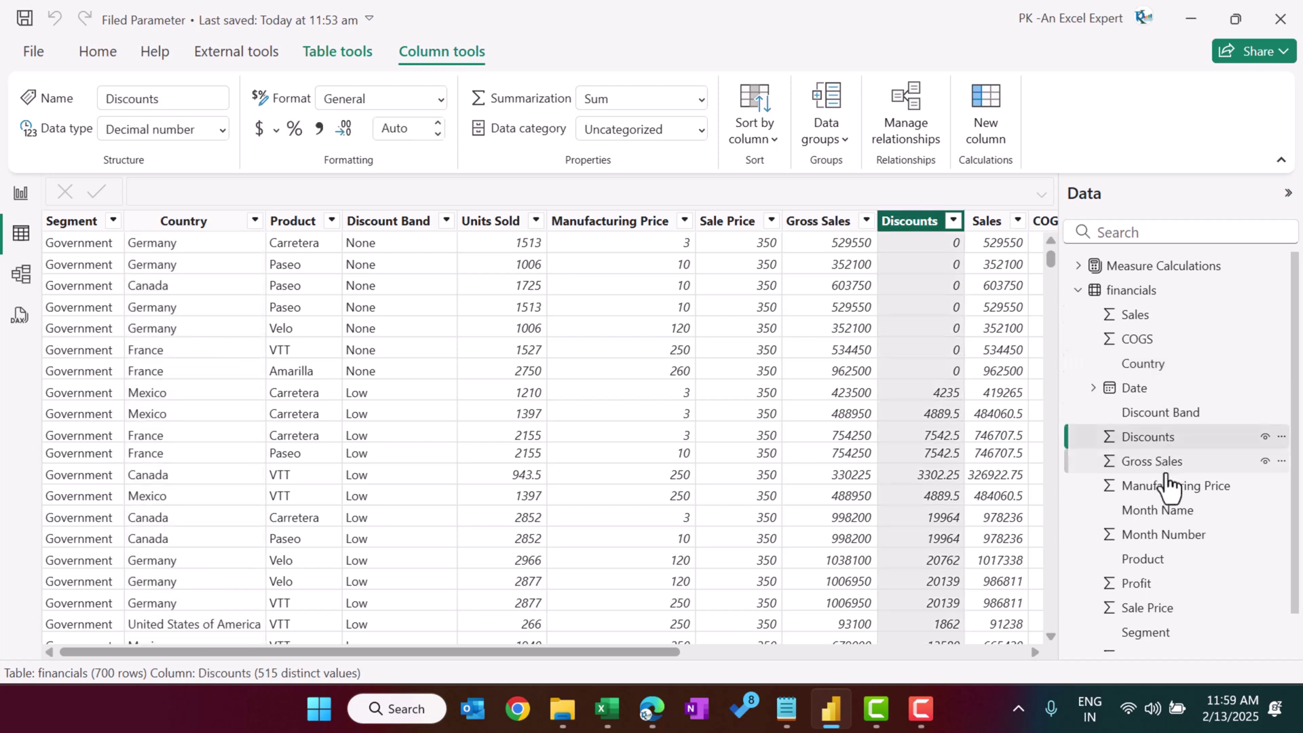
pyautogui.click(1154, 561)
pyautogui.scroll(-1, 1181, 475)
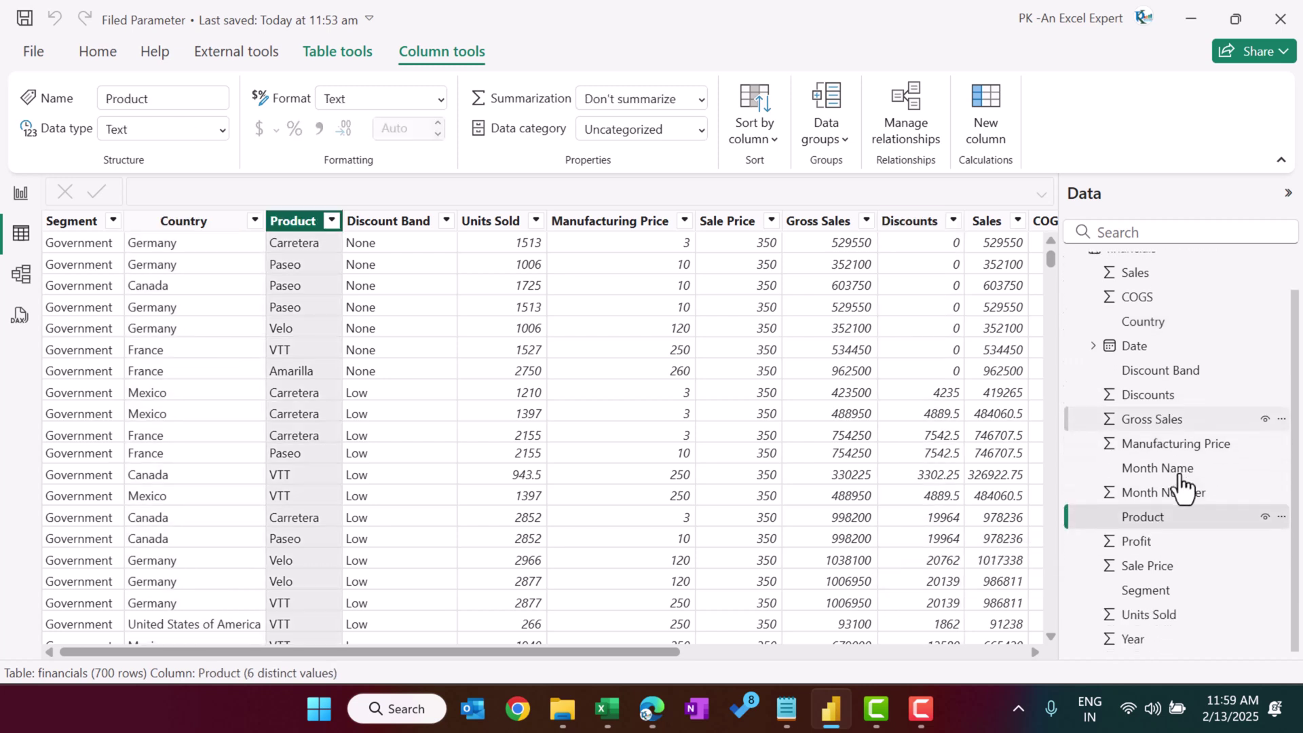
pyautogui.click(1146, 591)
pyautogui.scroll(3, 1181, 434)
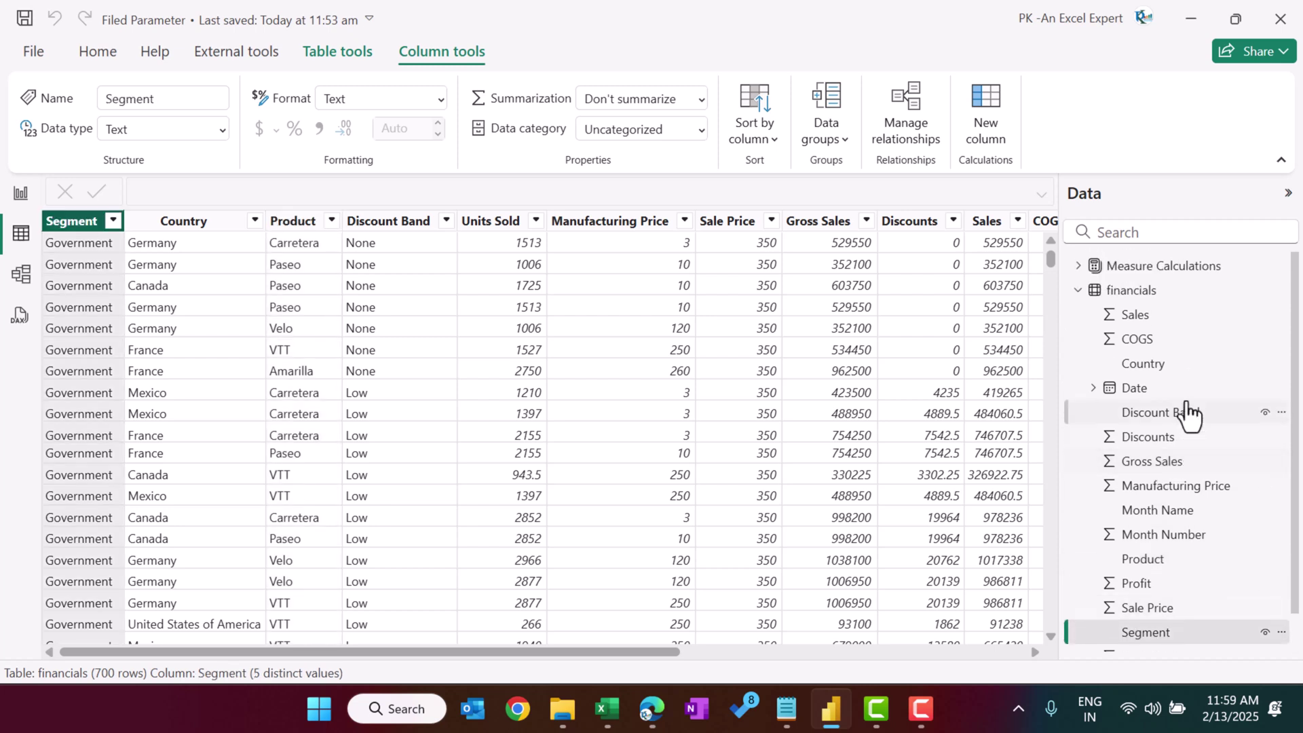
# Examine the formulas of the Total Discount, Total Profit and Total Sales measures in Measure Calculations
pyautogui.click(1078, 266)
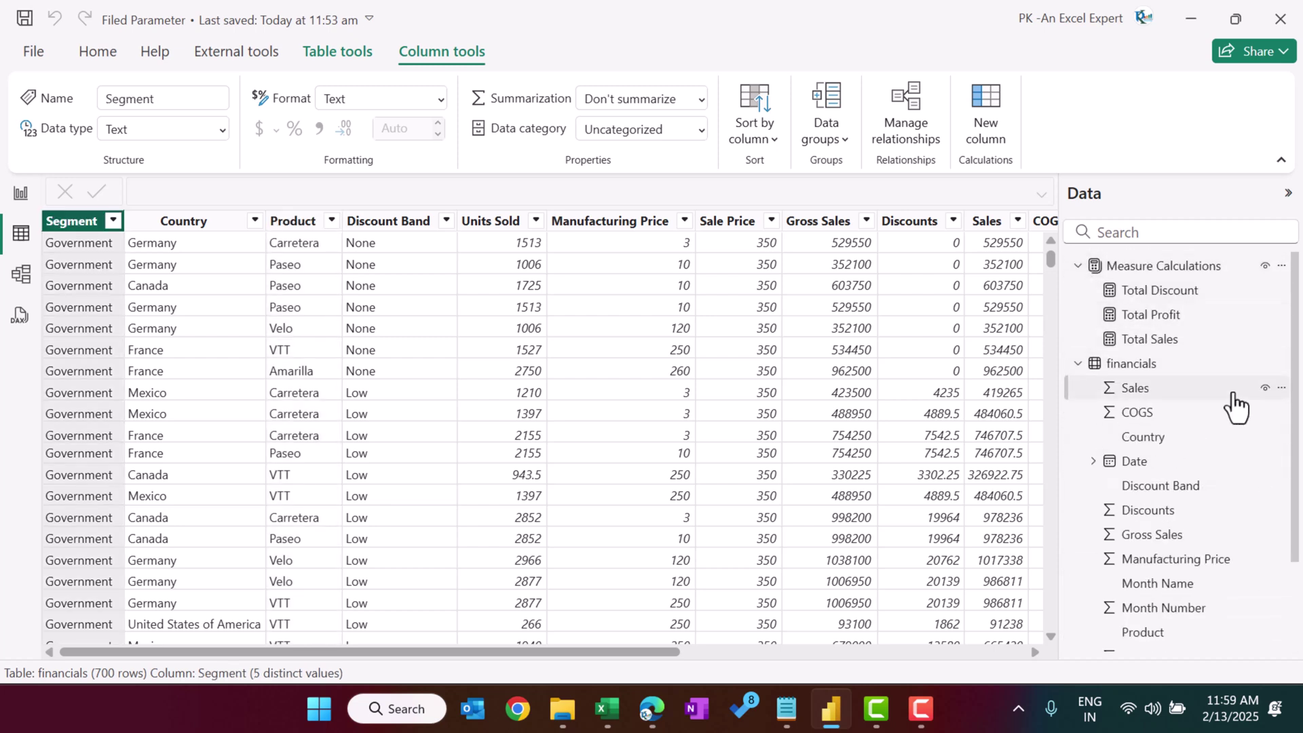
pyautogui.click(1159, 293)
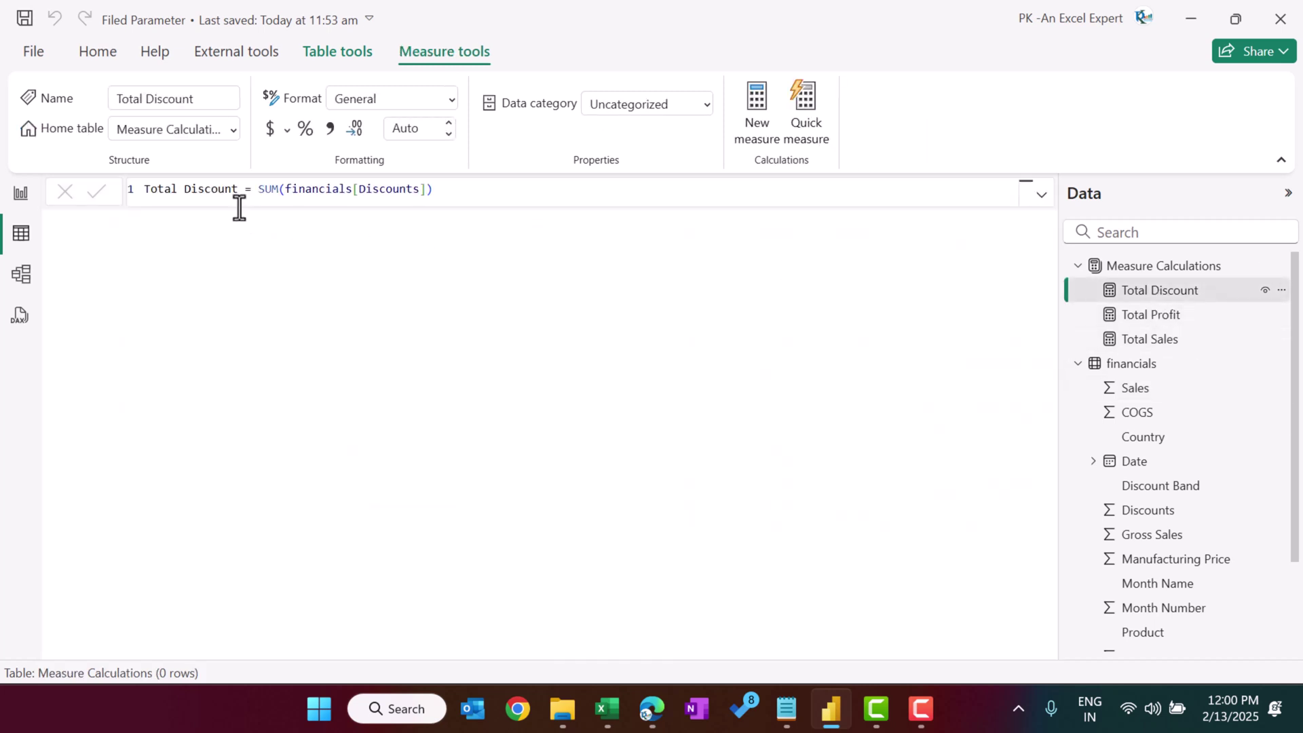
pyautogui.click(1150, 315)
pyautogui.click(1095, 340)
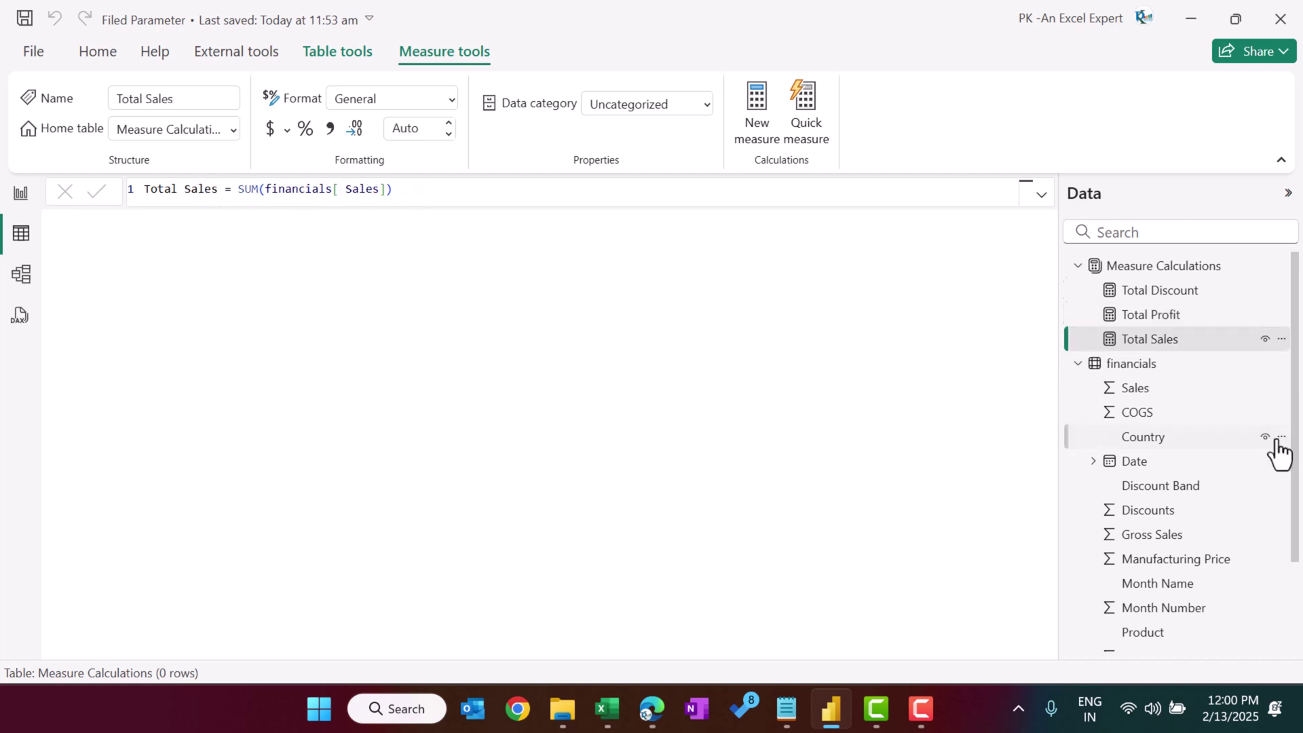
pyautogui.scroll(-3, 1276, 448)
# Insert a clustered column chart on the blank report page Page1, then enlarge it and move it near the page's centre
pyautogui.click(24, 197)
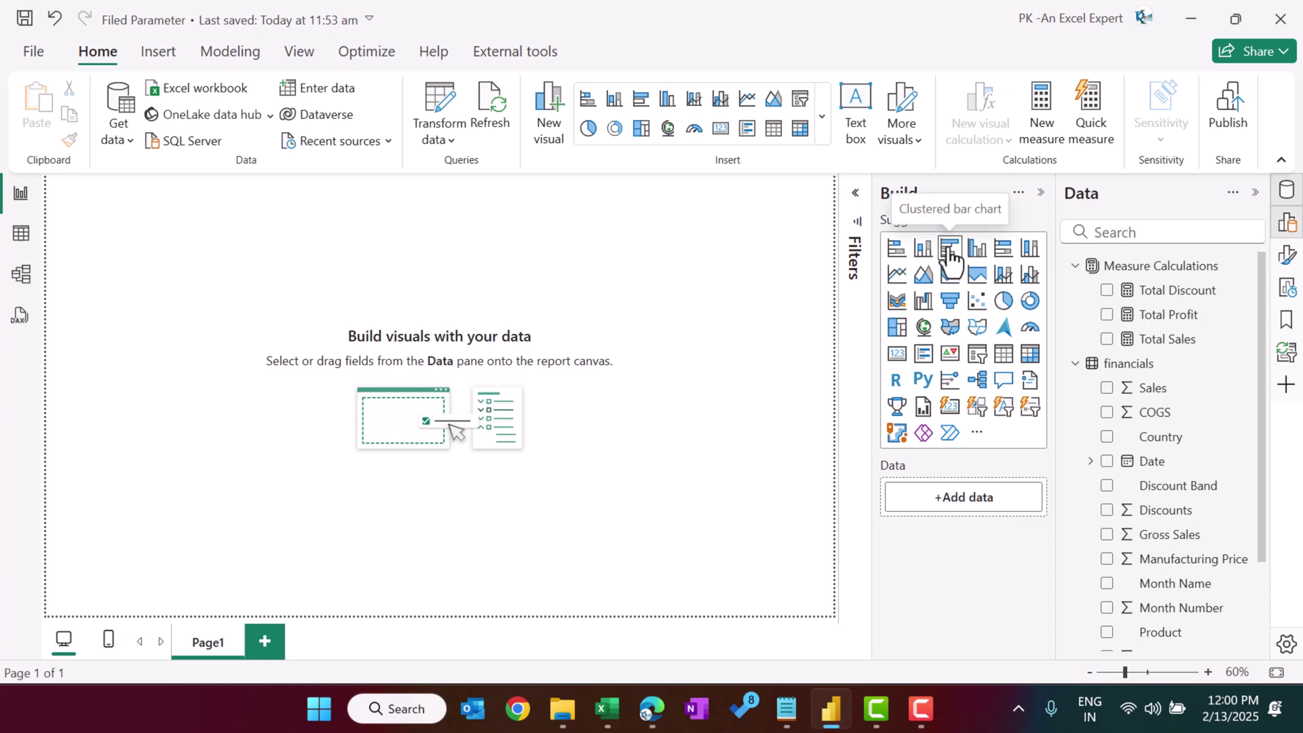
pyautogui.click(979, 258)
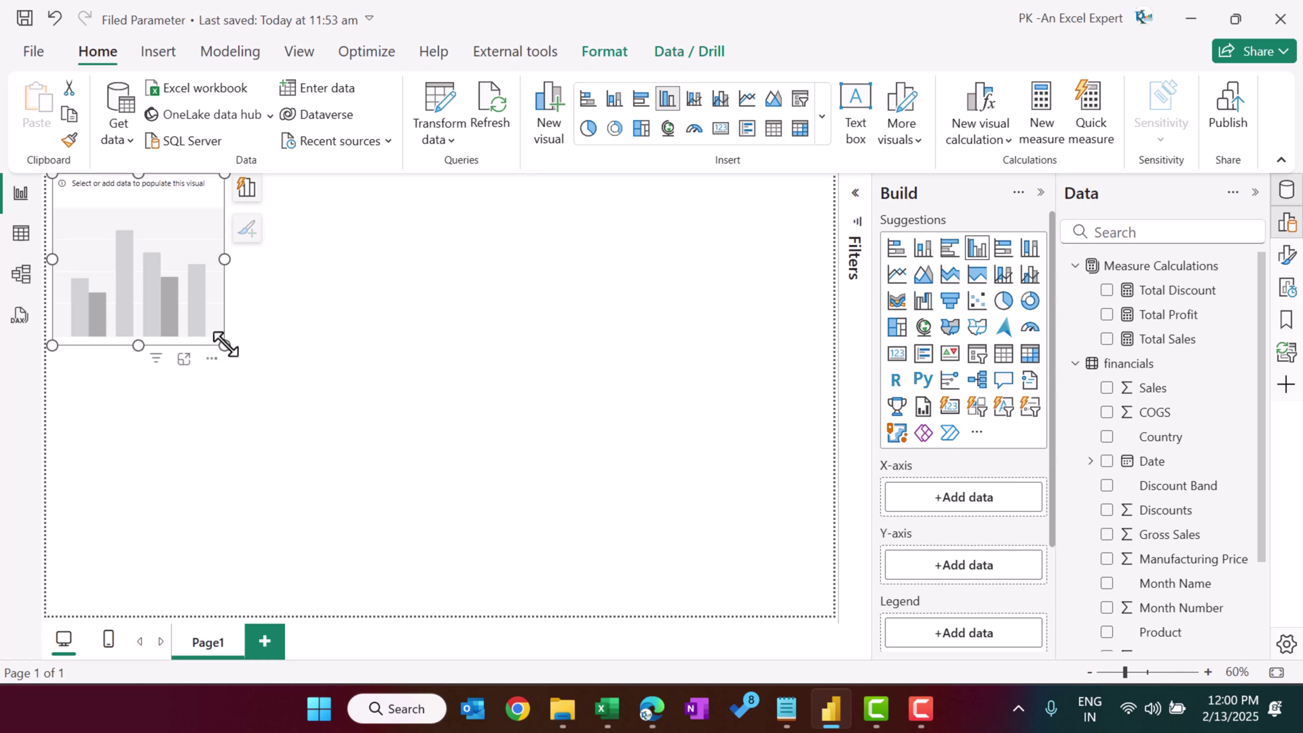
pyautogui.moveTo(224, 345); pyautogui.dragTo(522, 457)
pyautogui.moveTo(460, 334); pyautogui.dragTo(555, 365)
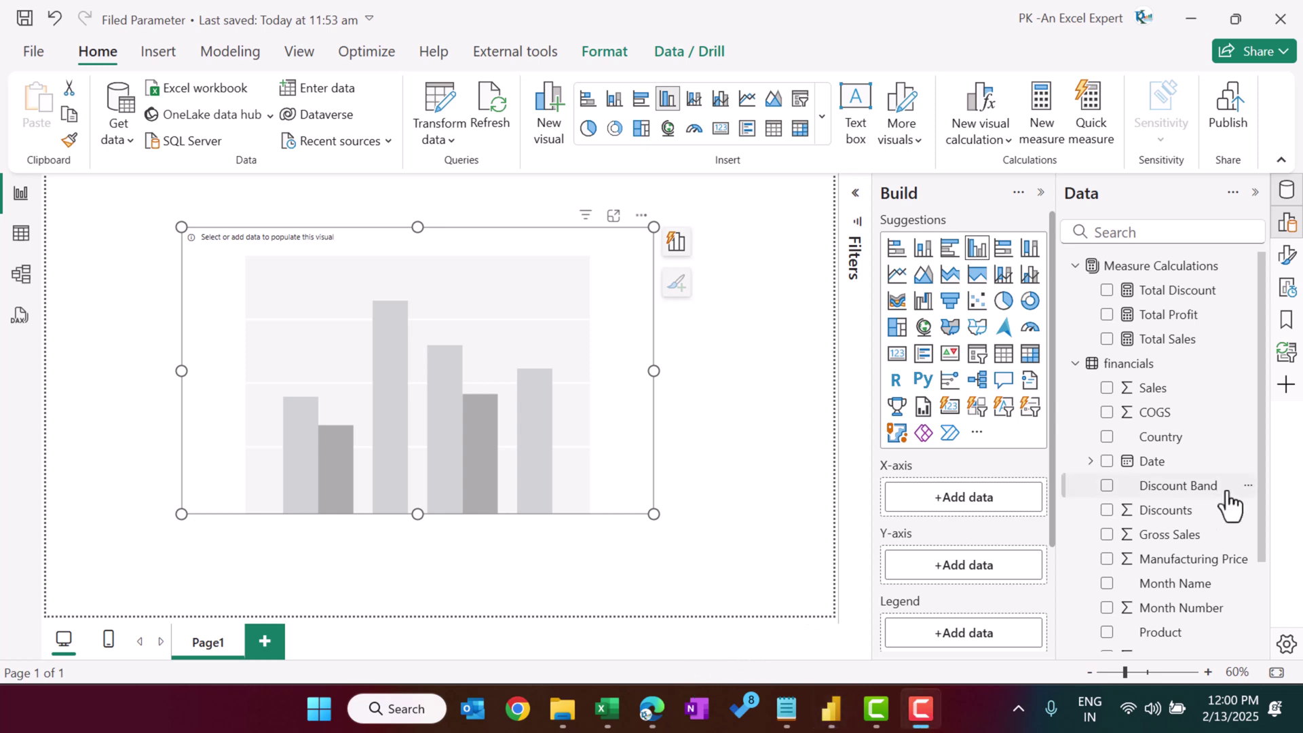
# Assign Country to the column chart's X-axis and the Total Sales measure to its Y-axis
pyautogui.moveTo(1141, 449); pyautogui.dragTo(946, 500)
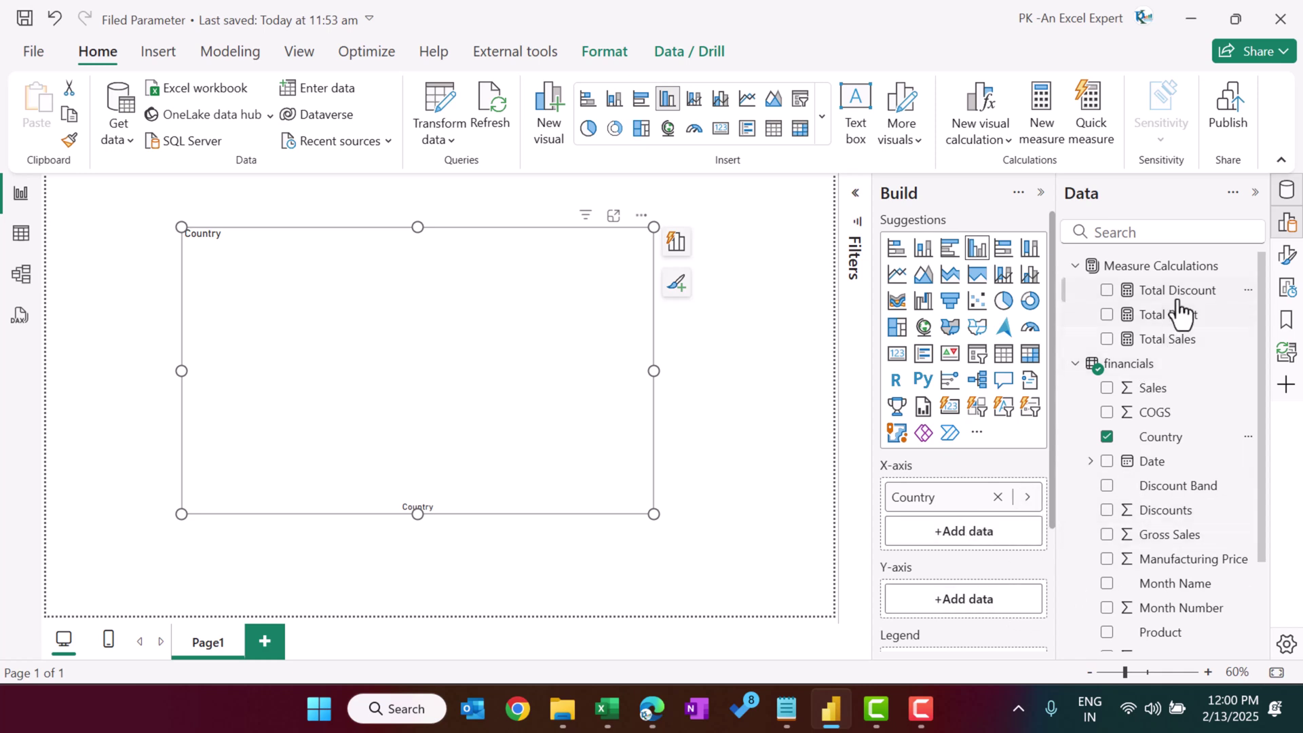
pyautogui.moveTo(1183, 340); pyautogui.dragTo(975, 613)
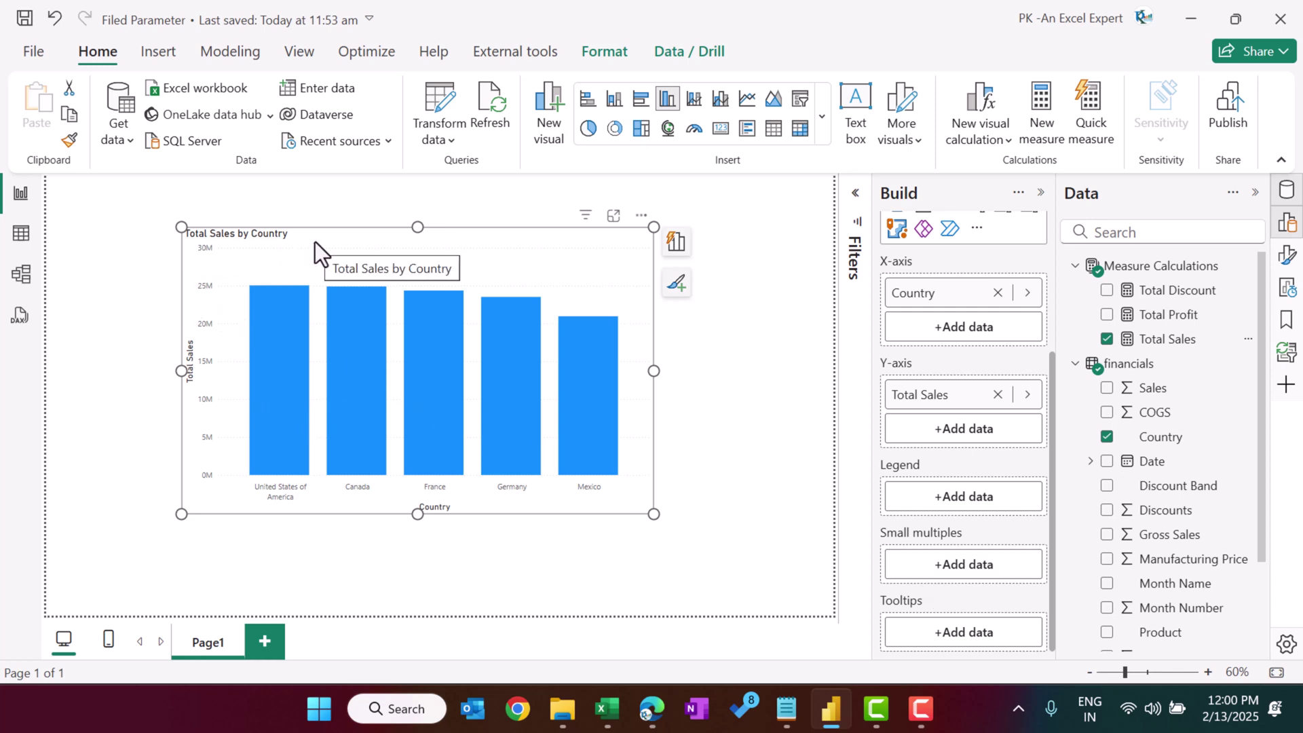
# Give the column chart's title a dark blue background and white text
pyautogui.click(1287, 257)
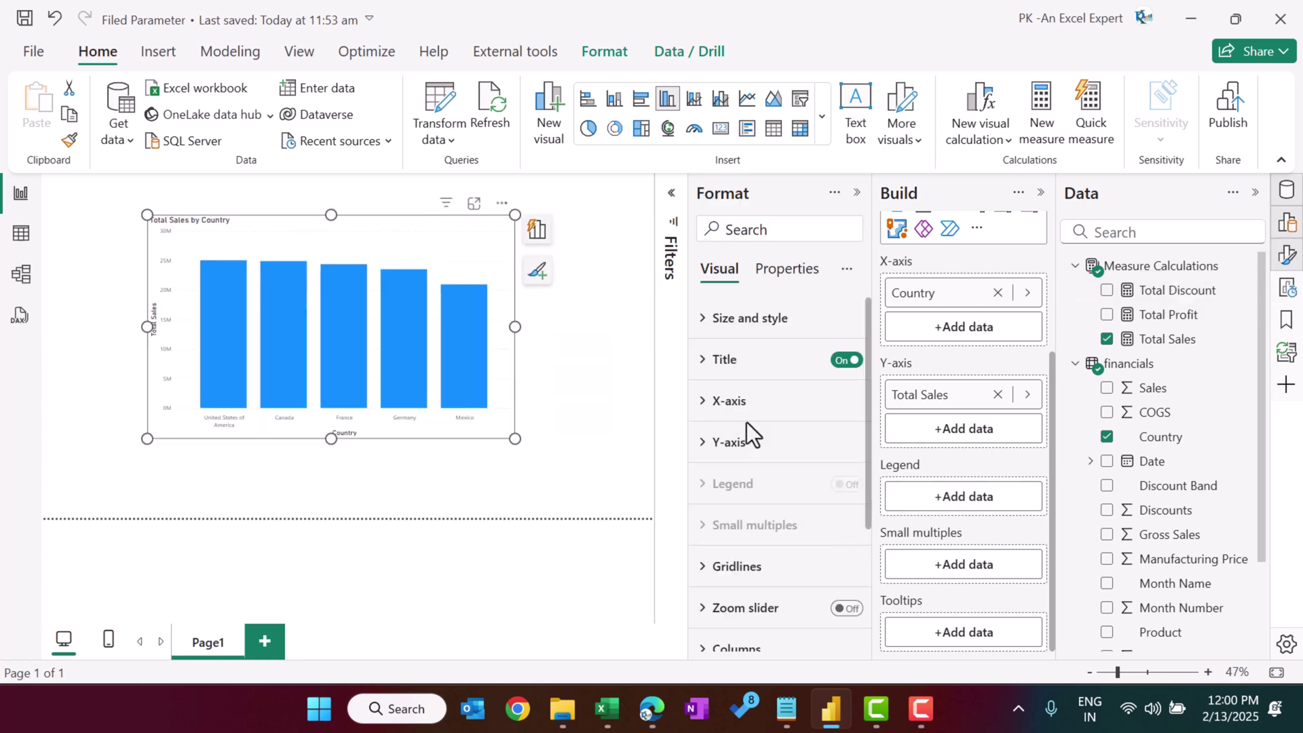
pyautogui.click(735, 365)
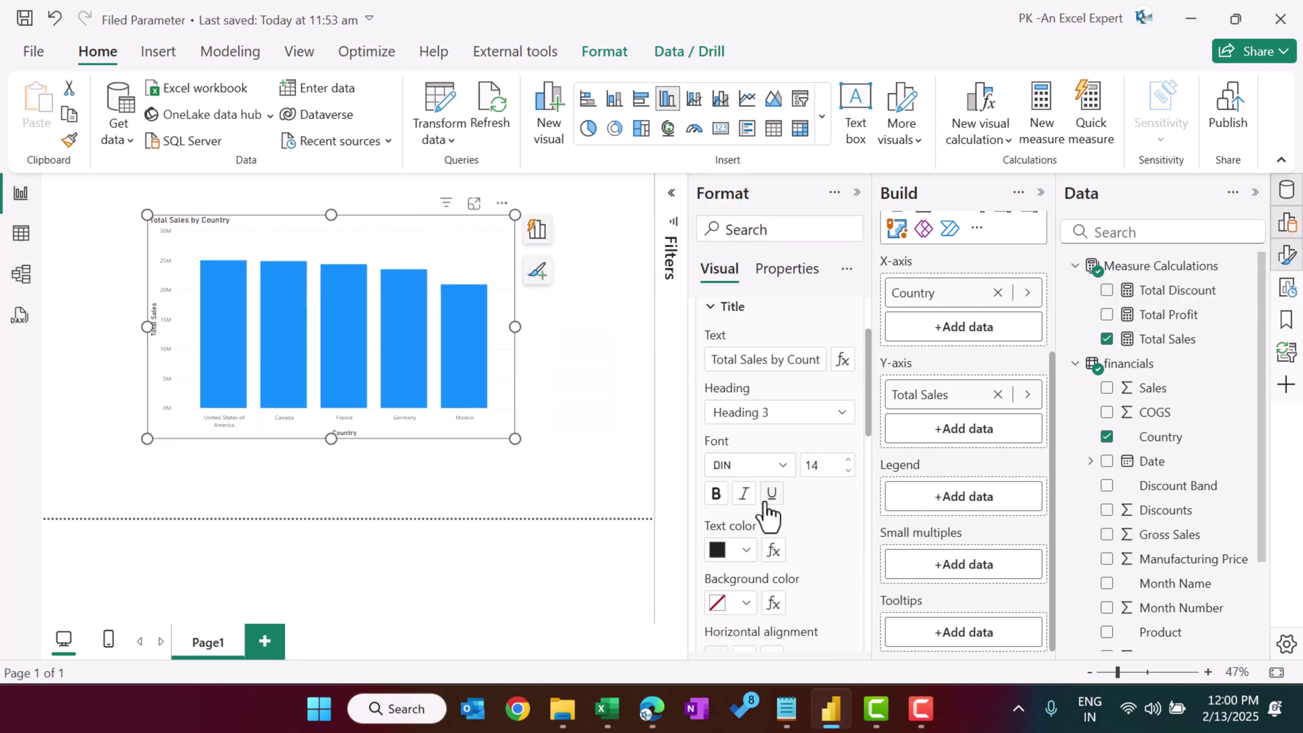
pyautogui.click(746, 603)
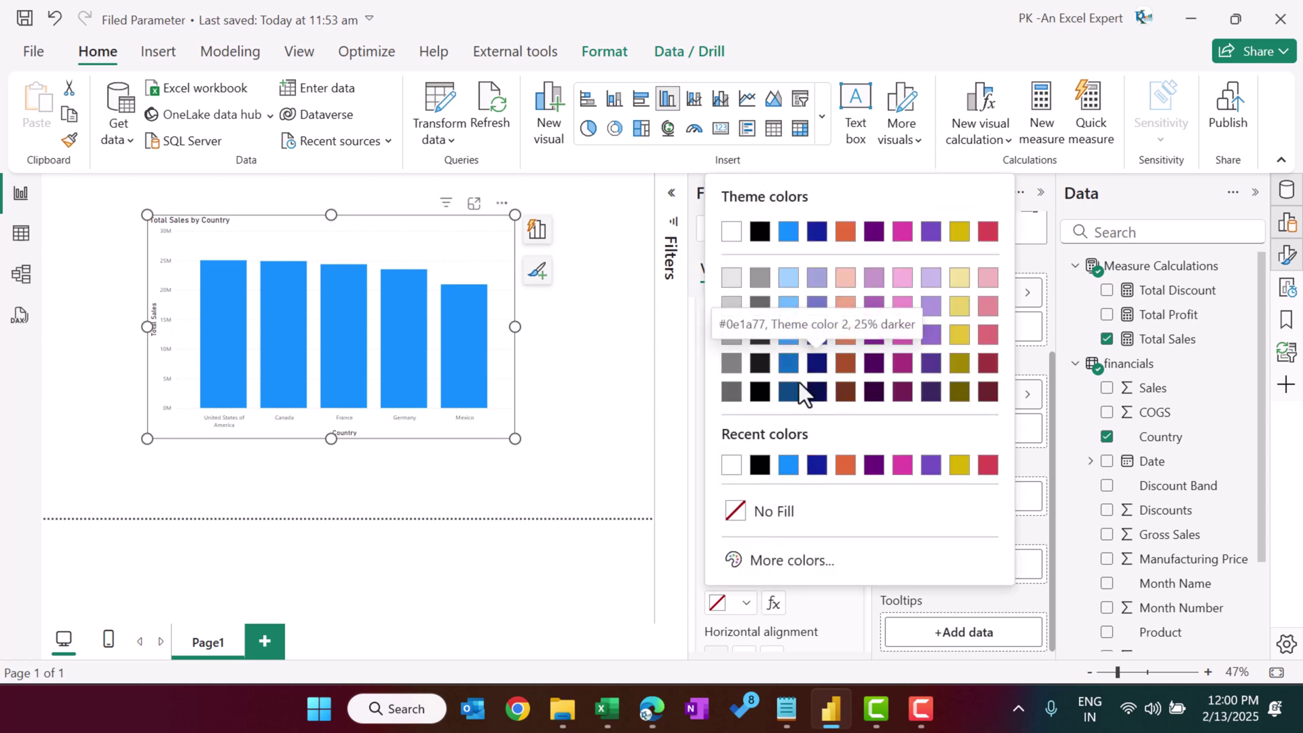
pyautogui.click(788, 392)
pyautogui.click(736, 553)
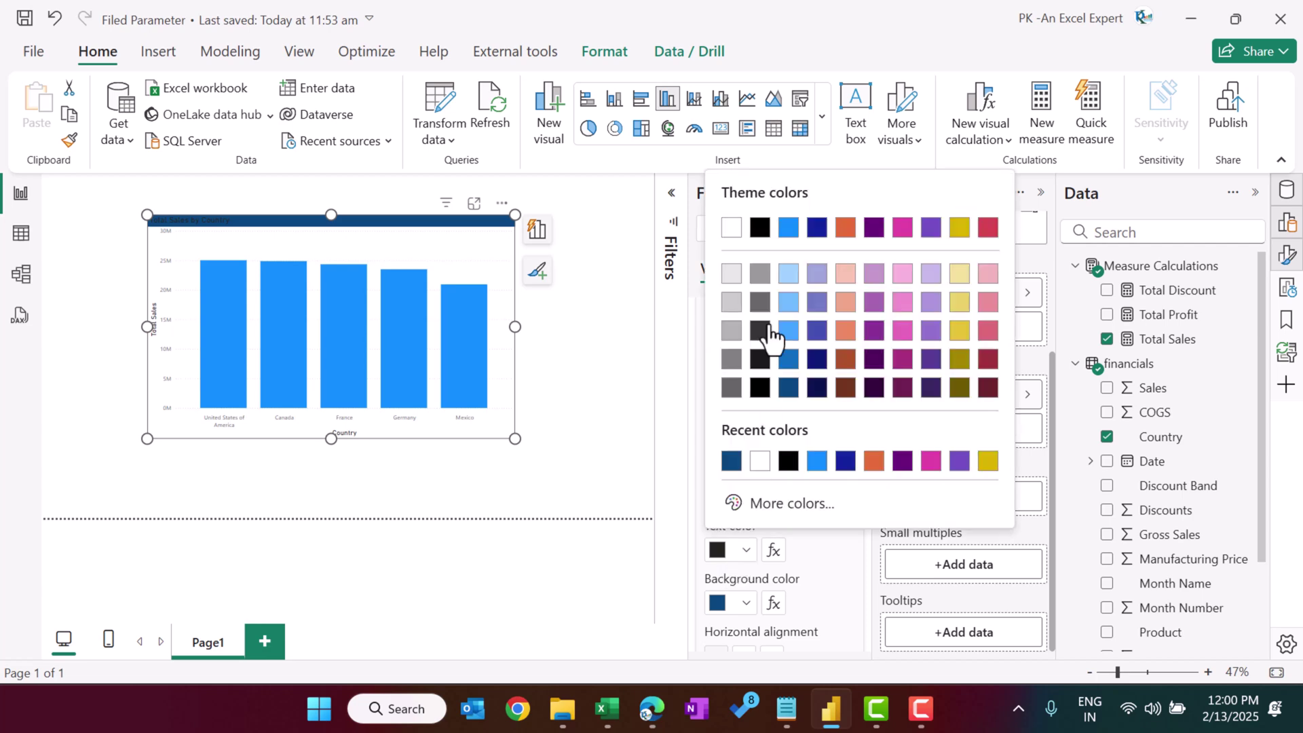
pyautogui.click(731, 228)
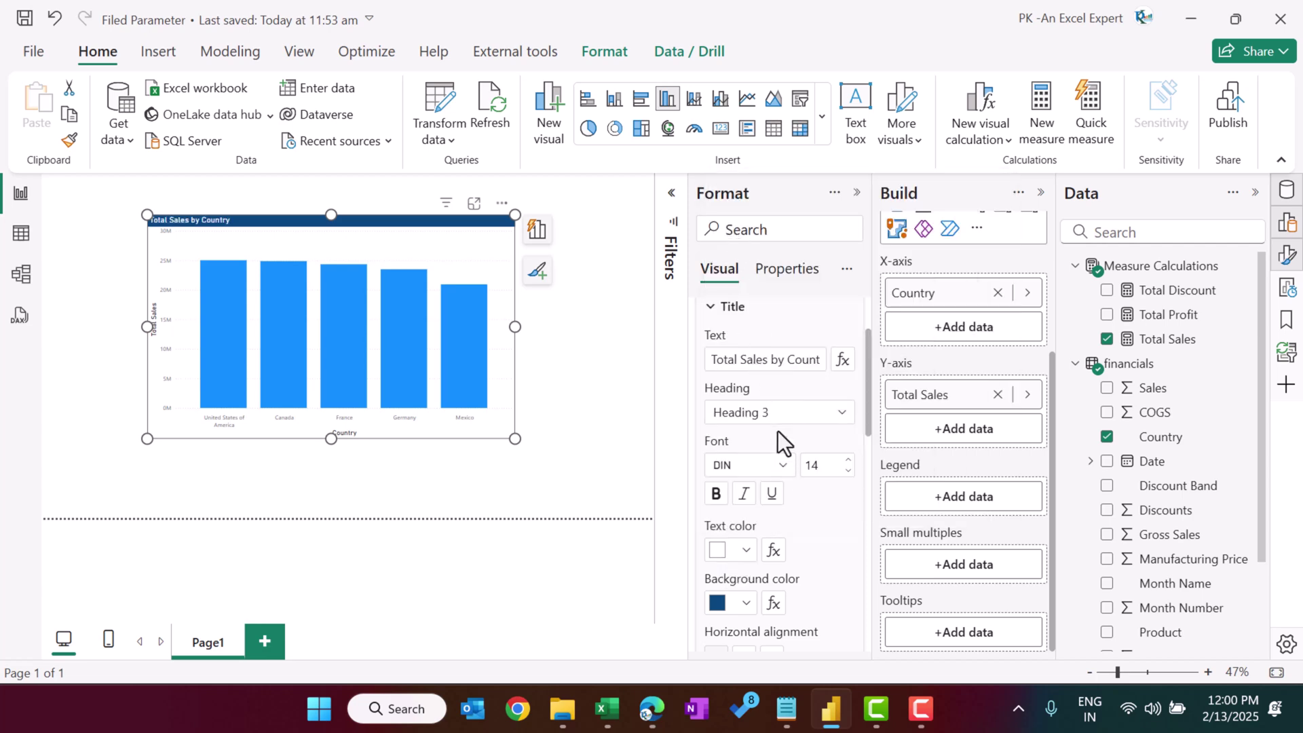
# Center the column chart's title horizontally
pyautogui.scroll(-3, 796, 461)
pyautogui.click(746, 458)
pyautogui.scroll(3, 787, 428)
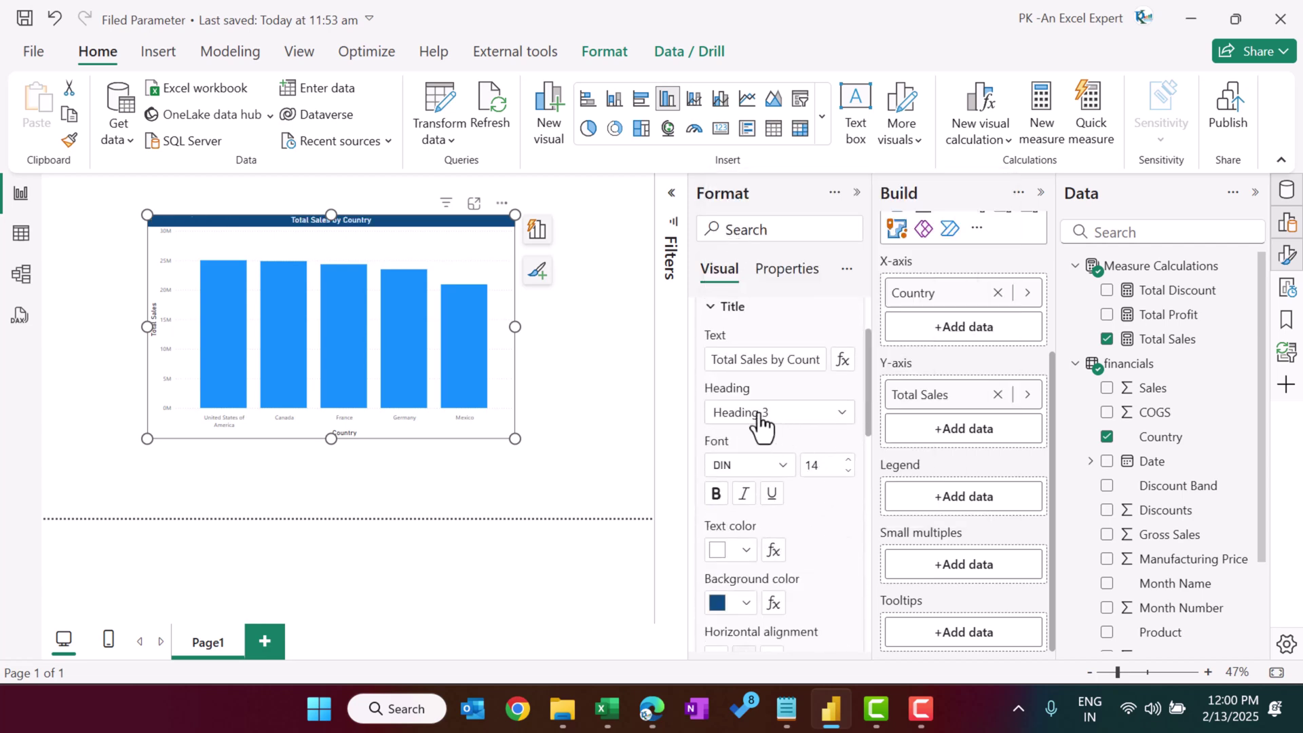
# Resize the Total Sales by Country chart and shift it down to leave space above it on the page
pyautogui.moveTo(515, 438); pyautogui.dragTo(548, 463)
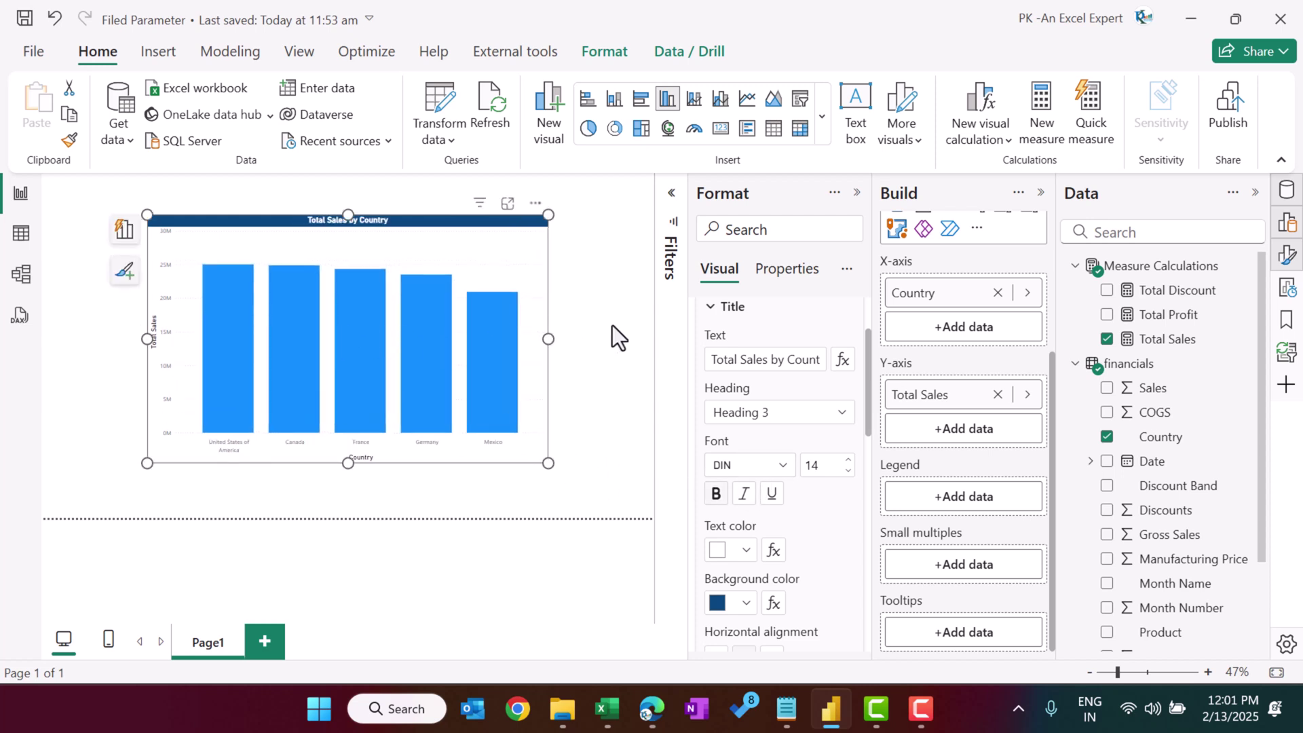
pyautogui.moveTo(393, 224); pyautogui.dragTo(372, 230)
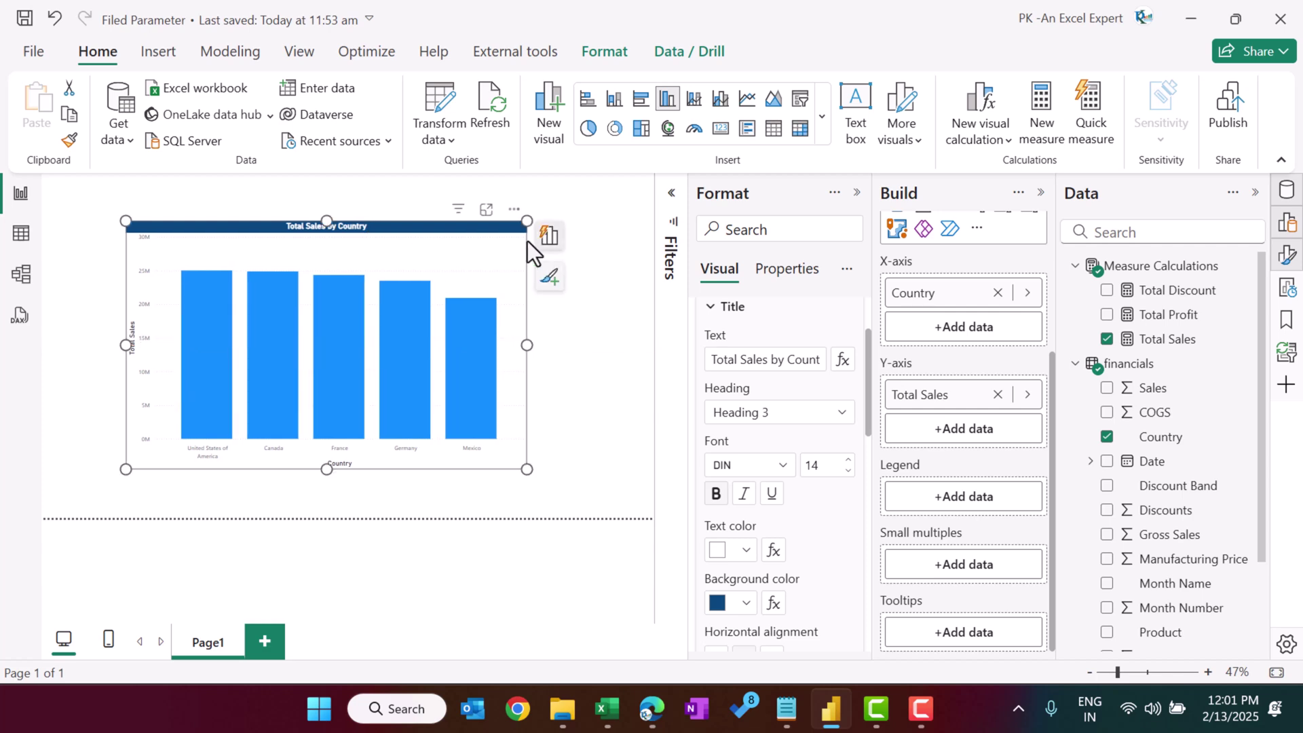
pyautogui.moveTo(527, 221); pyautogui.dragTo(512, 246)
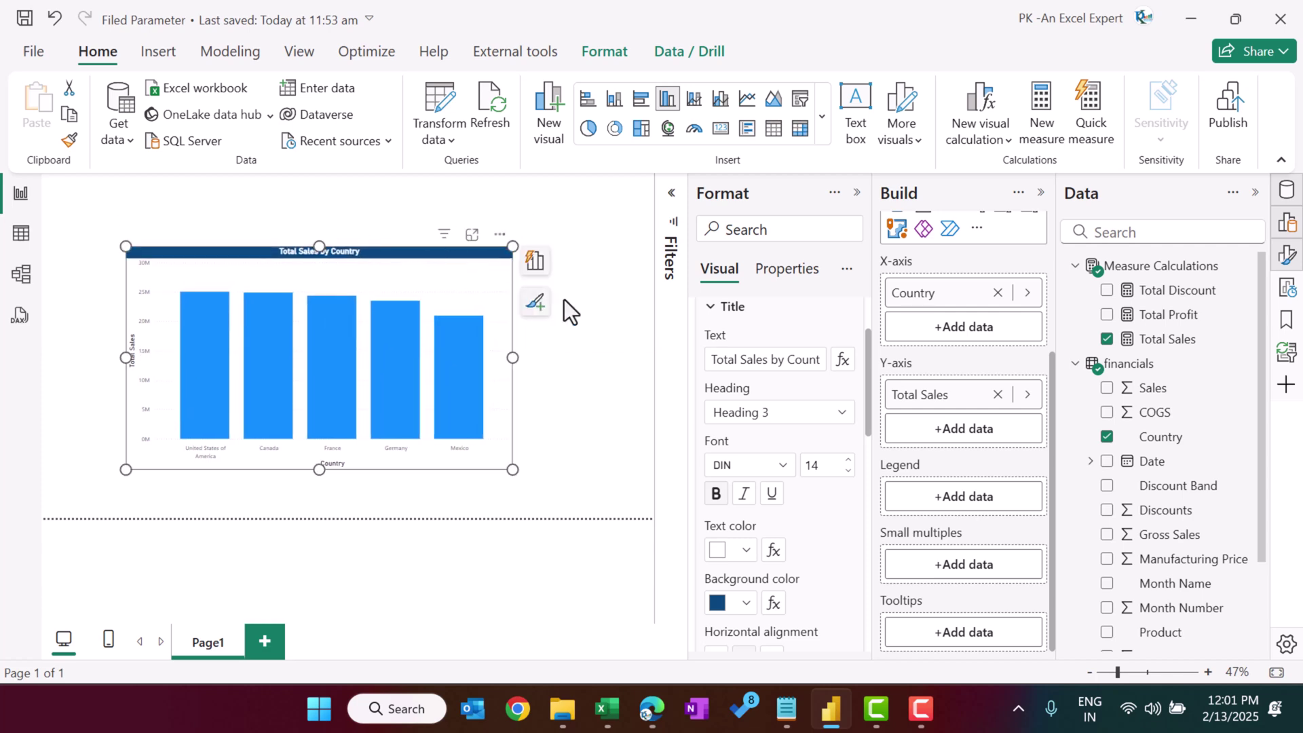
pyautogui.click(581, 299)
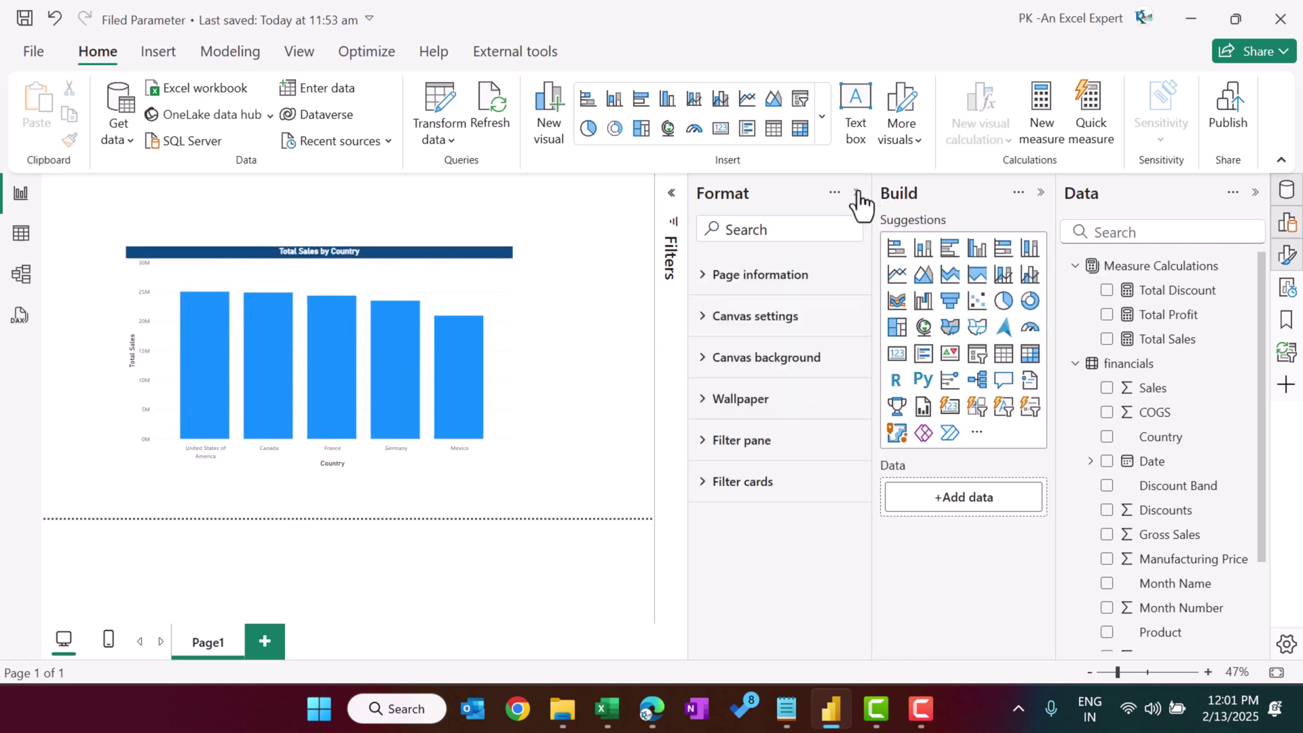
pyautogui.click(859, 193)
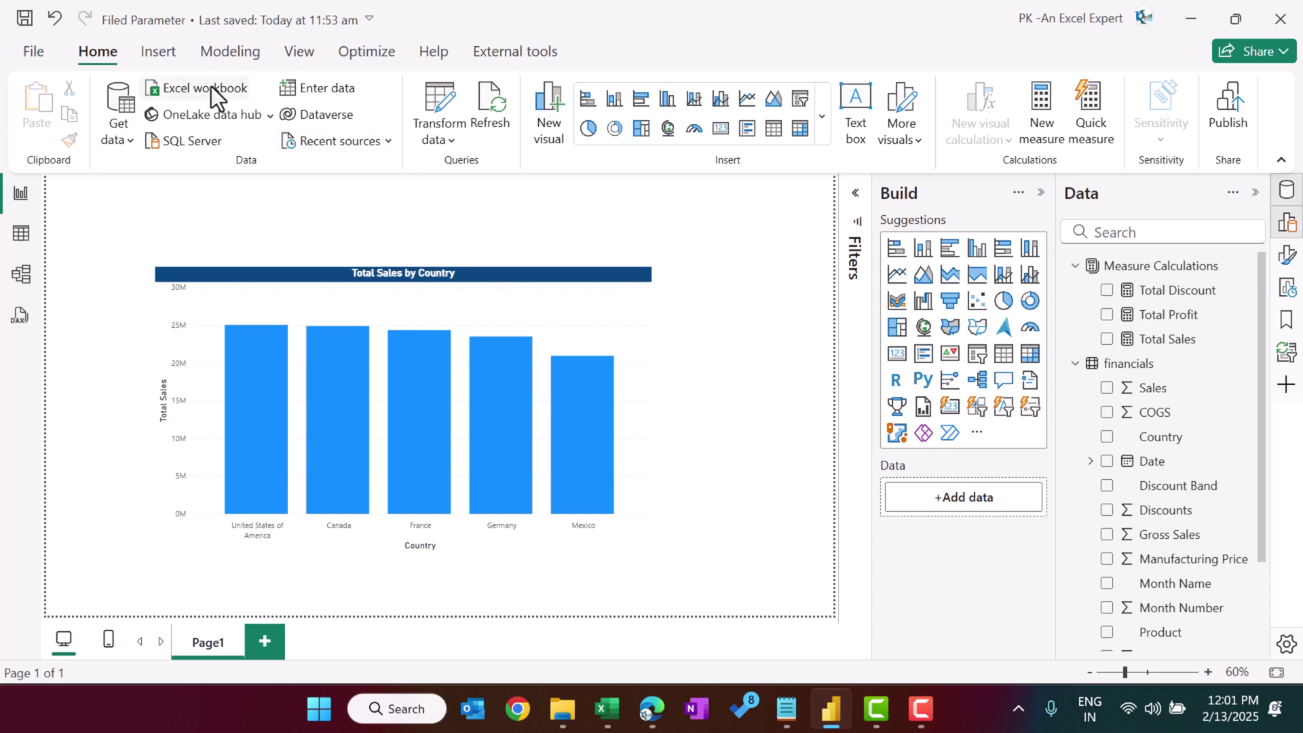
# Start a new field parameter of type Fields and name it Axis Parameter
pyautogui.click(250, 51)
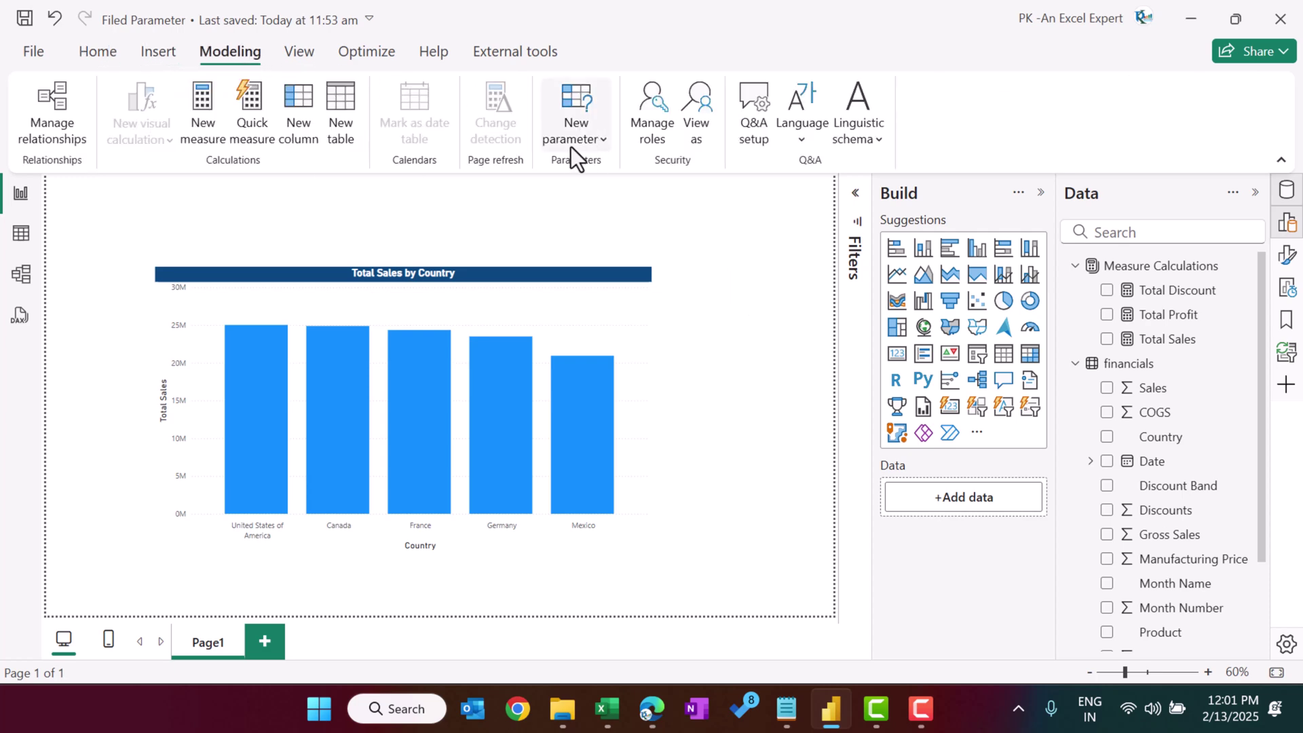
pyautogui.click(604, 141)
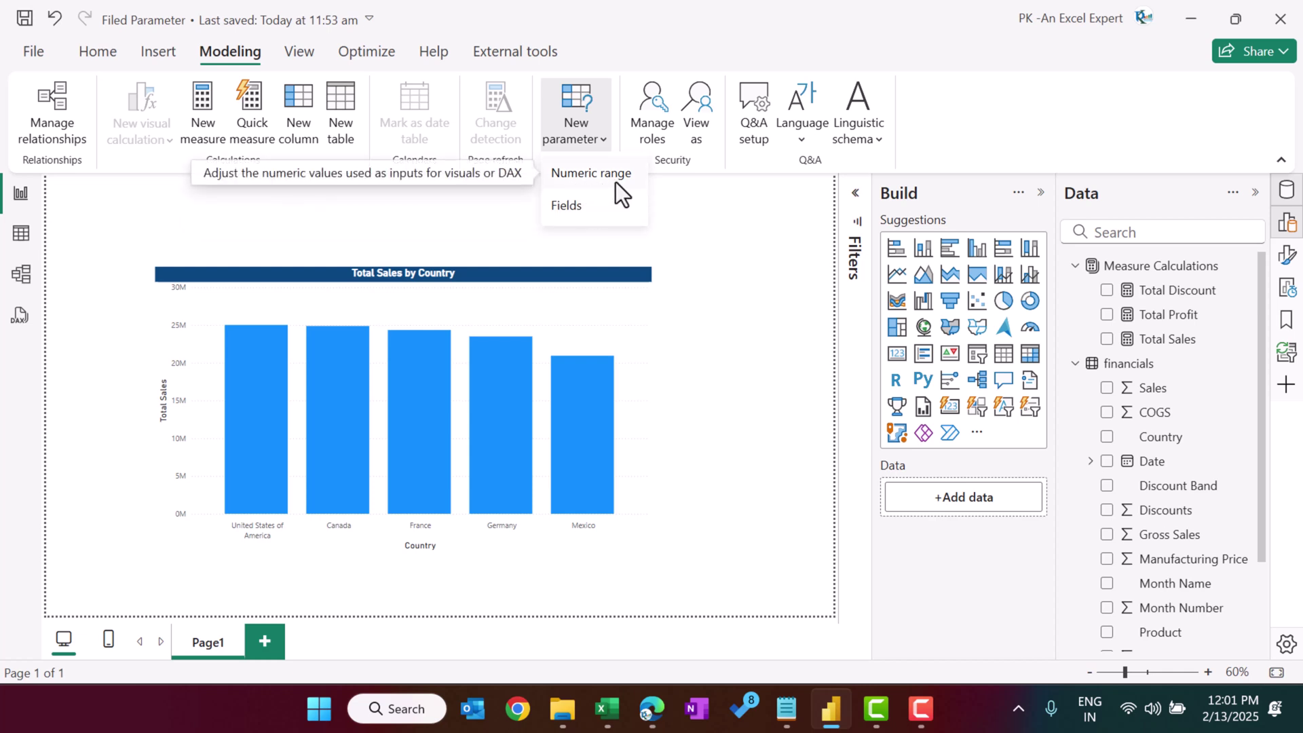
pyautogui.click(578, 209)
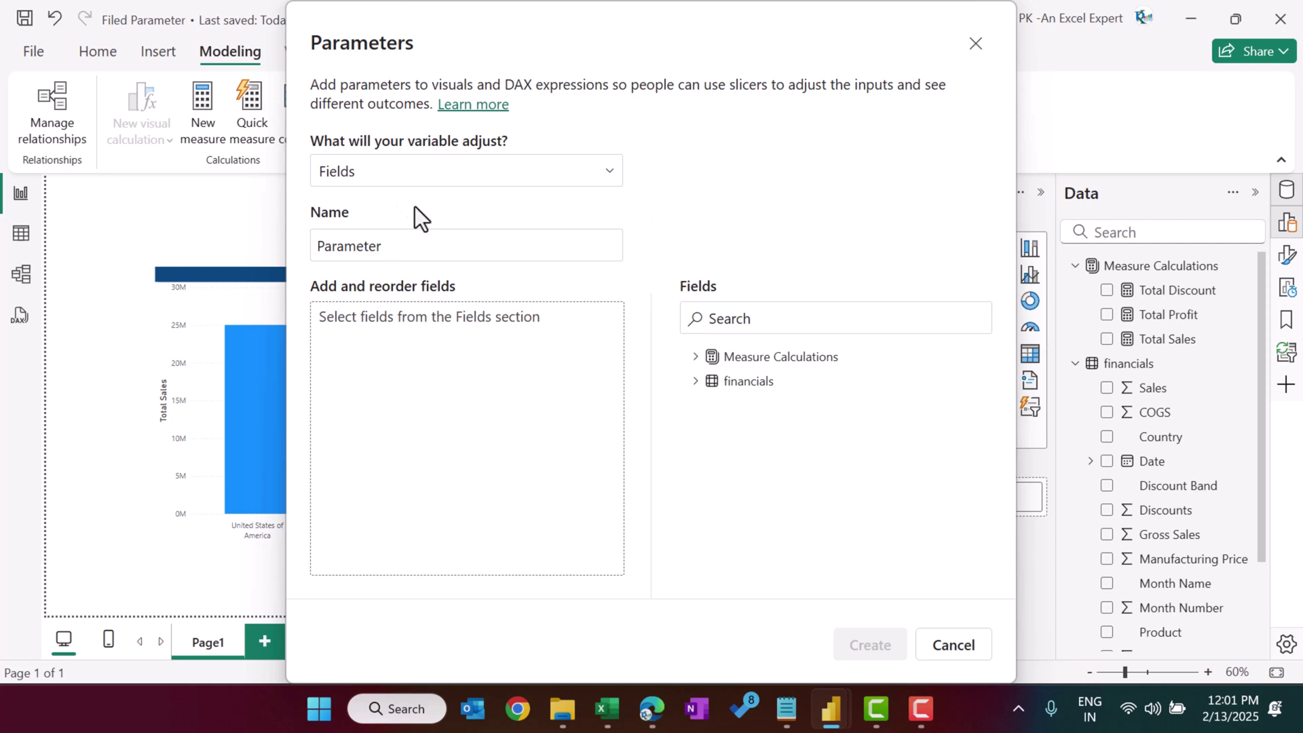
pyautogui.click(500, 177)
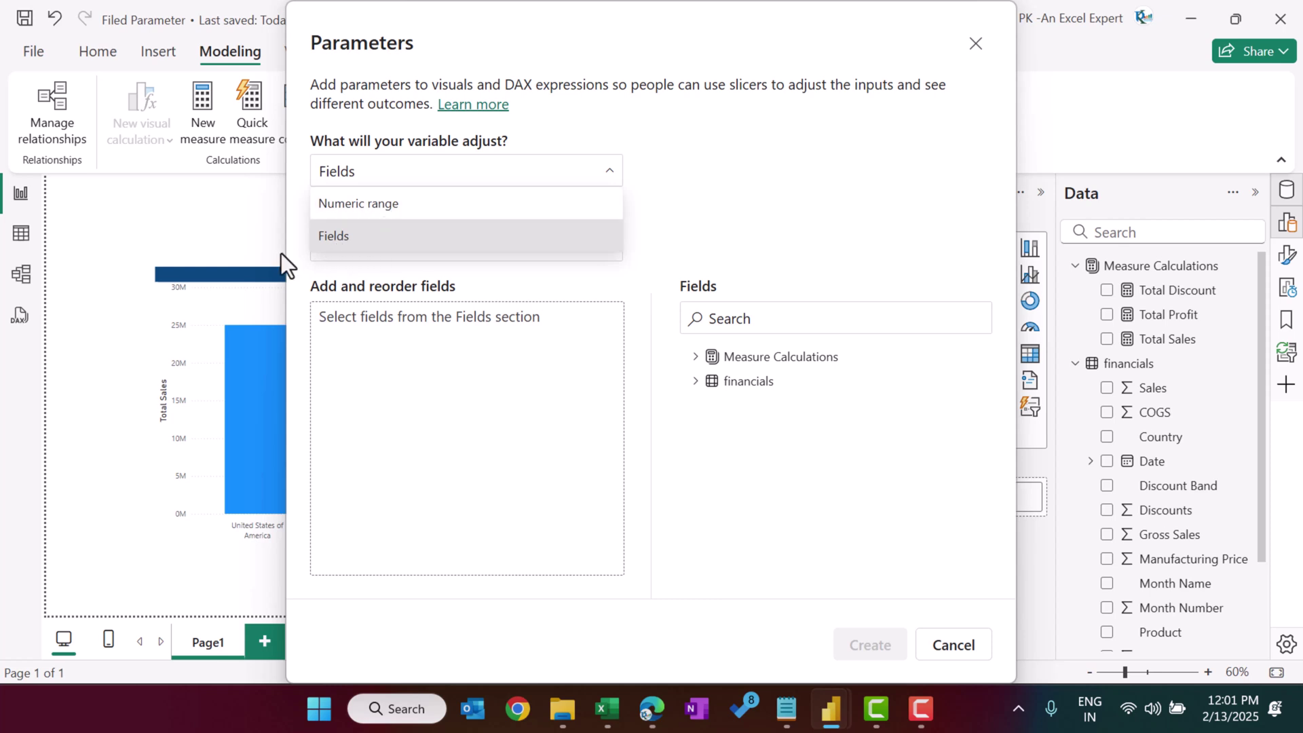
pyautogui.click(345, 244)
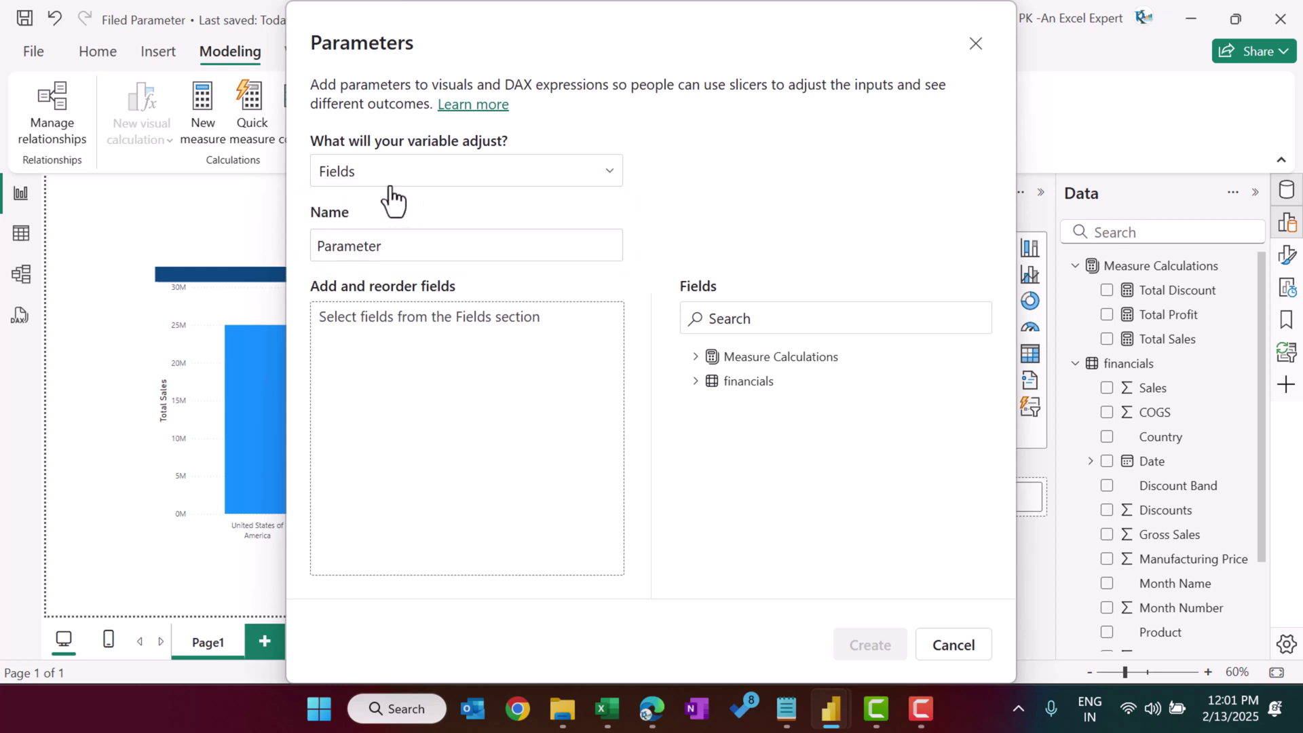
pyautogui.doubleClick(435, 251)
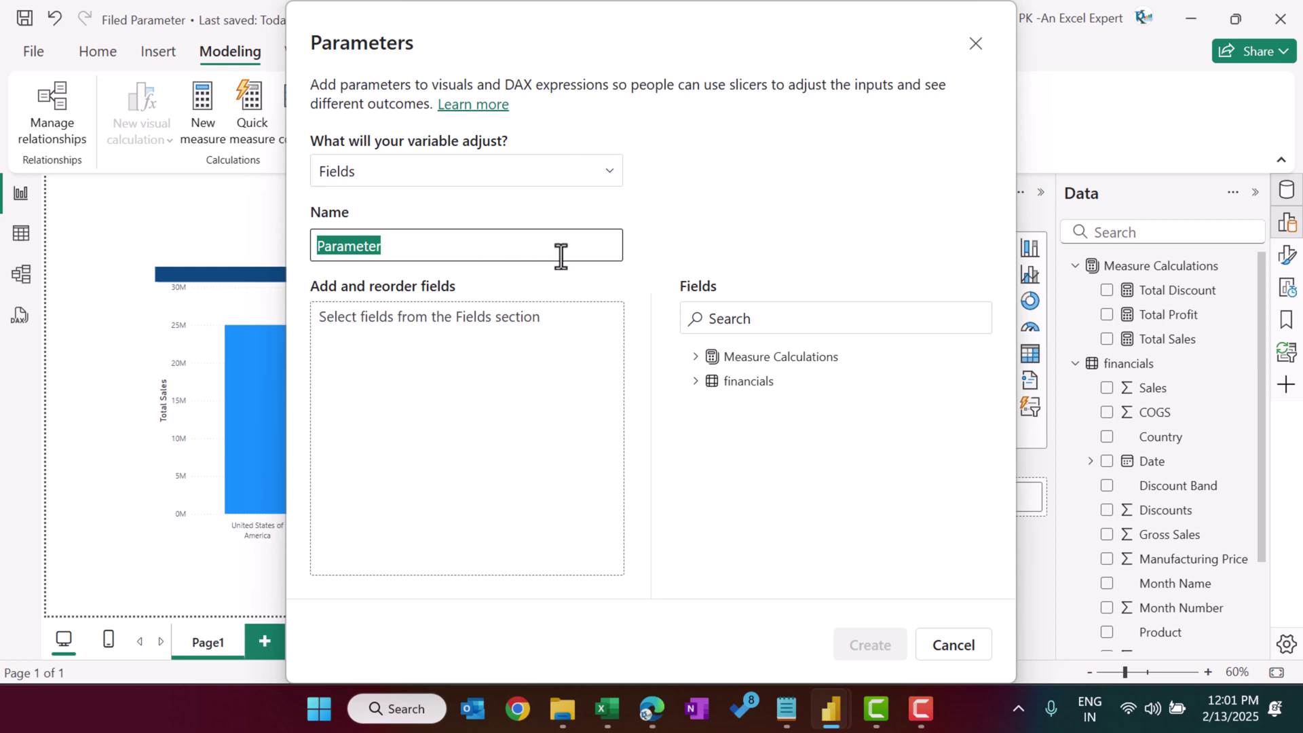
pyautogui.write('Axis')
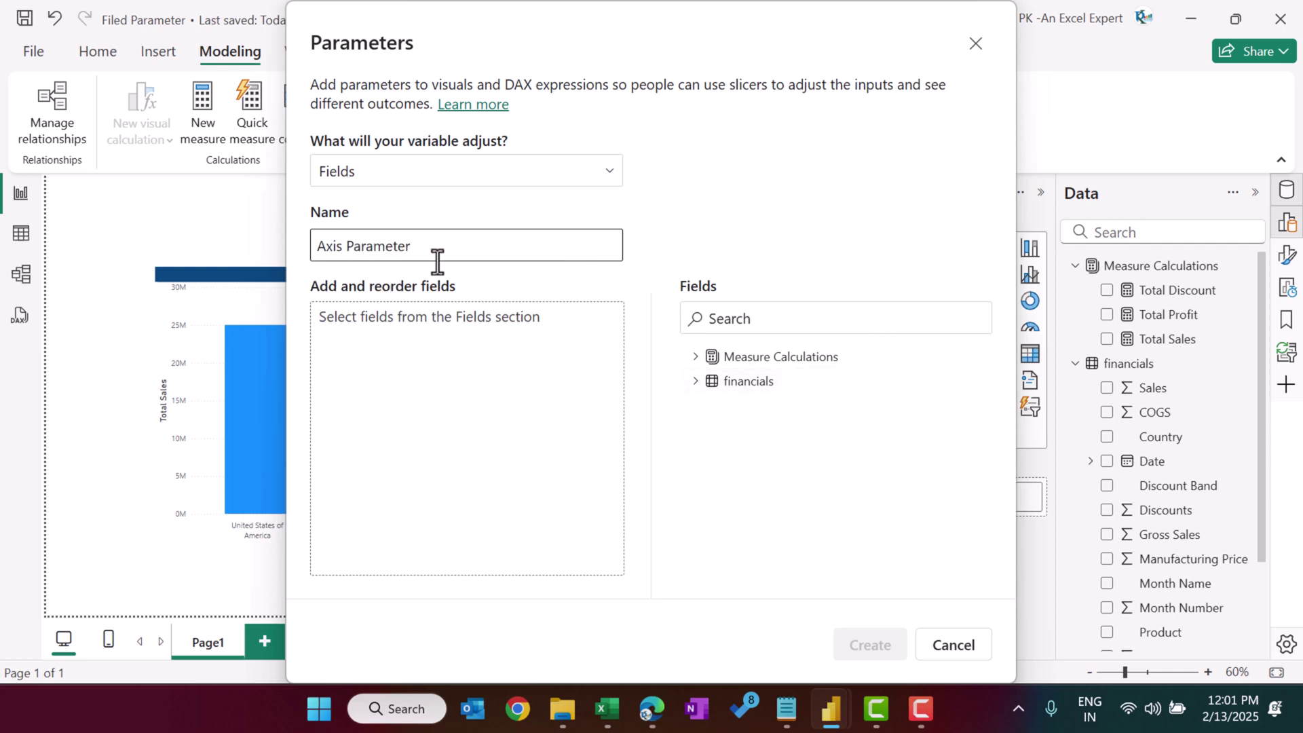
# Add the financials fields Country, Product and Segment to the parameter and create it with a slicer on this page
pyautogui.click(695, 384)
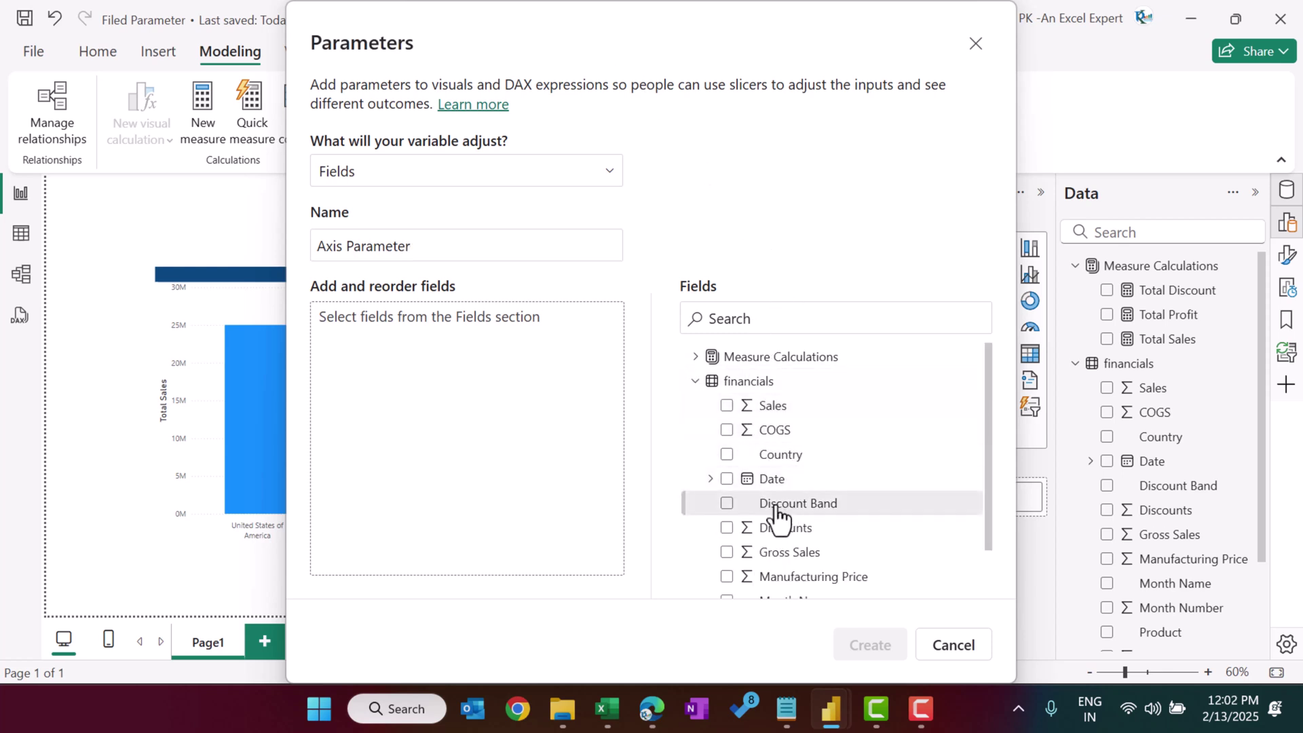
pyautogui.click(727, 456)
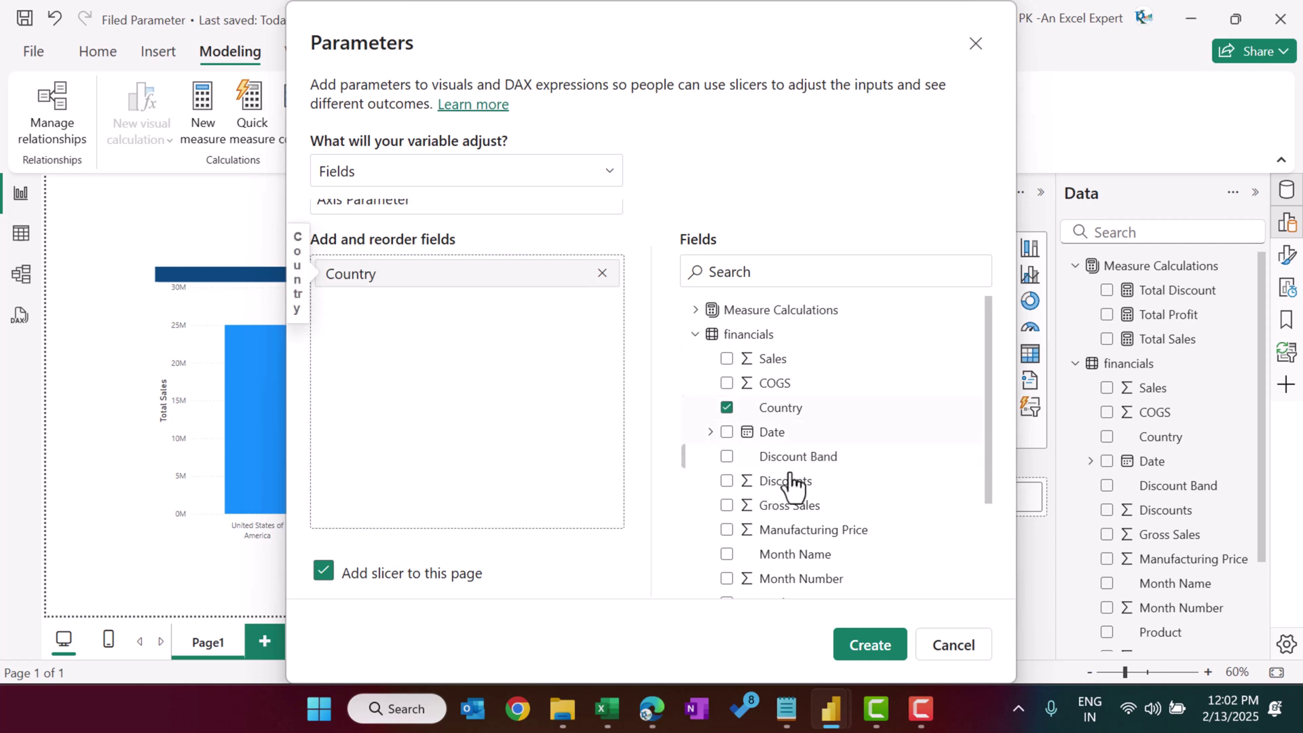
pyautogui.scroll(-2, 824, 536)
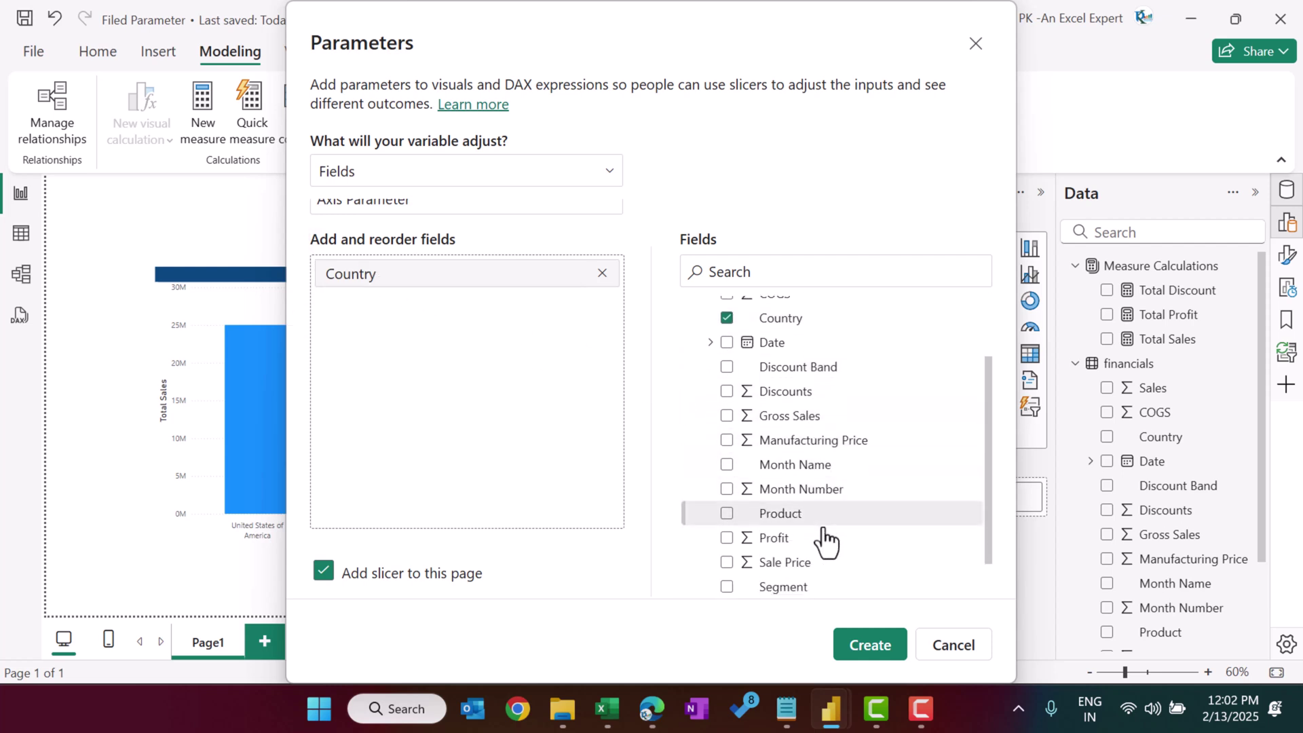
pyautogui.moveTo(790, 506); pyautogui.dragTo(416, 323)
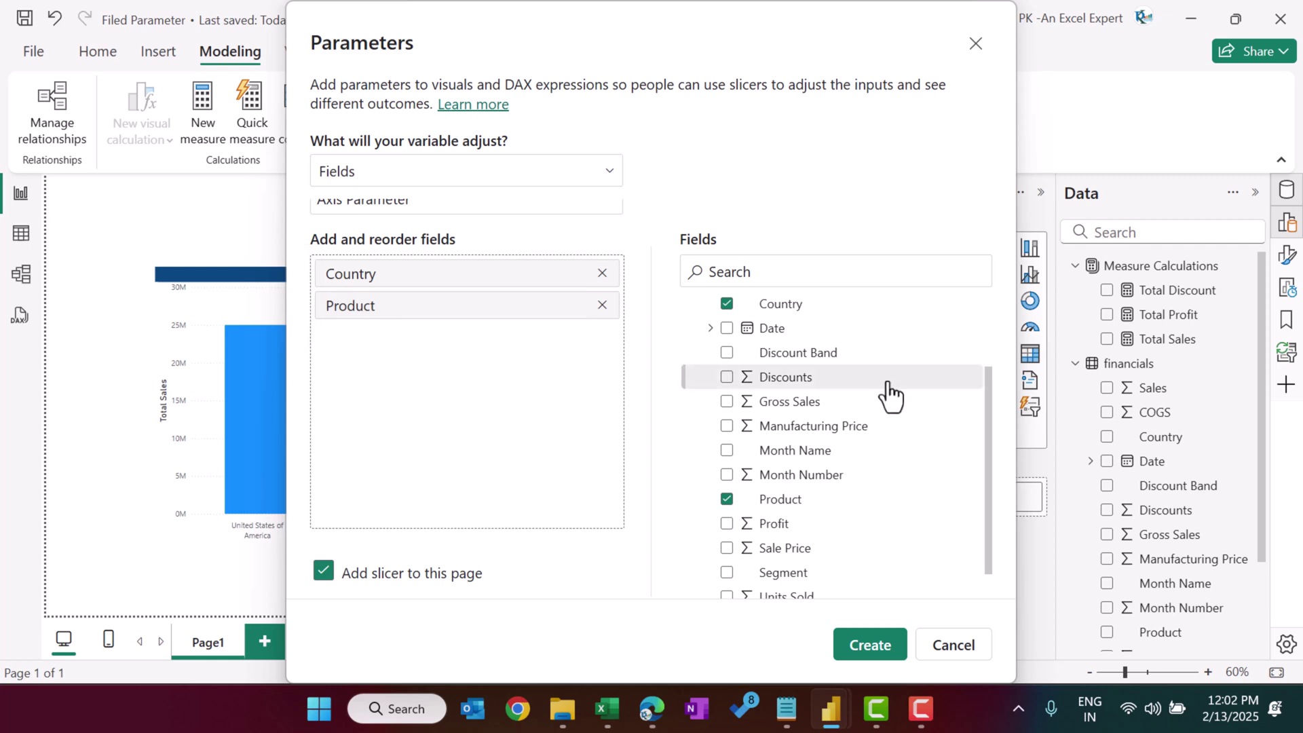
pyautogui.scroll(-1, 887, 392)
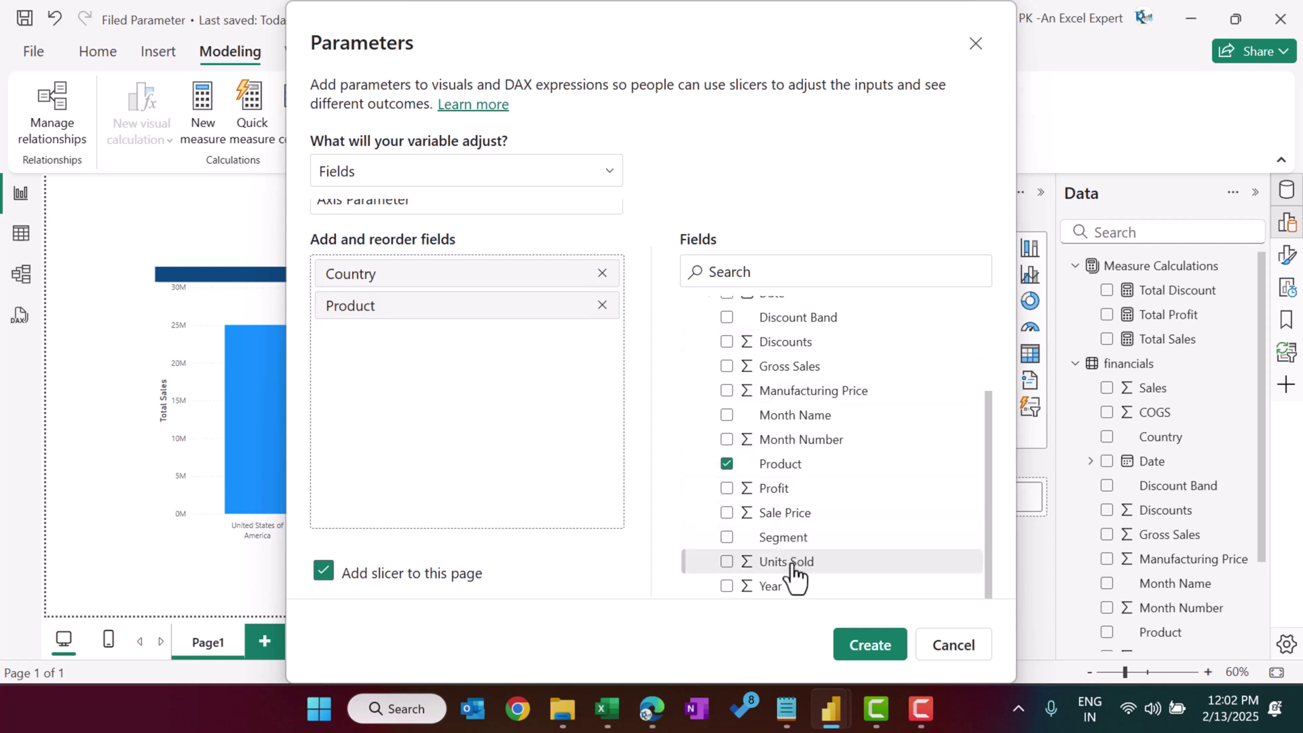
pyautogui.moveTo(791, 541); pyautogui.dragTo(438, 320)
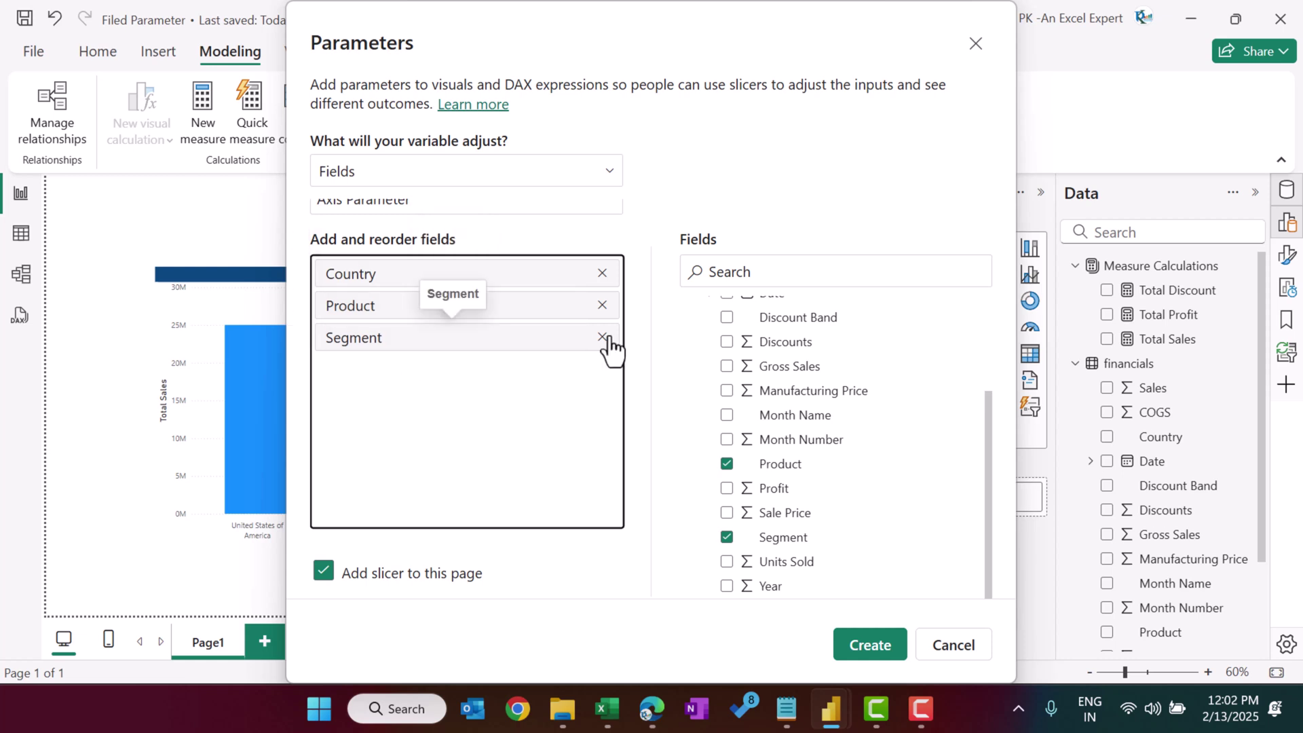
pyautogui.click(870, 644)
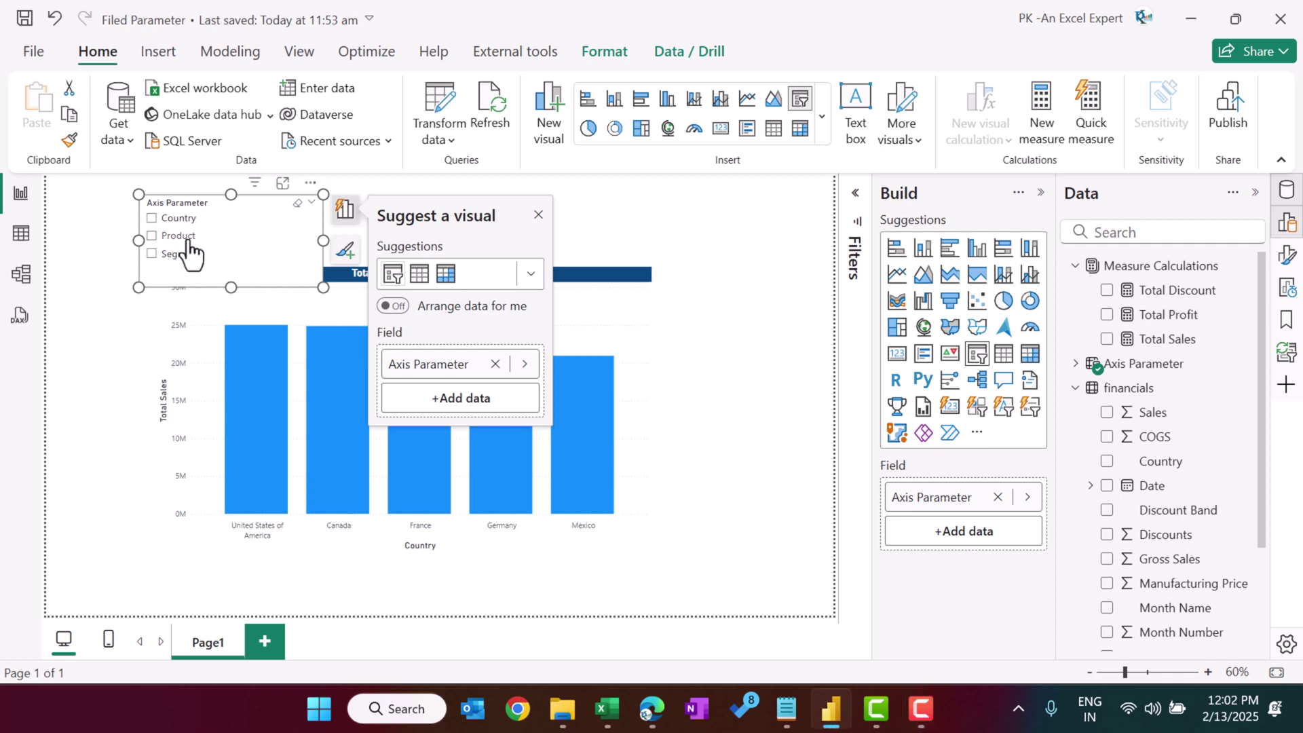
# Convert the Axis Parameter slicer to a button slicer and fit it into the space above the chart
pyautogui.click(977, 407)
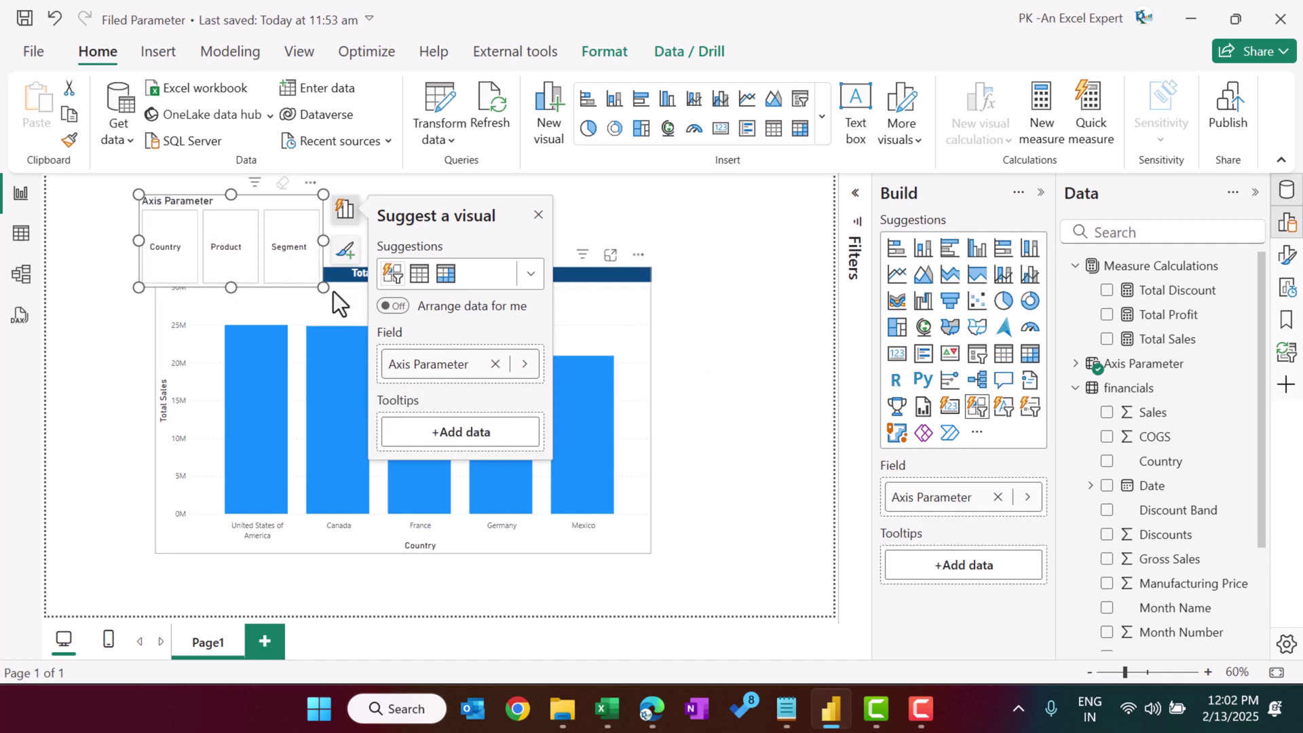
pyautogui.moveTo(323, 287); pyautogui.dragTo(355, 253)
pyautogui.moveTo(268, 202); pyautogui.dragTo(401, 208)
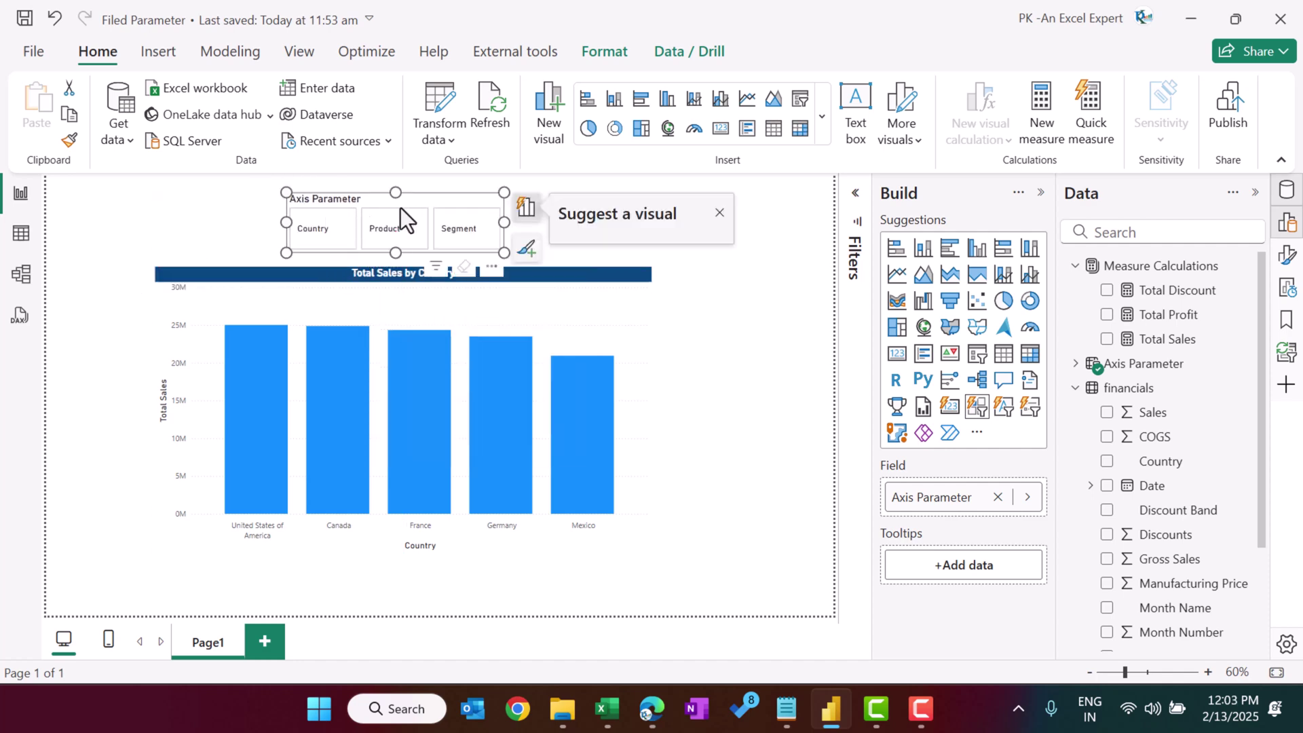
# Rename the slicer's field as Select Chart Axis for this visual
pyautogui.doubleClick(943, 495)
pyautogui.write('Select Chart Axis')
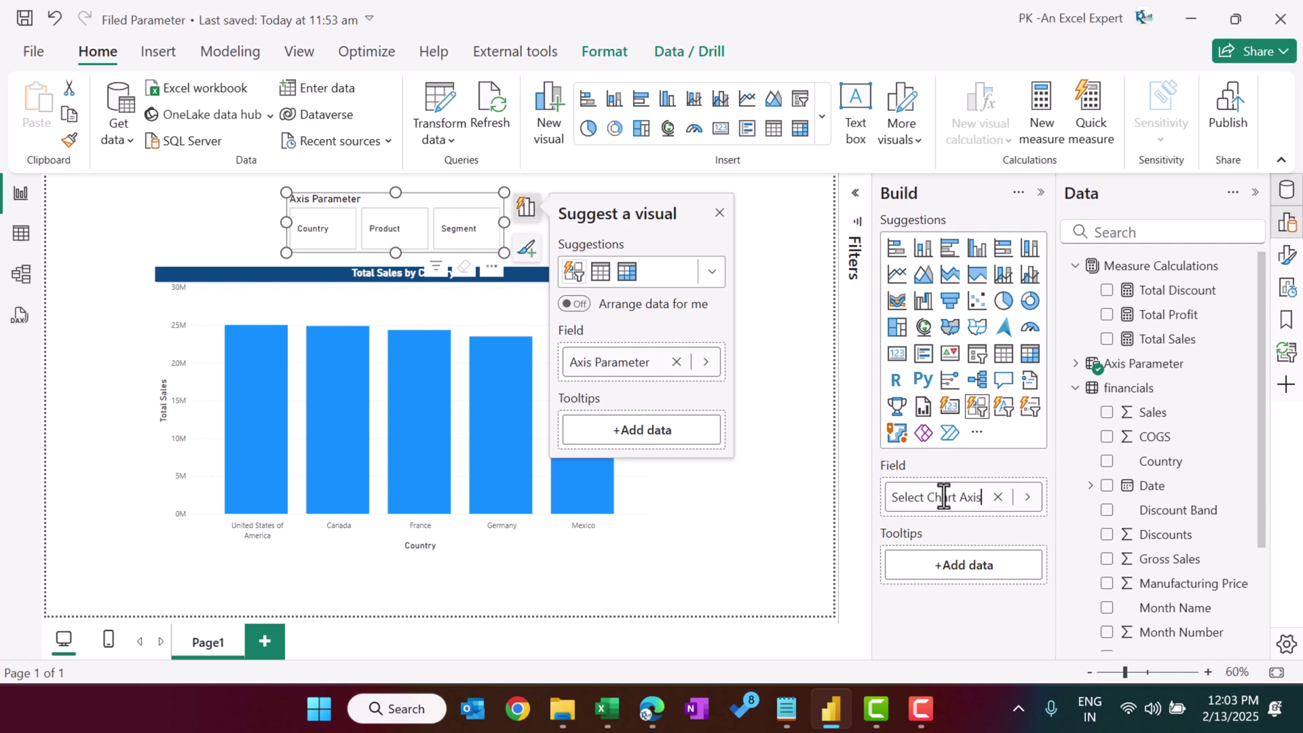
pyautogui.press('Return')
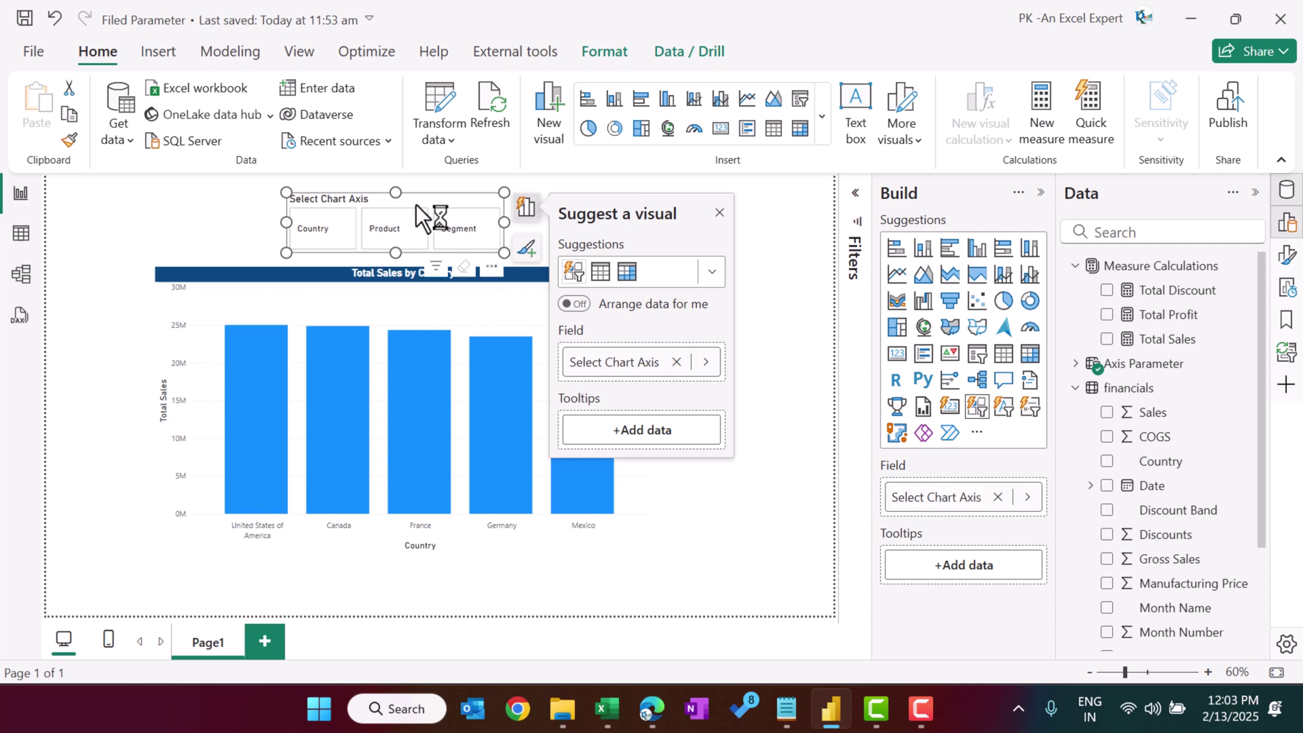
# Try the slicer's Country, Product and Segment options in turn, leaving Country selected
pyautogui.click(327, 238)
pyautogui.click(397, 230)
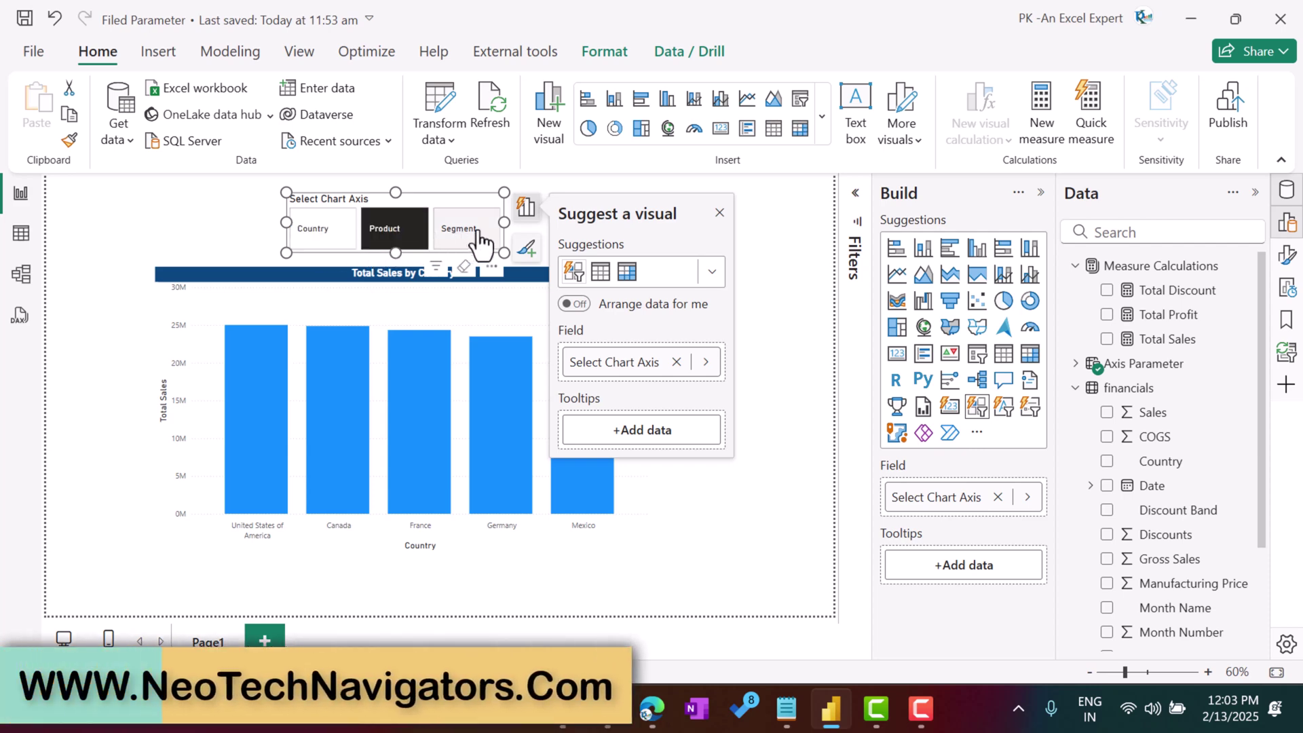
pyautogui.click(453, 227)
pyautogui.click(327, 234)
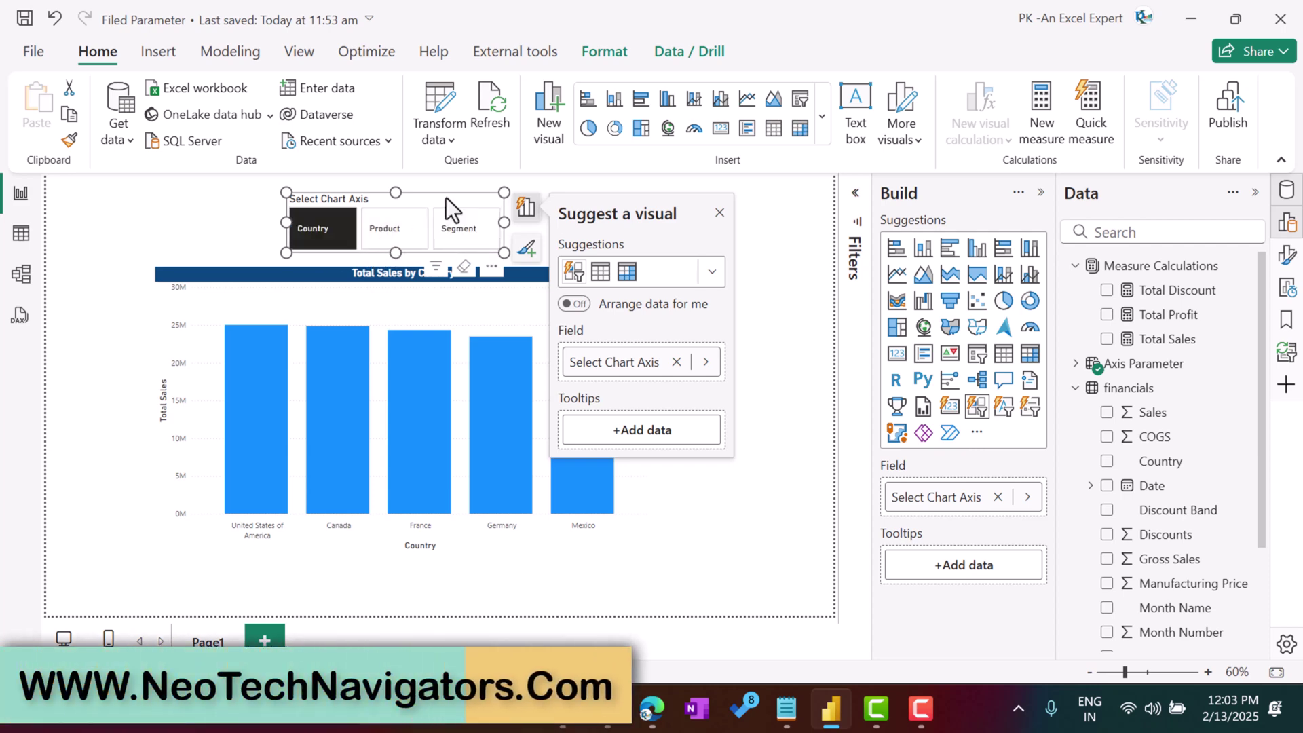
# Set the slicer buttons' shape to Rounded Rectangle
pyautogui.click(1288, 255)
pyautogui.click(753, 445)
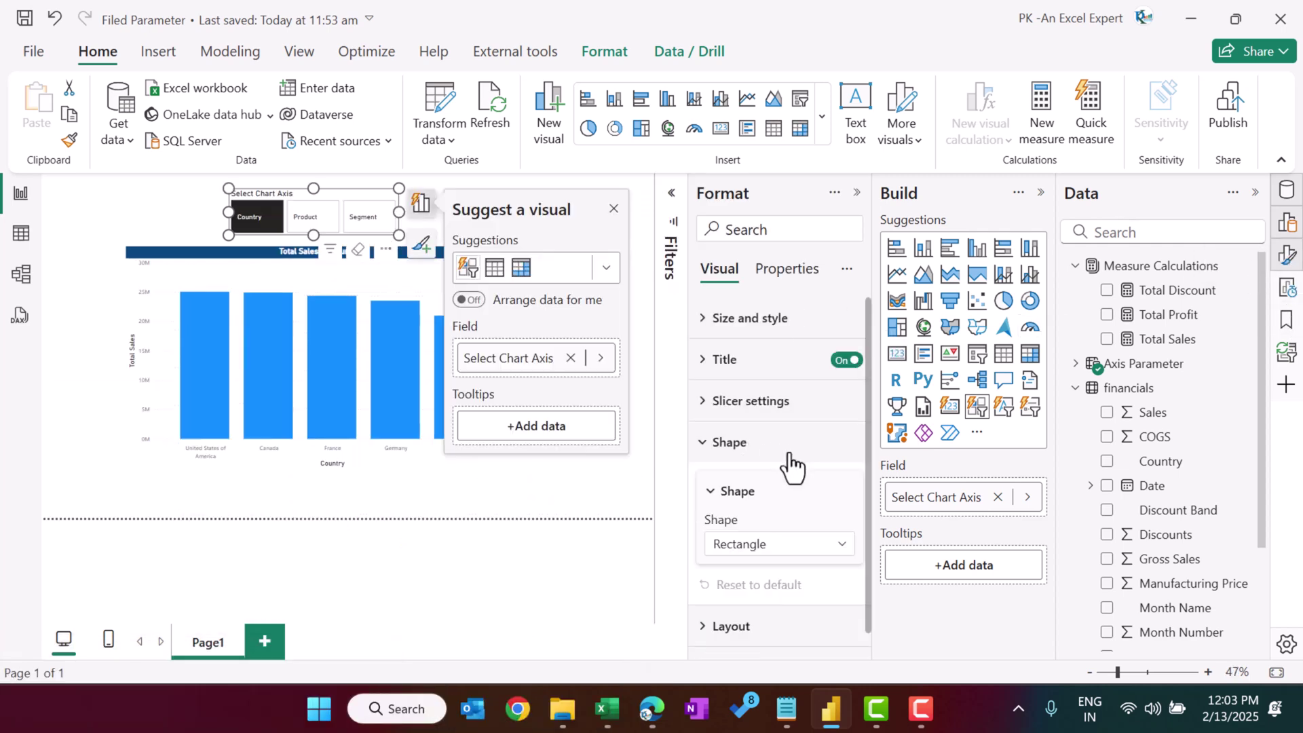
pyautogui.click(786, 445)
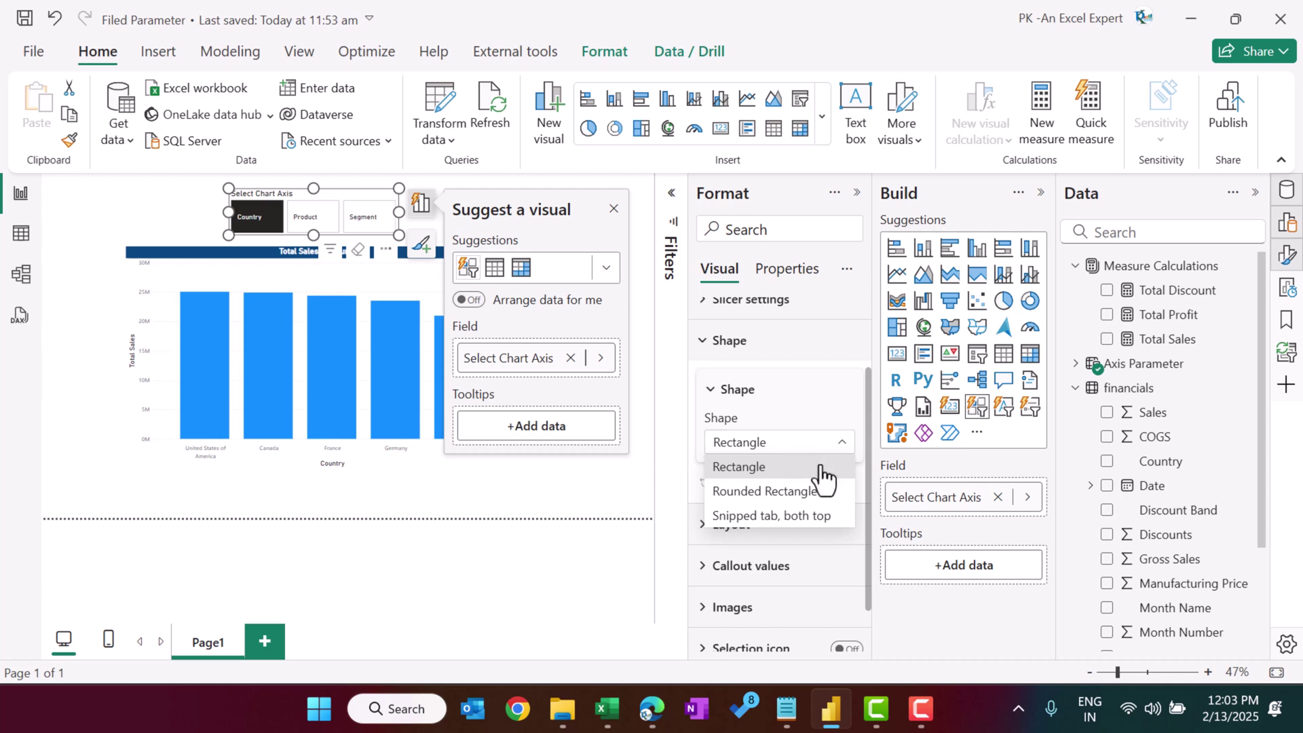
pyautogui.click(781, 501)
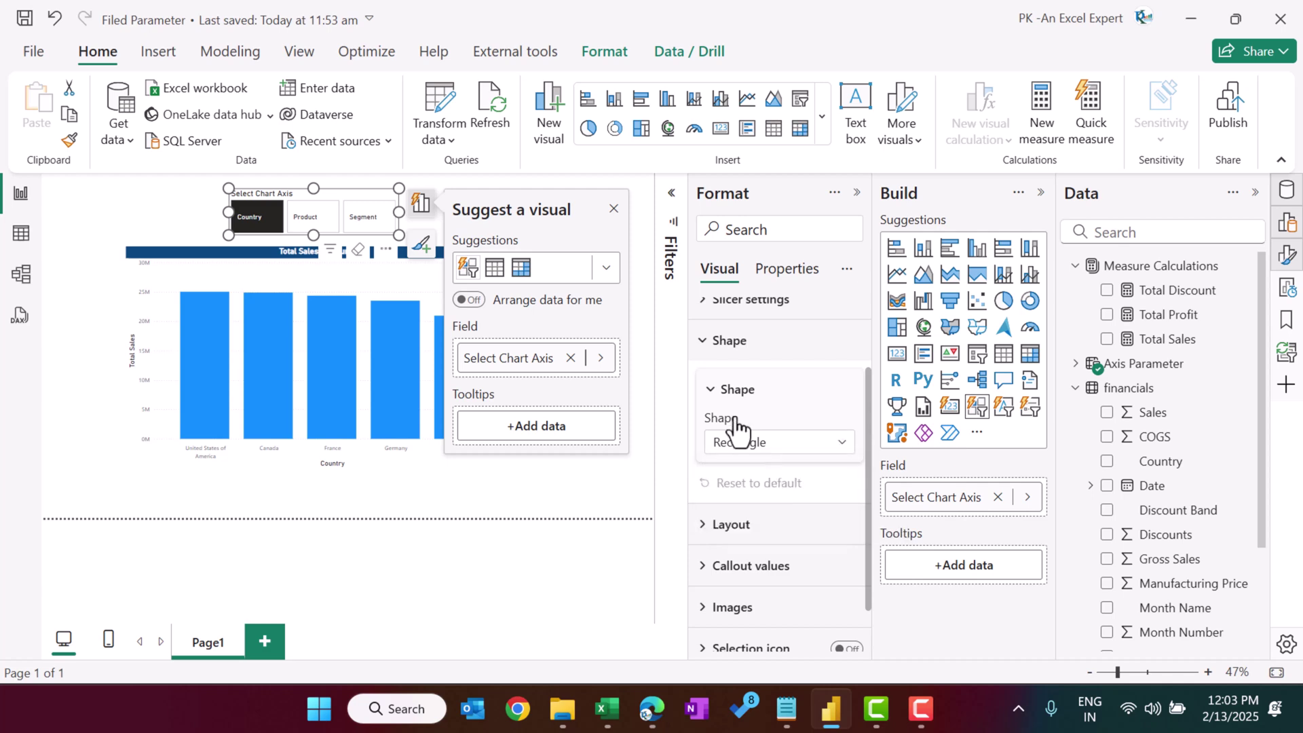
pyautogui.click(734, 392)
pyautogui.click(752, 444)
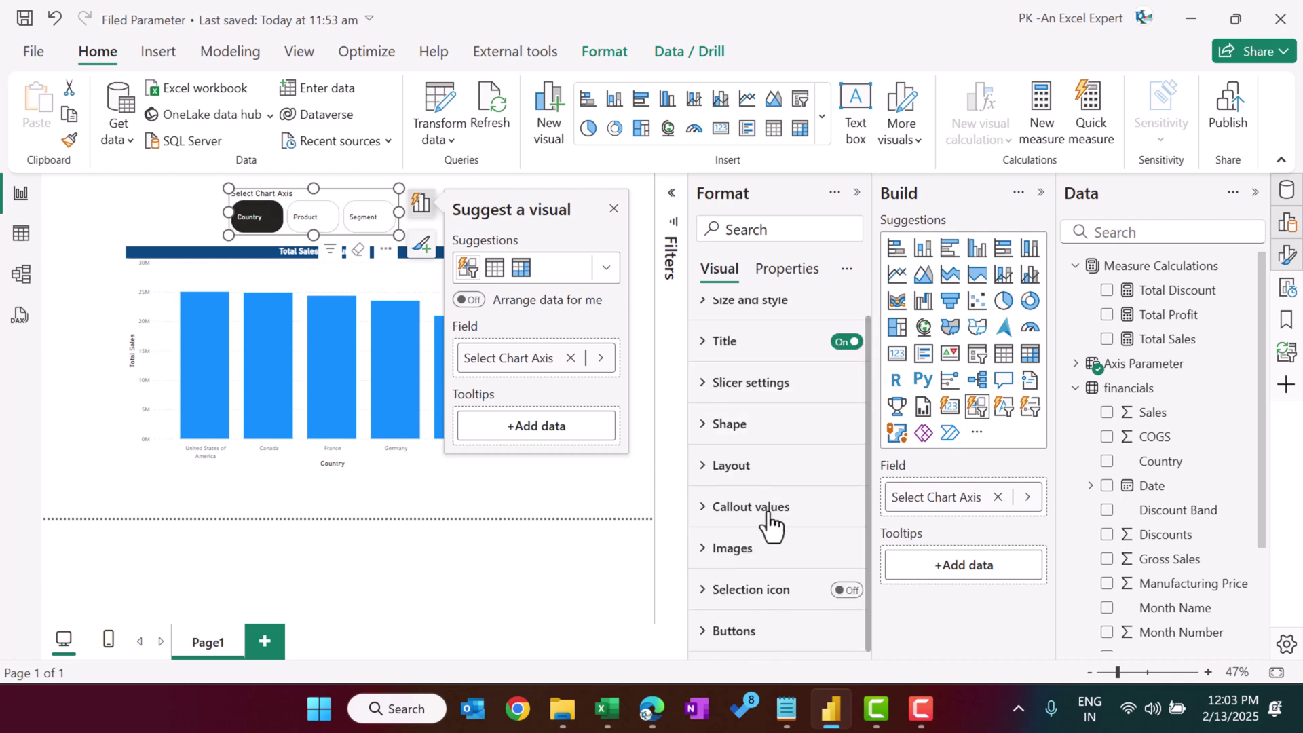
# Set the Select Chart Axis slicer's button fill to dark blue for the Selected state
pyautogui.click(767, 521)
pyautogui.scroll(-3, 780, 543)
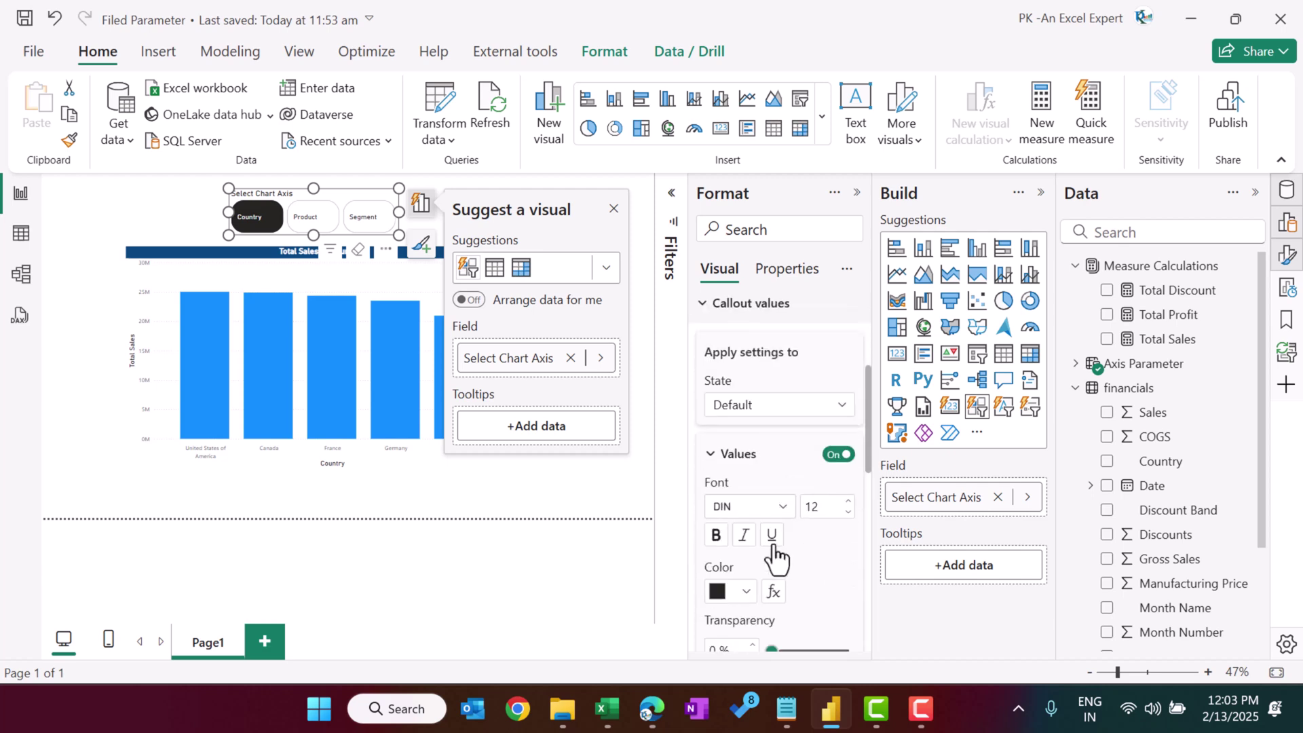
pyautogui.scroll(-5, 743, 621)
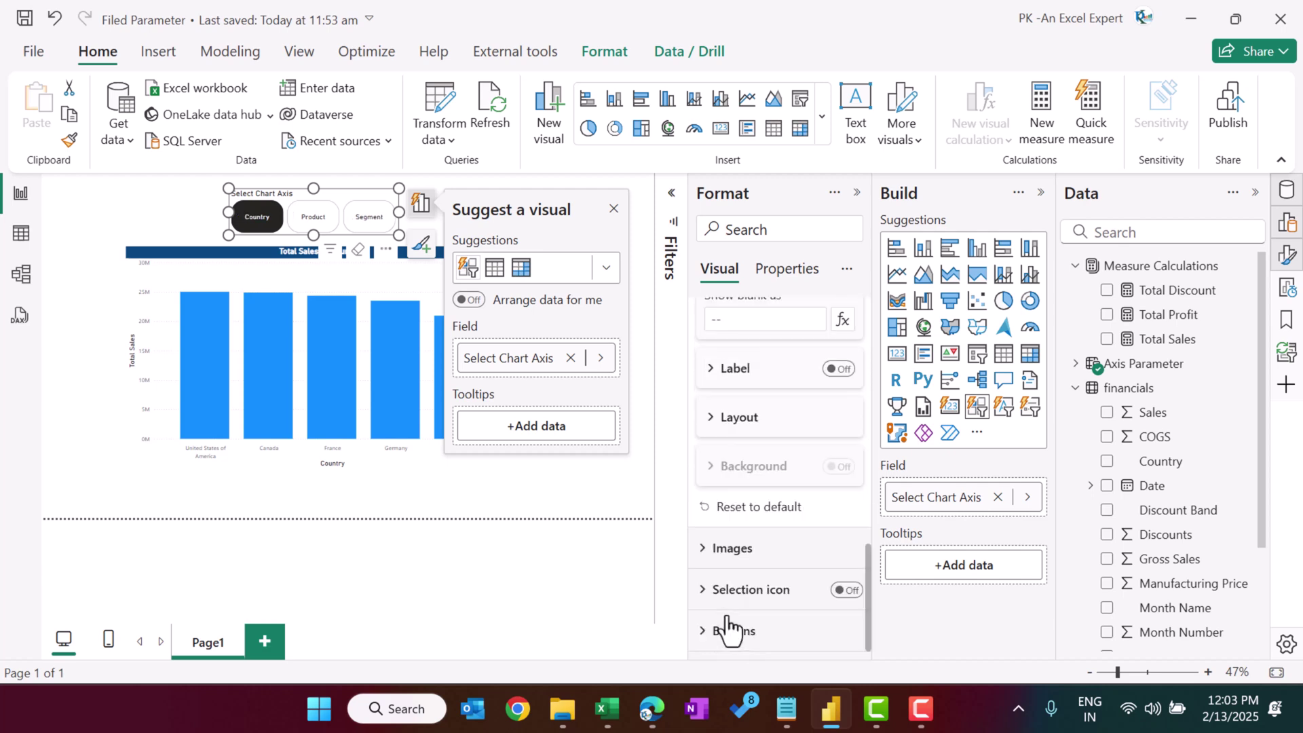
pyautogui.click(736, 633)
pyautogui.scroll(-5, 781, 563)
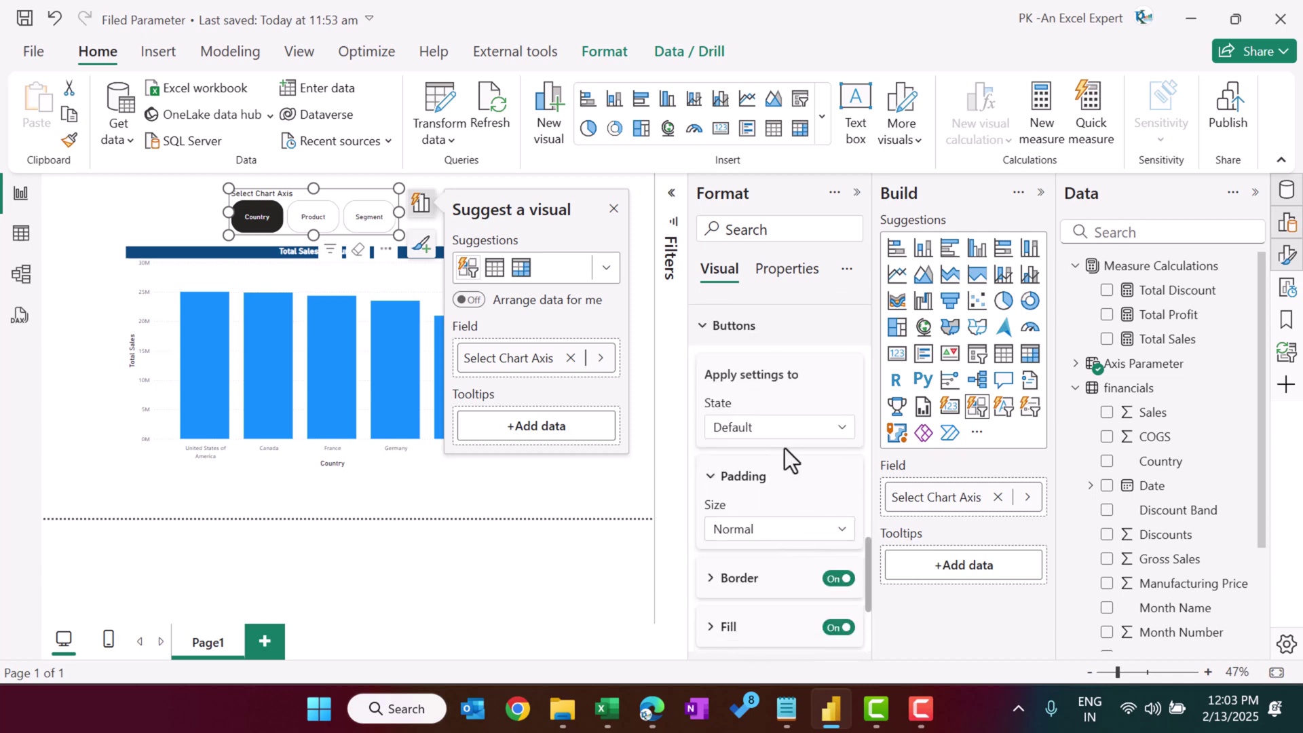
pyautogui.scroll(-3, 785, 448)
pyautogui.click(770, 329)
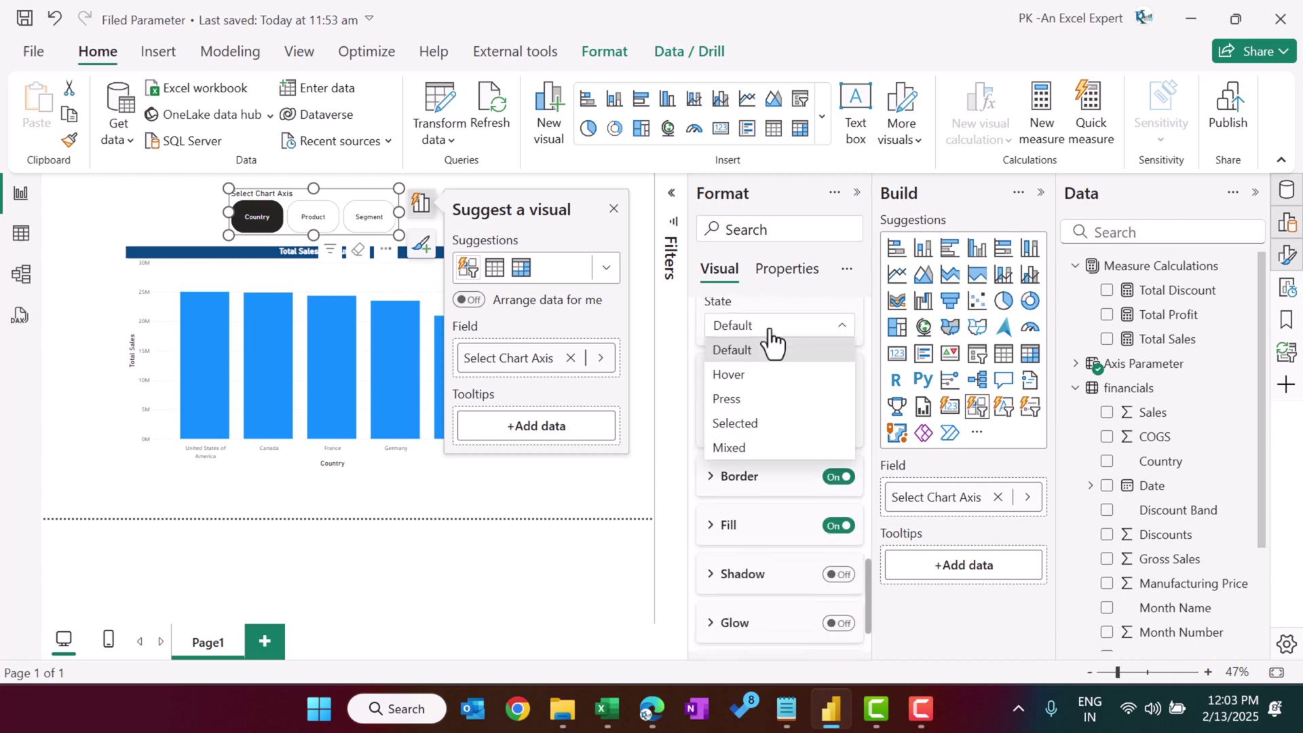
pyautogui.click(767, 425)
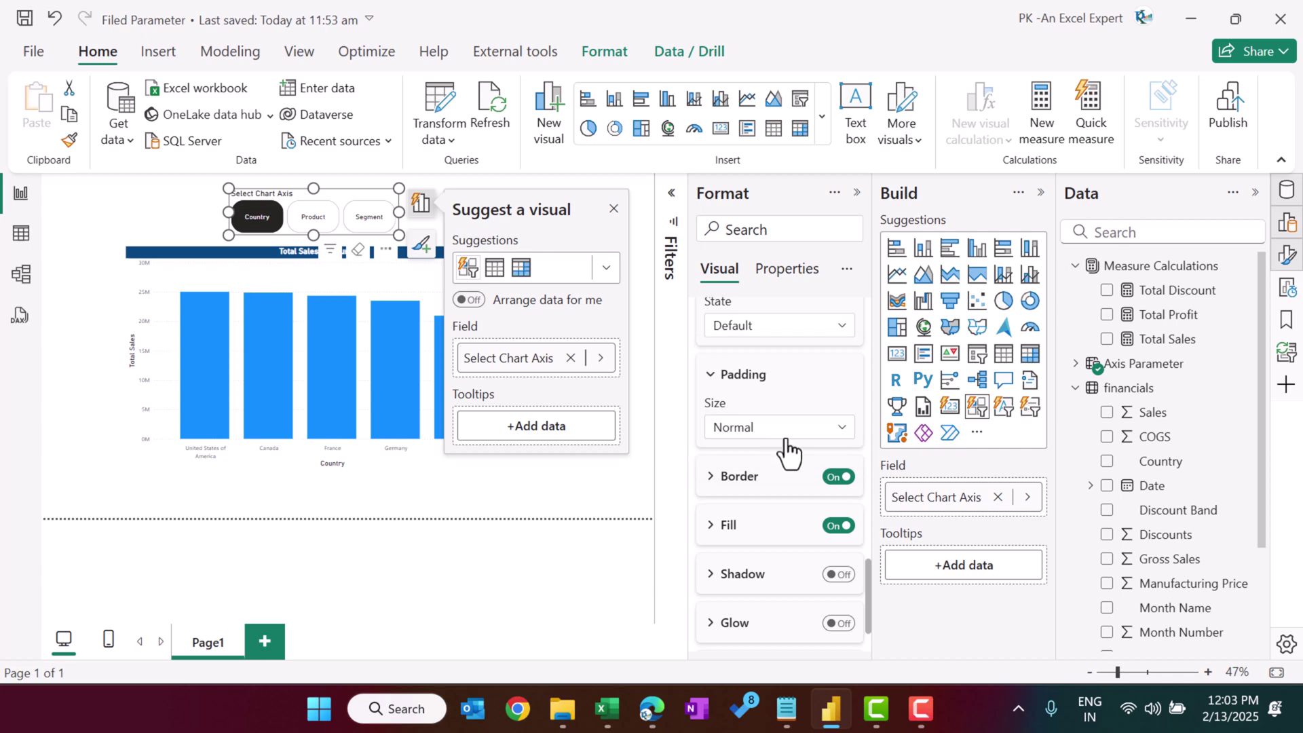
pyautogui.click(735, 536)
pyautogui.scroll(-1, 750, 514)
pyautogui.click(741, 477)
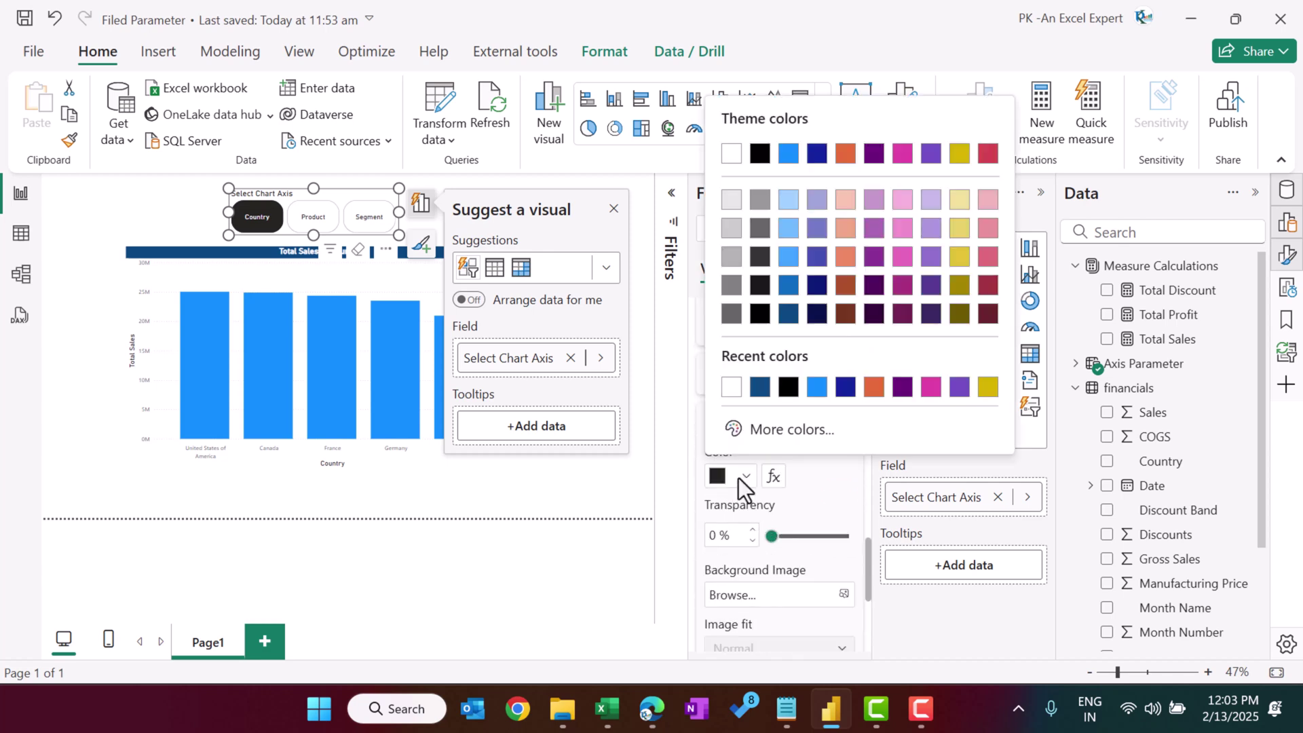
pyautogui.click(760, 387)
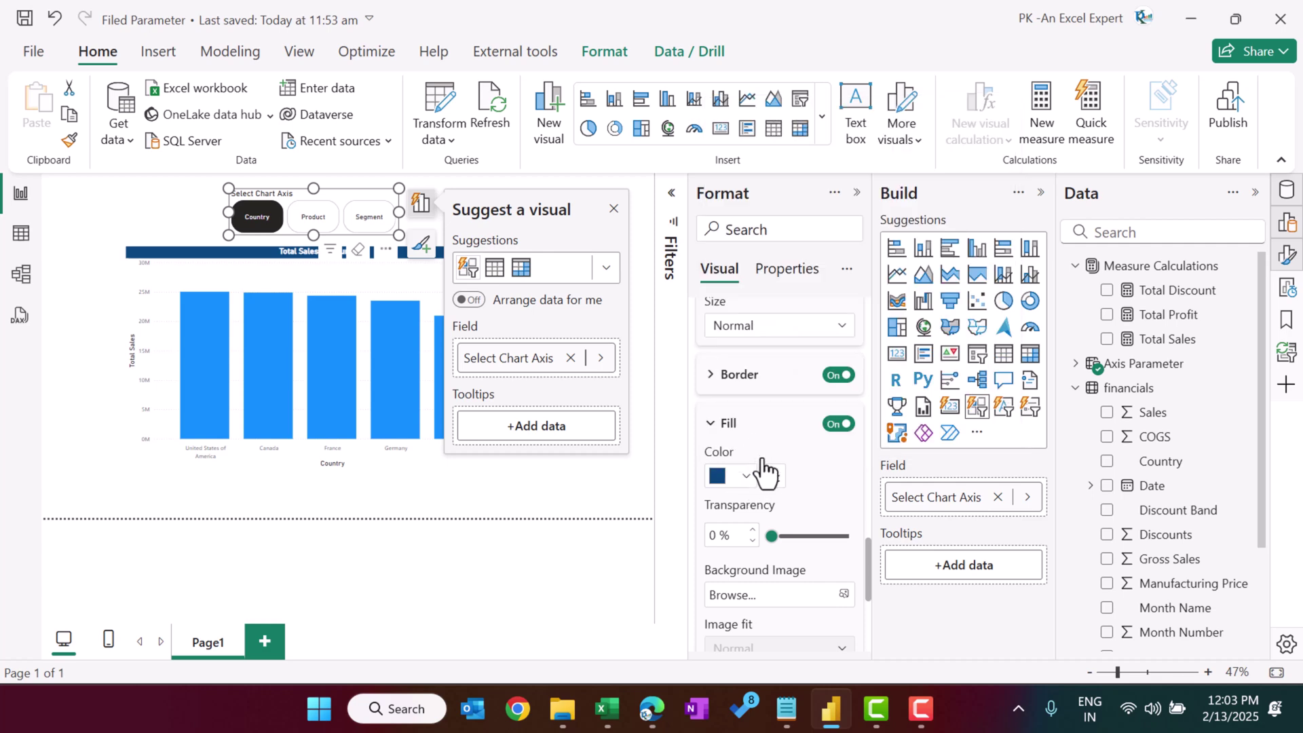
pyautogui.scroll(-3, 804, 494)
pyautogui.scroll(4, 787, 486)
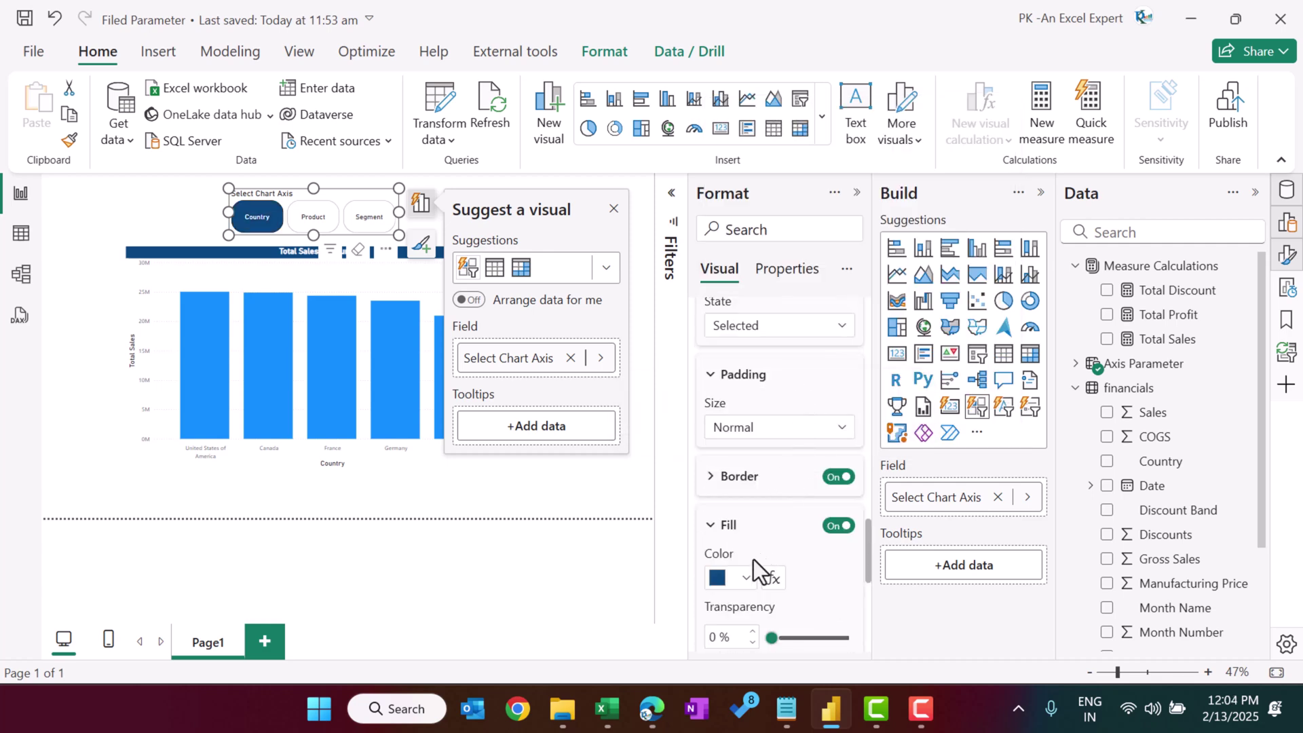
# Widen the Select Chart Axis slicer and slightly reduce its height so it sits just above the chart
pyautogui.click(614, 213)
pyautogui.click(438, 221)
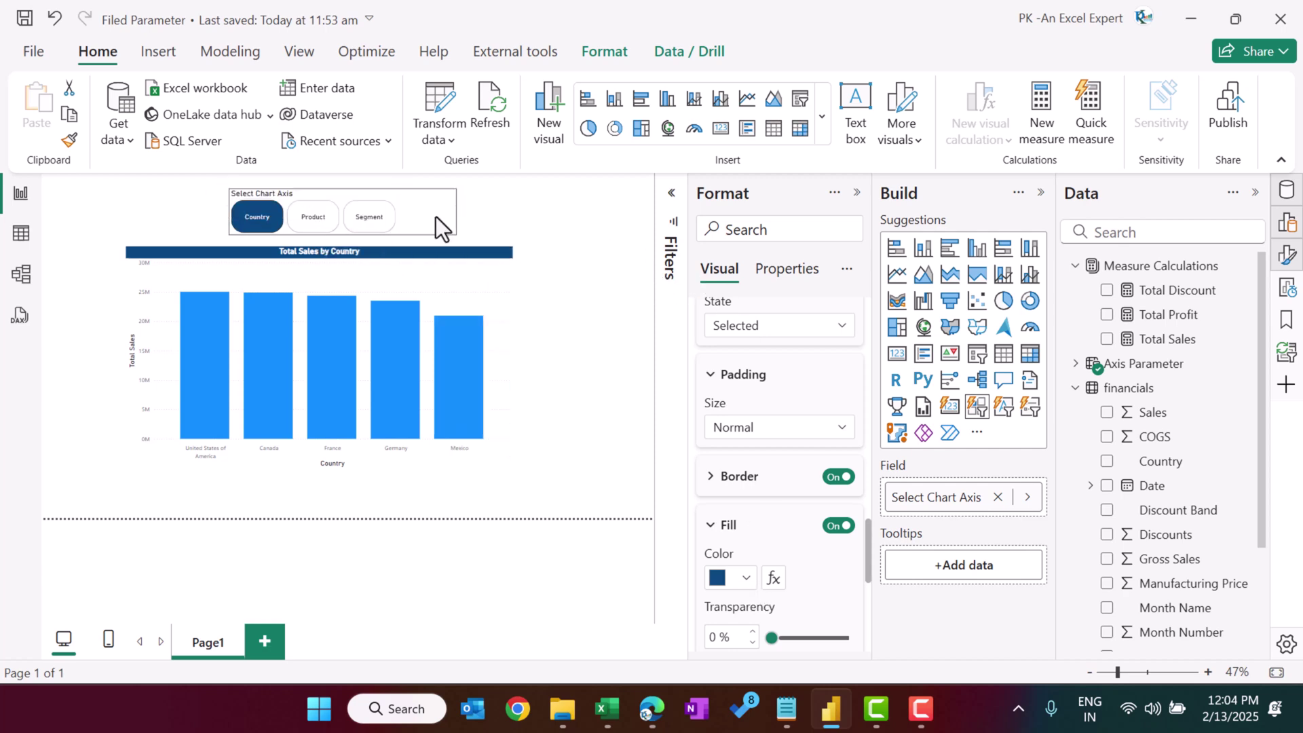
pyautogui.click(405, 194)
pyautogui.moveTo(341, 235); pyautogui.dragTo(343, 232)
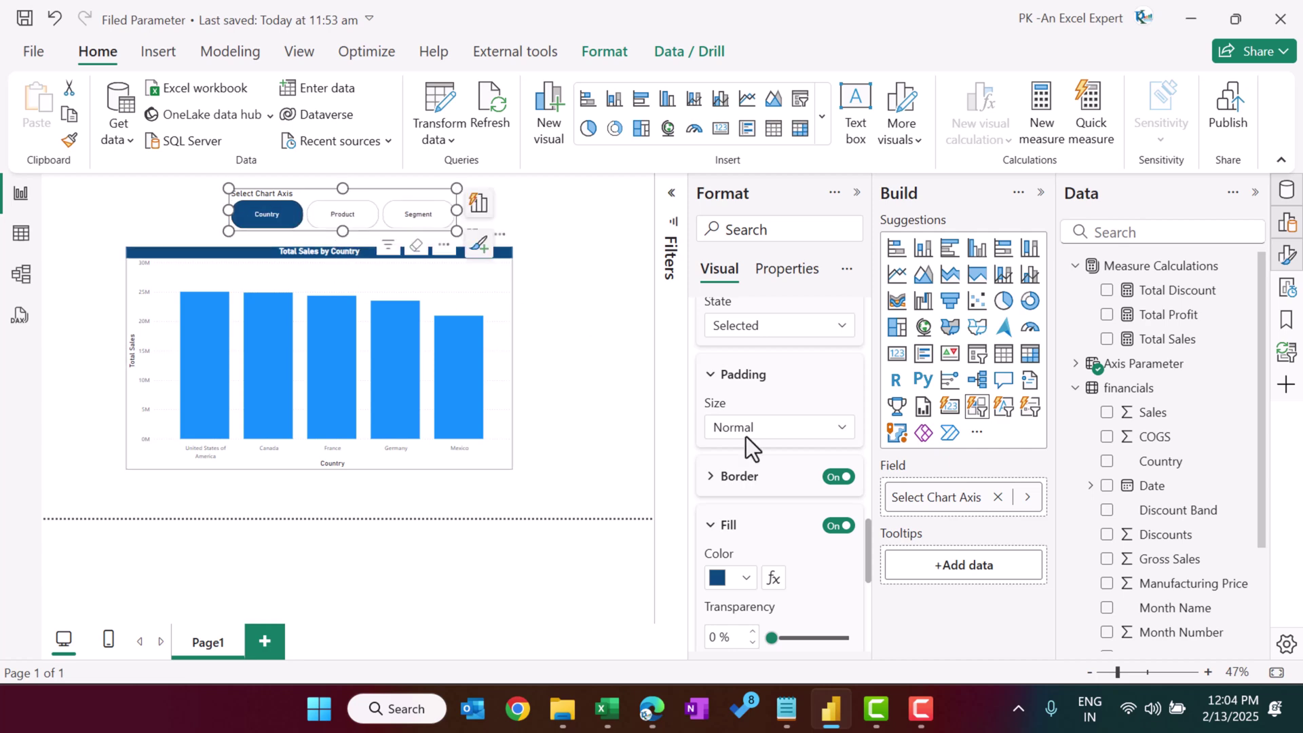
# Replace Country with Axis Parameter on the column chart's X-axis and switch the slicer to Product
pyautogui.click(453, 346)
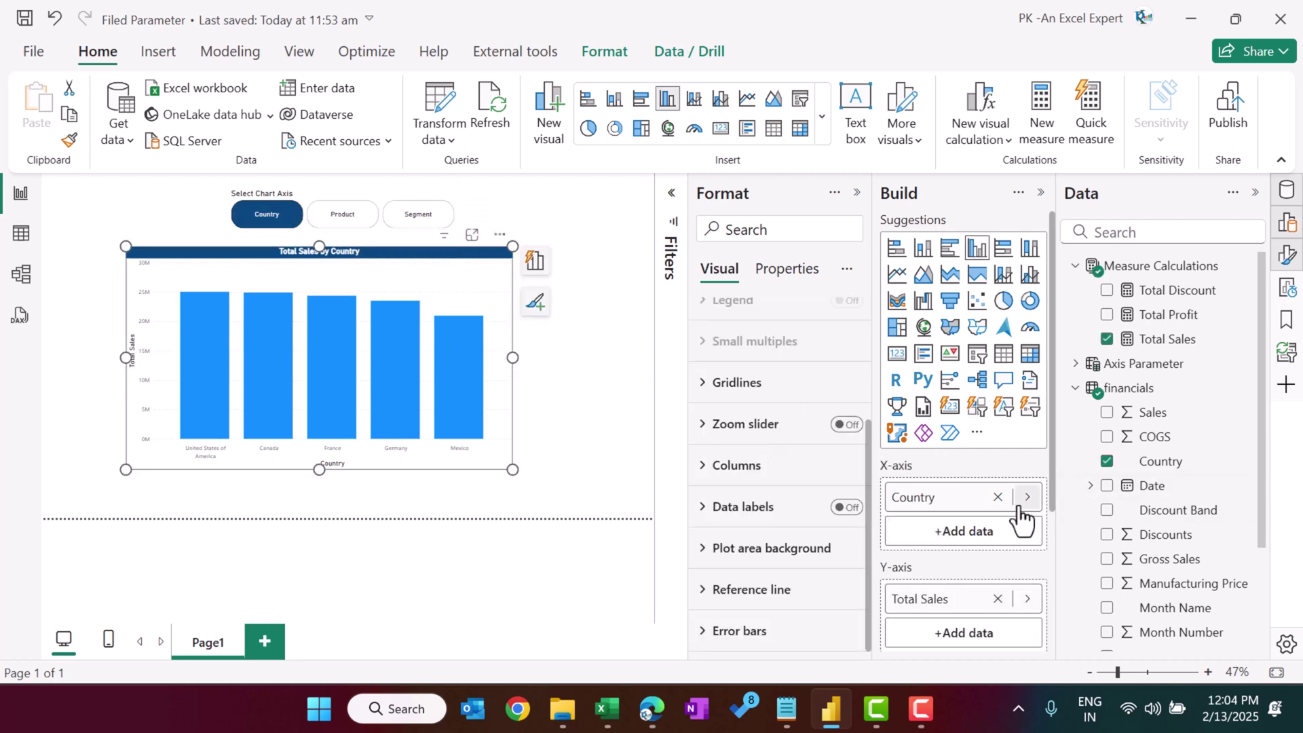
pyautogui.click(998, 499)
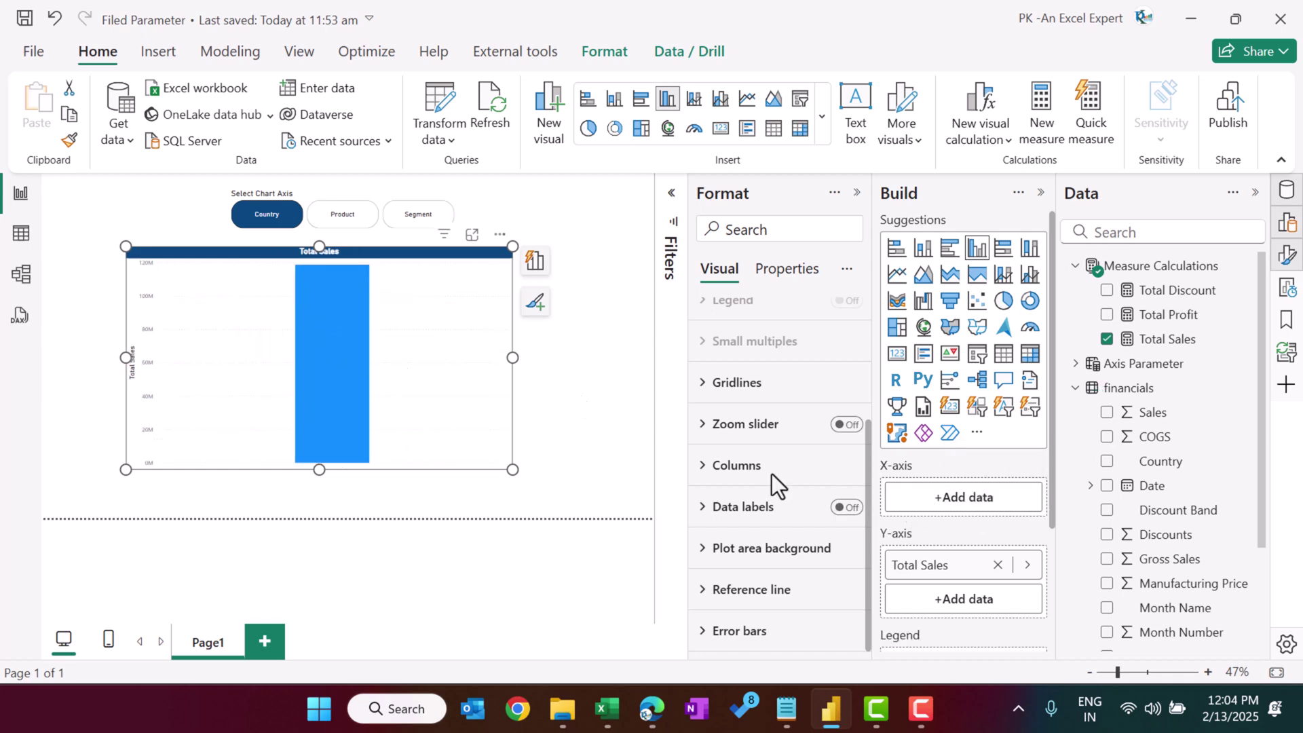
pyautogui.click(977, 504)
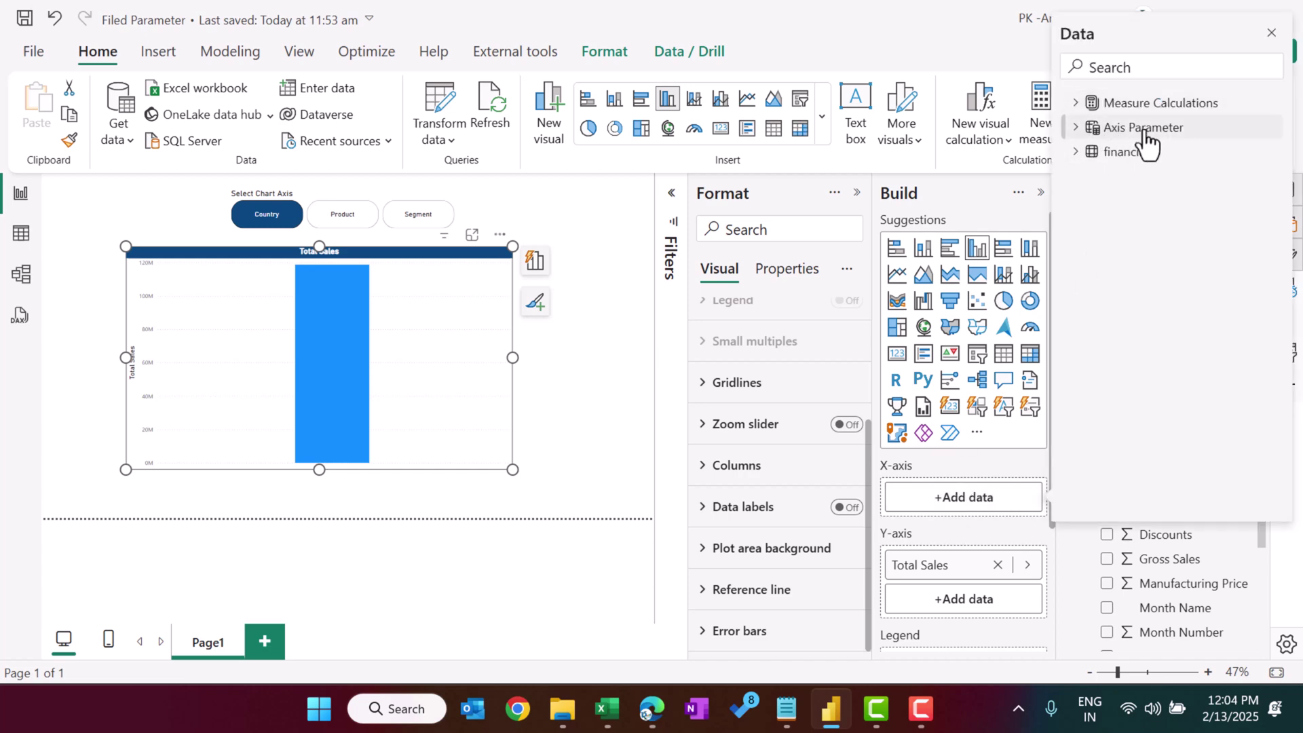
pyautogui.click(1075, 129)
pyautogui.click(1106, 154)
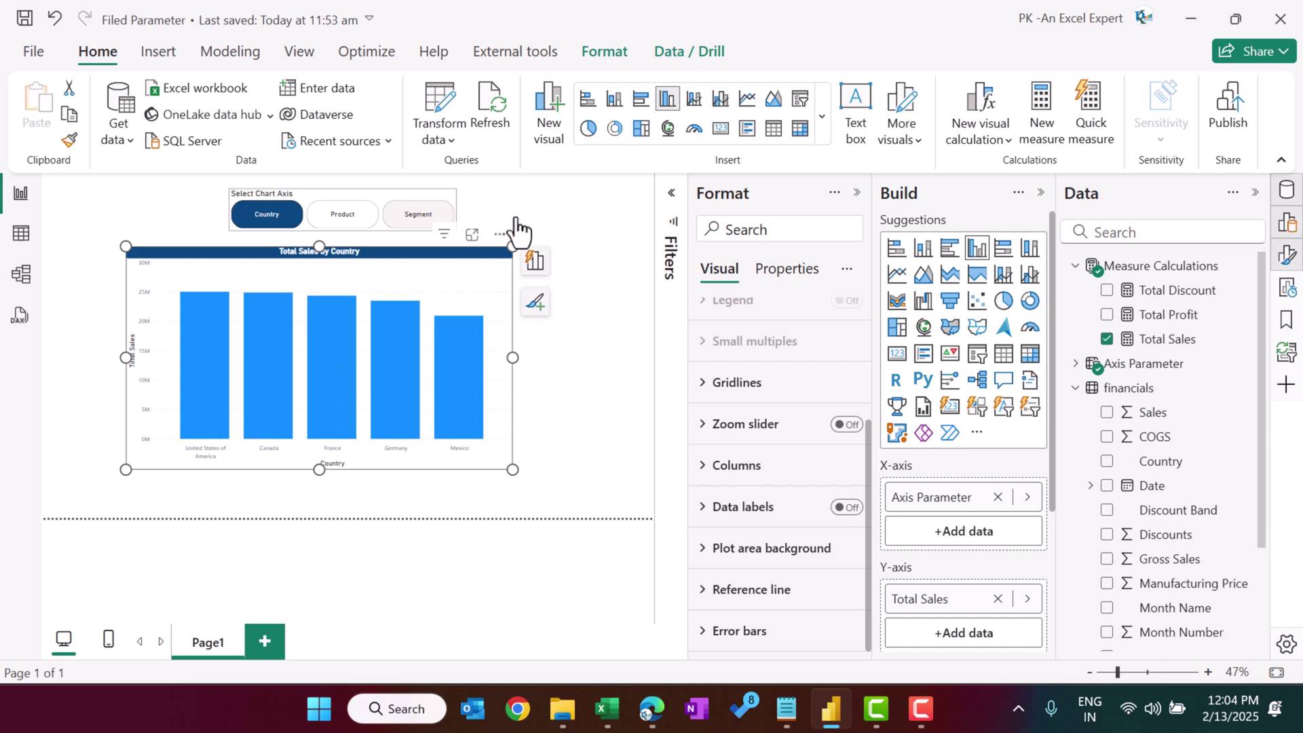
pyautogui.click(356, 217)
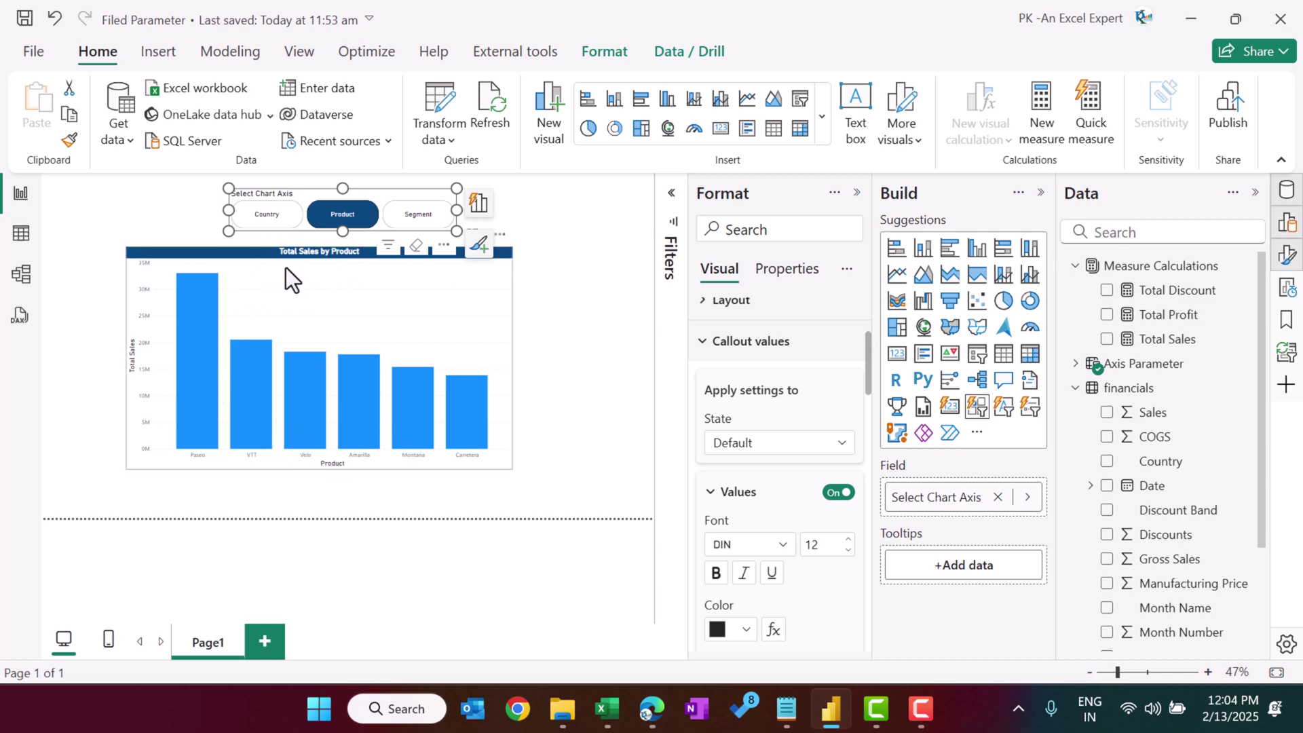
# Turn on data labels for the column chart and switch the axis slicer to Segment
pyautogui.click(503, 263)
pyautogui.click(536, 262)
pyautogui.click(536, 302)
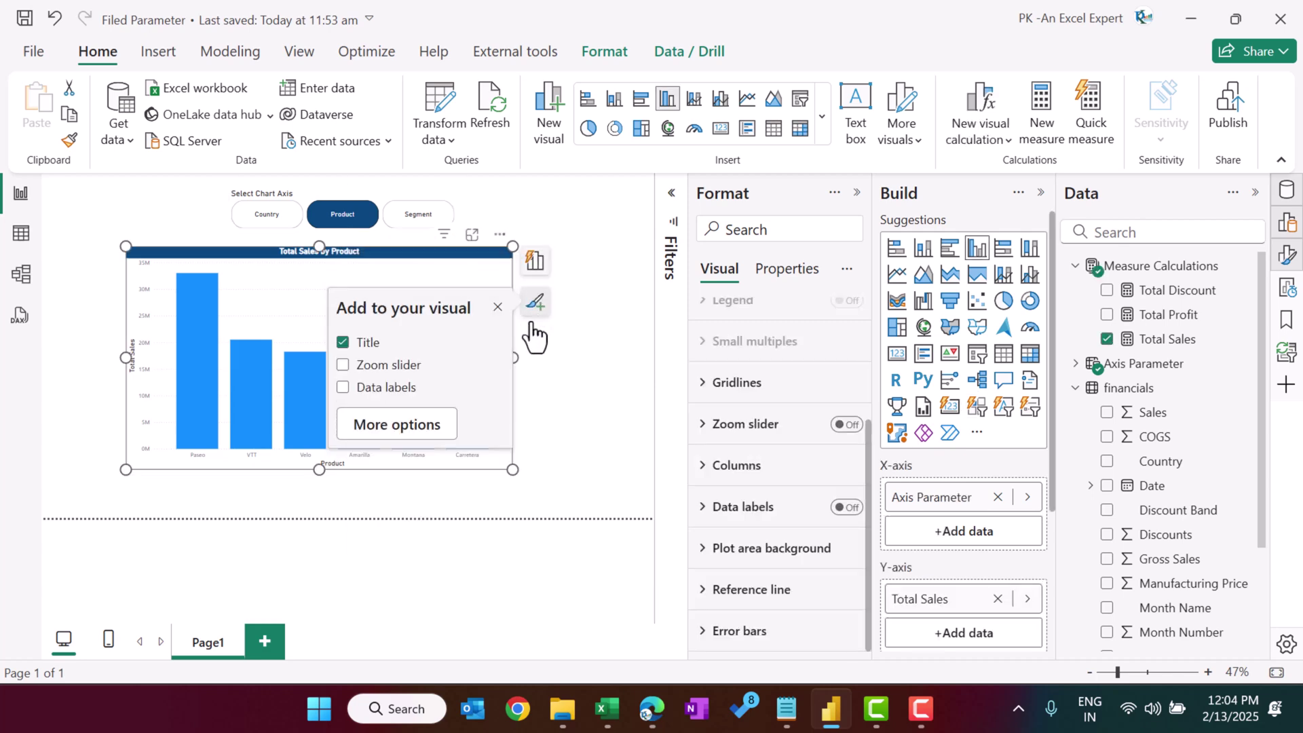
pyautogui.click(576, 279)
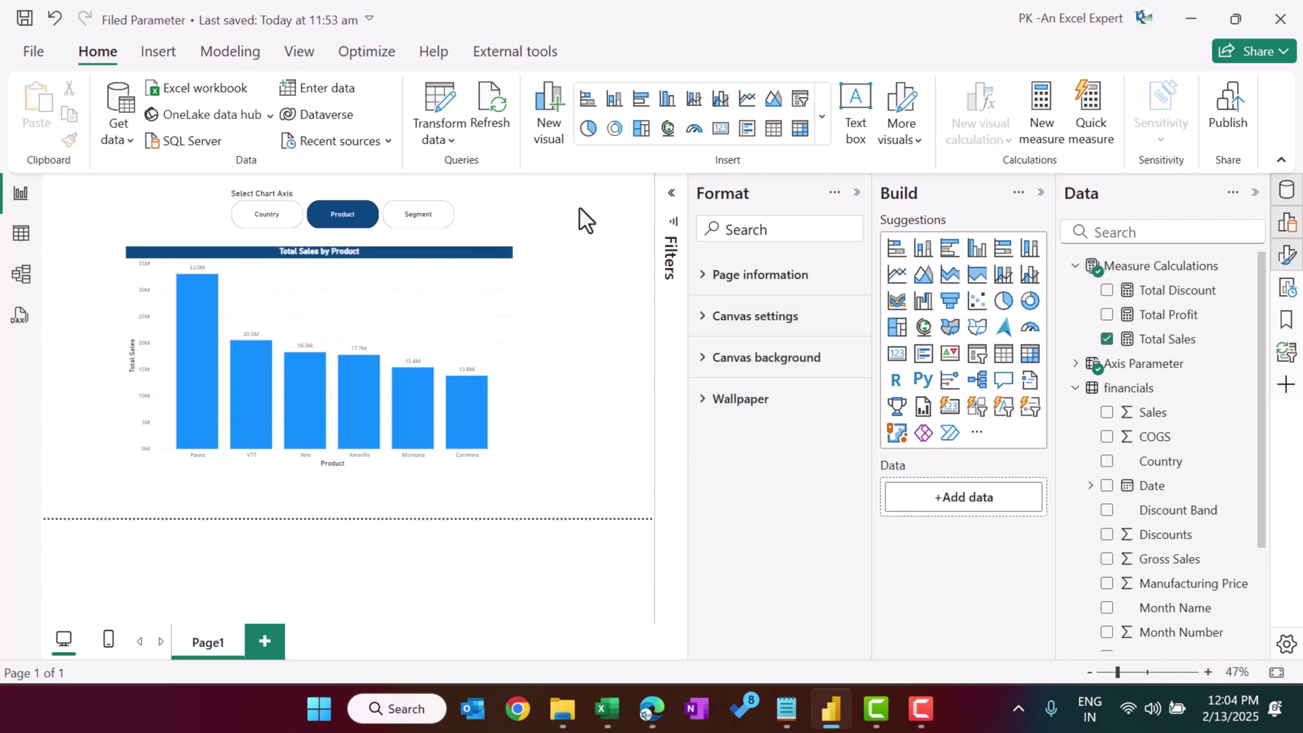
pyautogui.click(422, 218)
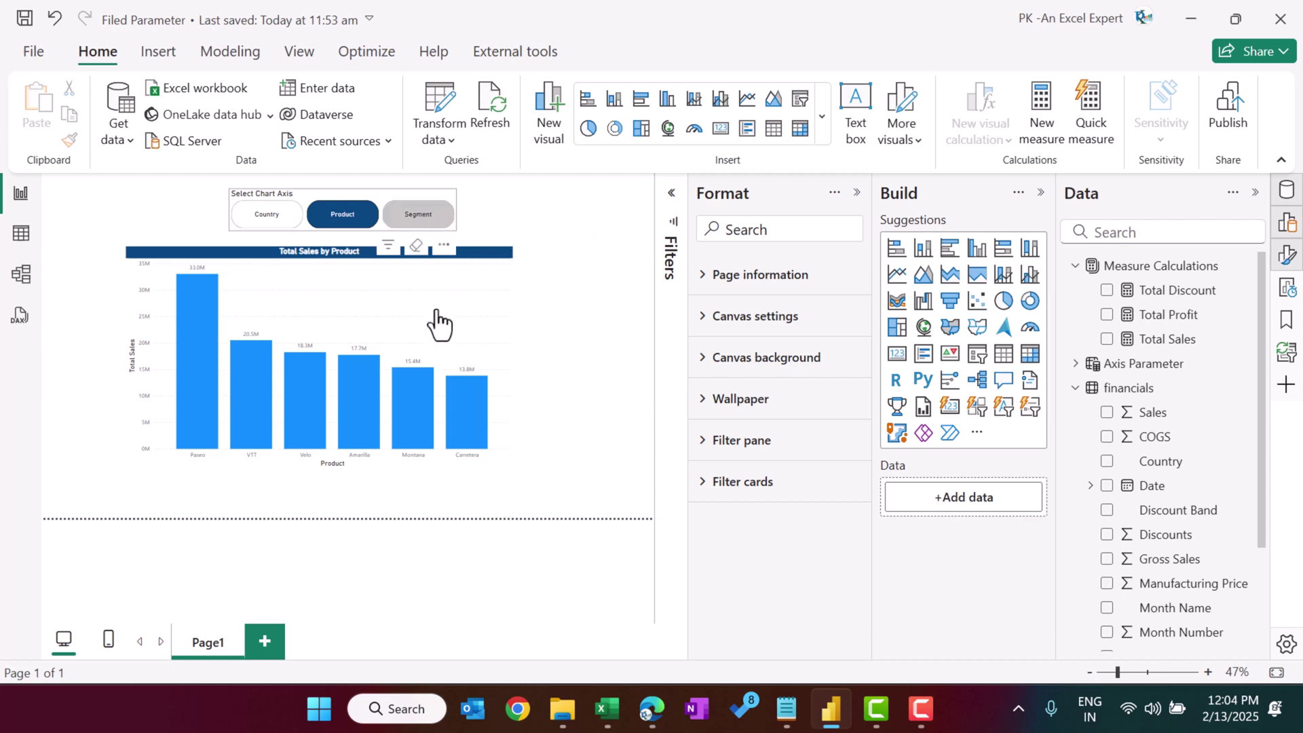
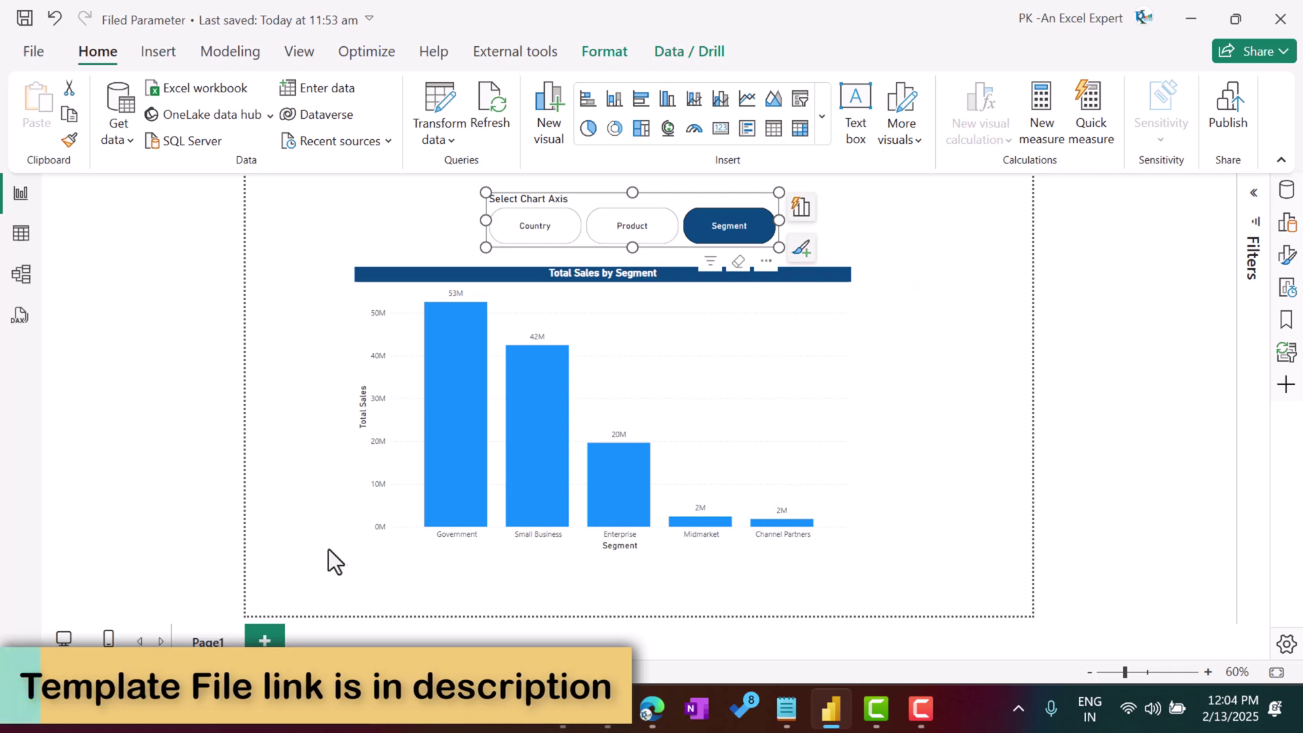
# Duplicate Page1 and rename the copy as Page2
pyautogui.rightClick(211, 641)
pyautogui.click(239, 607)
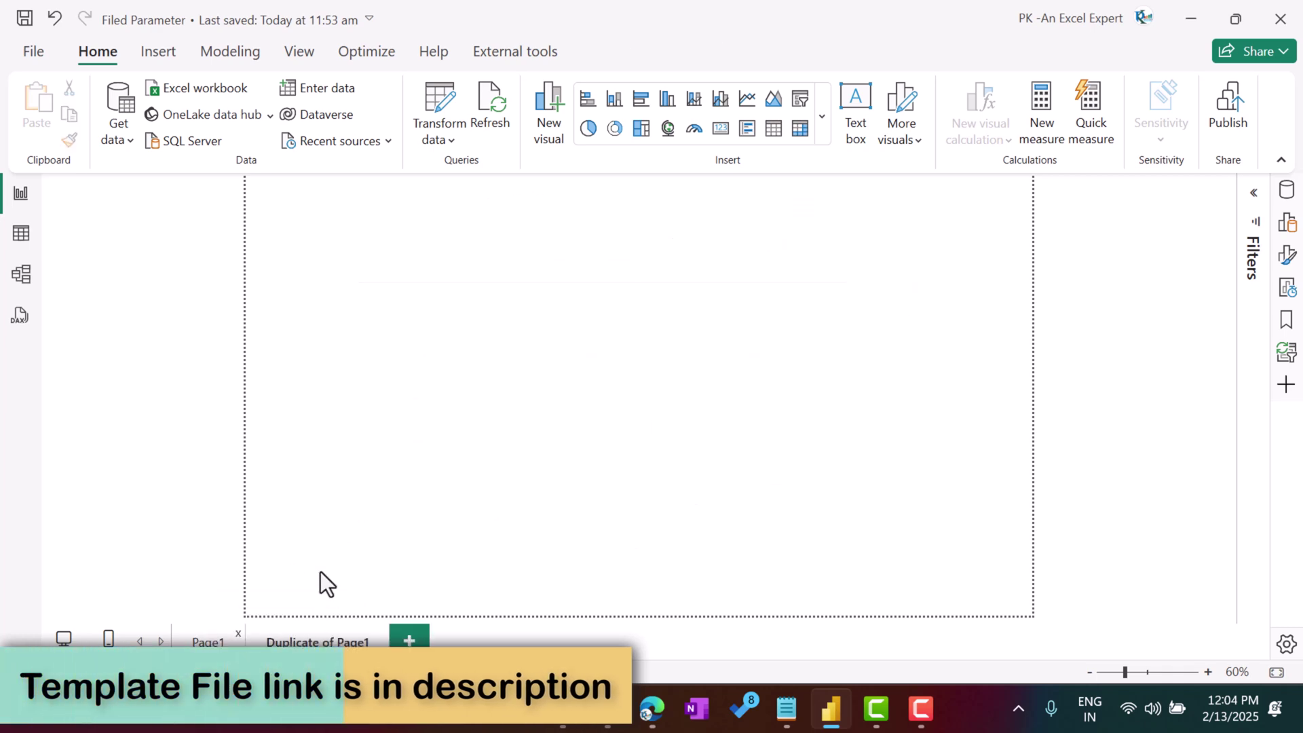
pyautogui.click(336, 640)
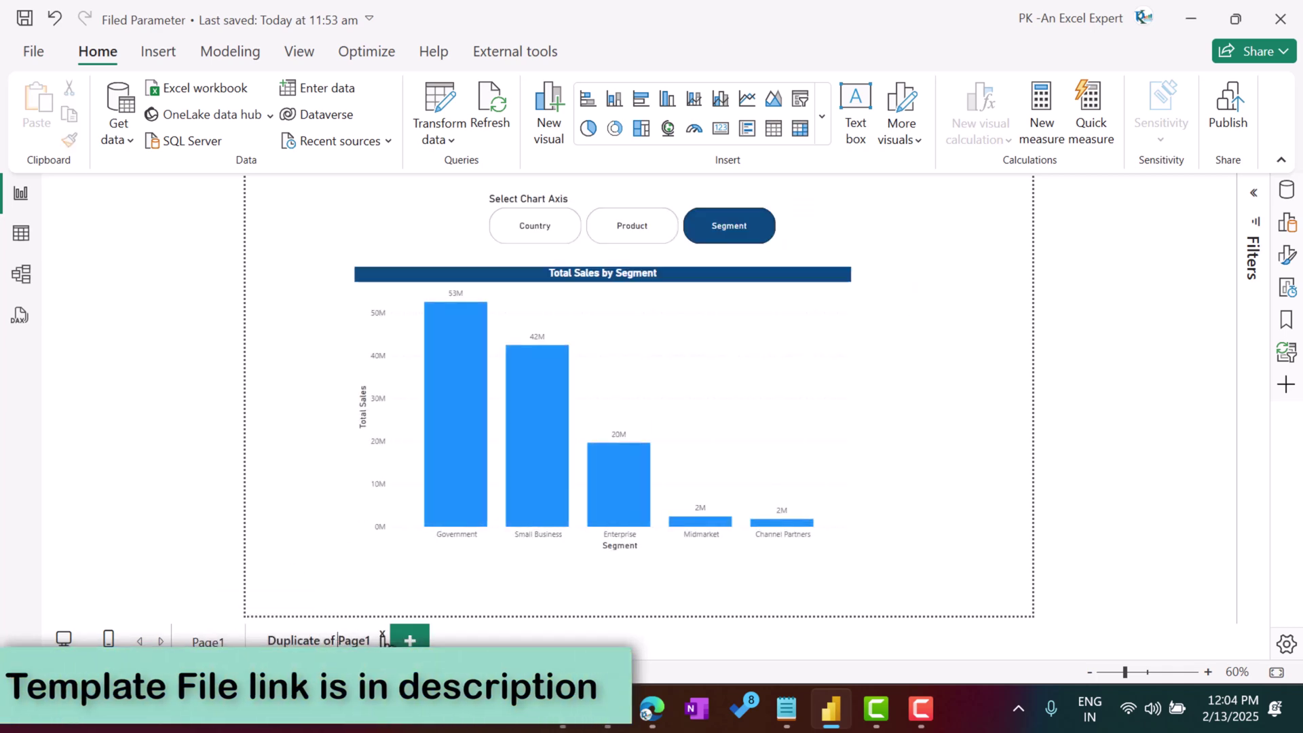
pyautogui.press('BackSpace')
pyautogui.press('BackSpace')
pyautogui.press('BackSpace')
pyautogui.press('BackSpace')
pyautogui.press('BackSpace')
pyautogui.press('BackSpace')
pyautogui.press('BackSpace')
pyautogui.press('BackSpace')
pyautogui.press('BackSpace')
pyautogui.press('BackSpace')
pyautogui.press('BackSpace')
pyautogui.press('BackSpace')
pyautogui.press('BackSpace')
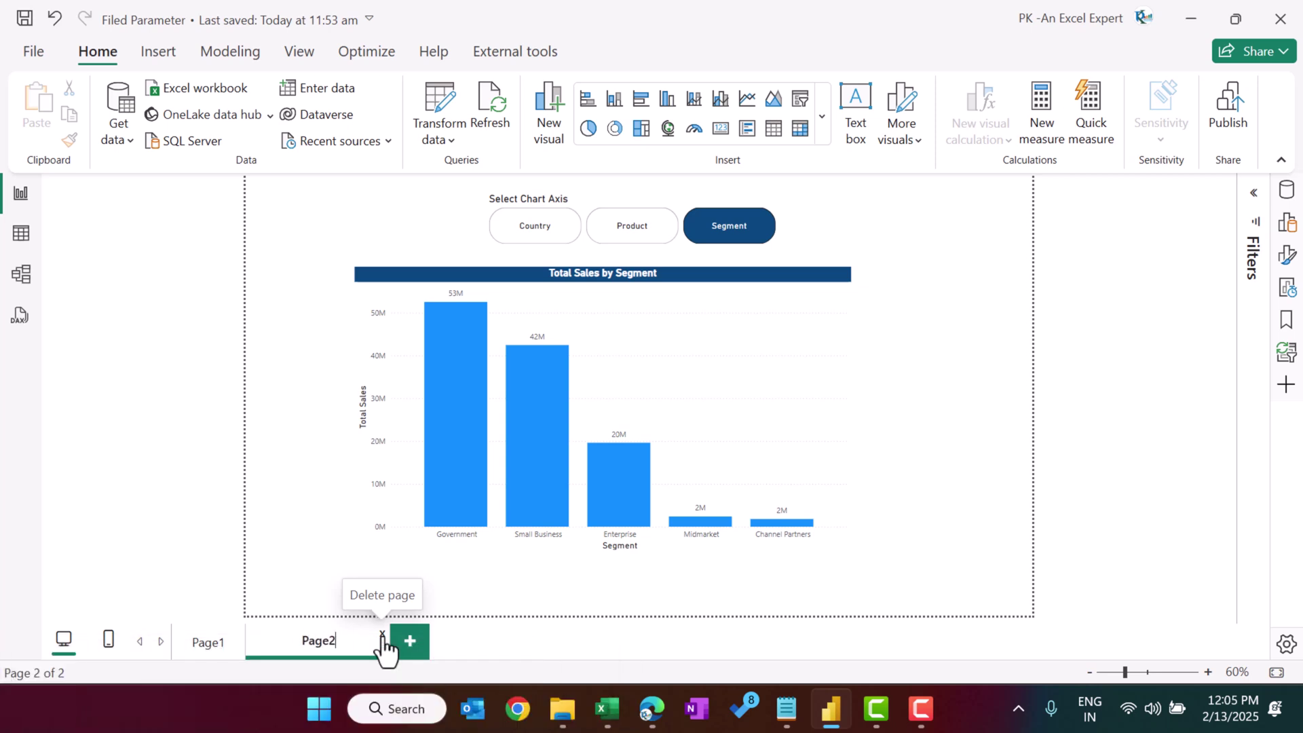
pyautogui.press('Return')
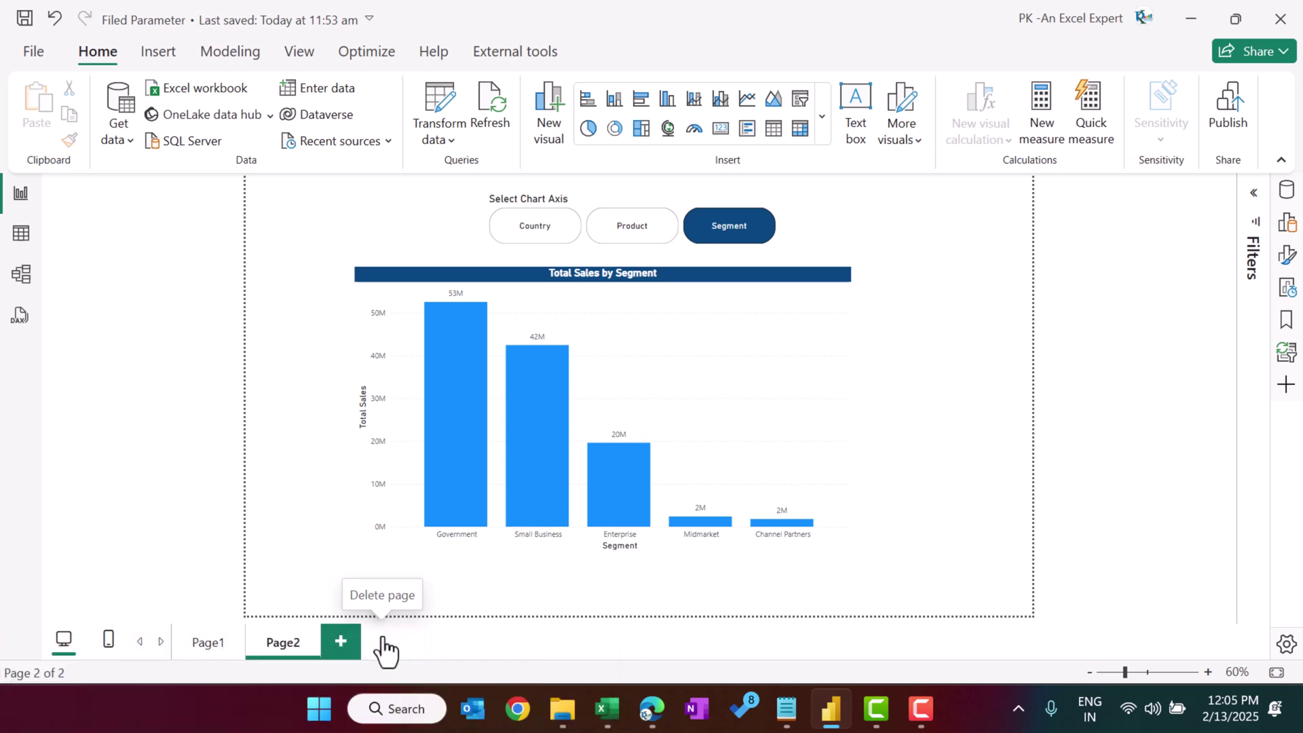
# Create a field parameter named Select Metric from the Total Discount, Total Profit and Total Sales measures, with a slicer on the page
pyautogui.click(670, 283)
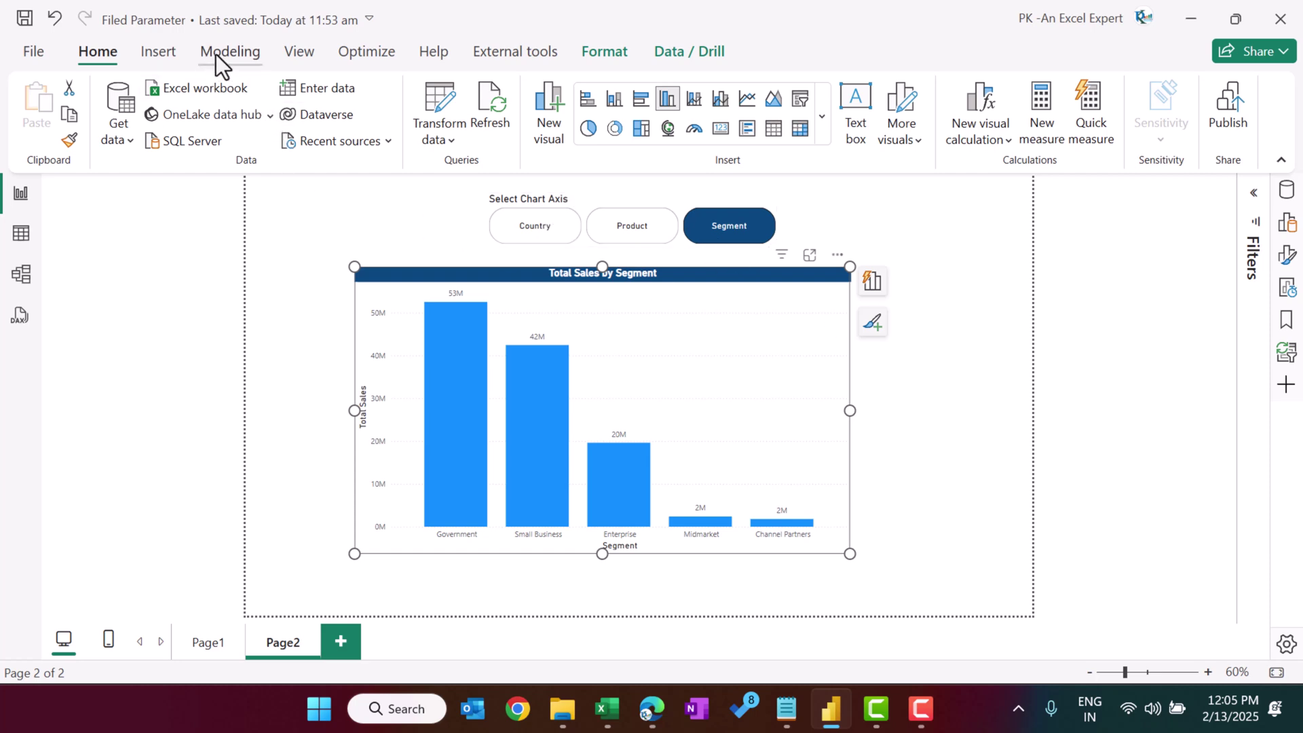
pyautogui.click(257, 49)
pyautogui.click(602, 141)
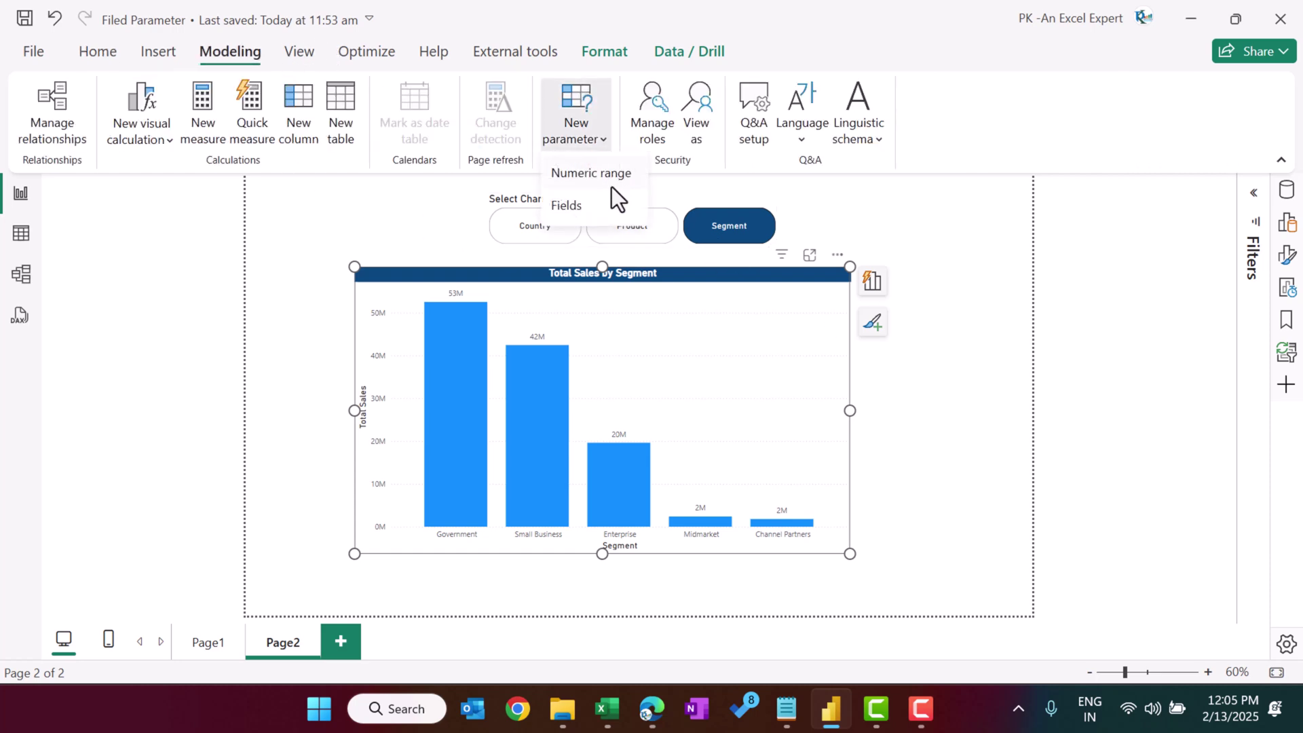
pyautogui.click(577, 209)
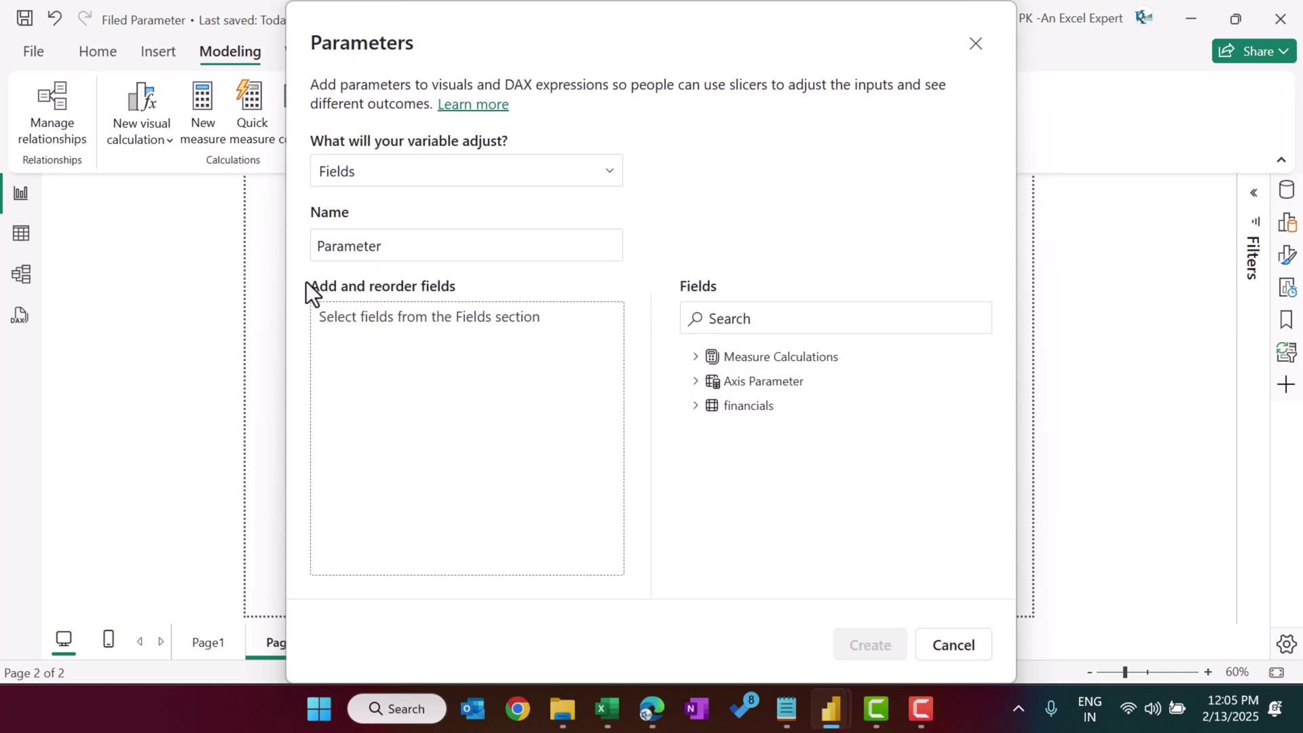
pyautogui.doubleClick(397, 244)
pyautogui.write('Select Metric')
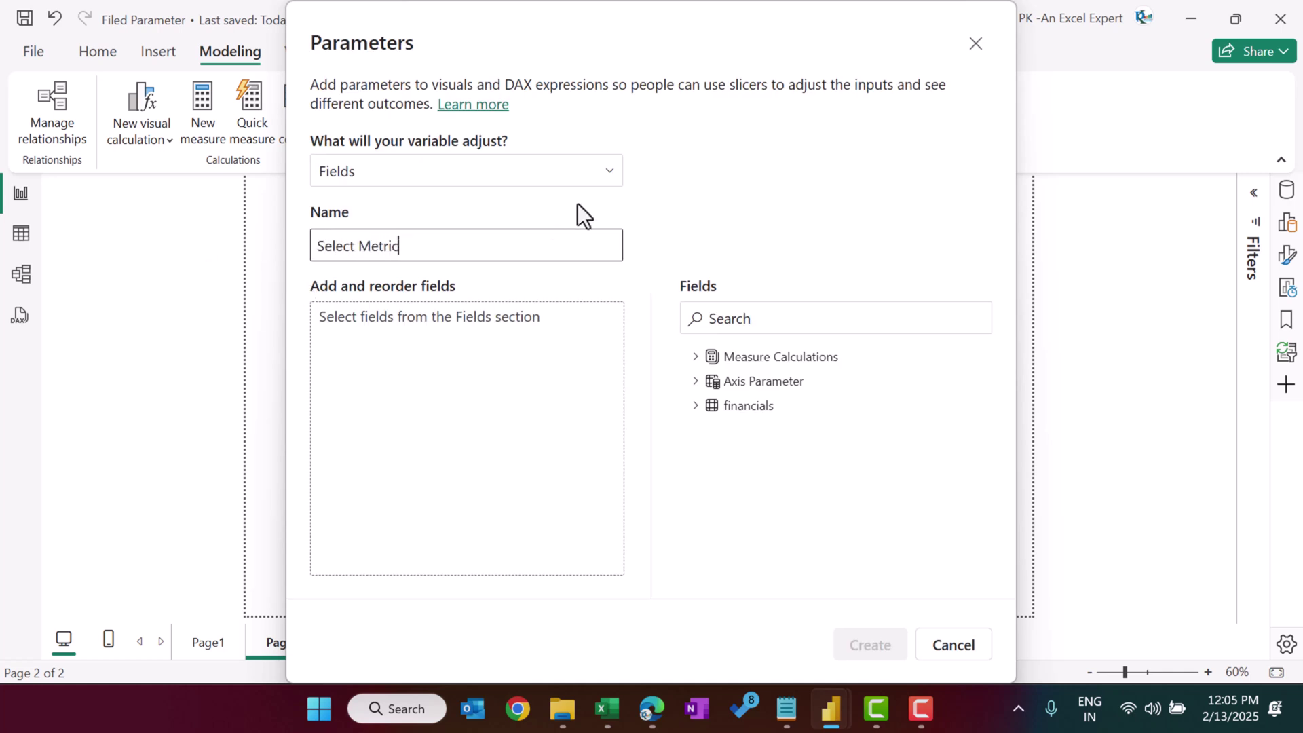
pyautogui.click(708, 362)
pyautogui.click(727, 380)
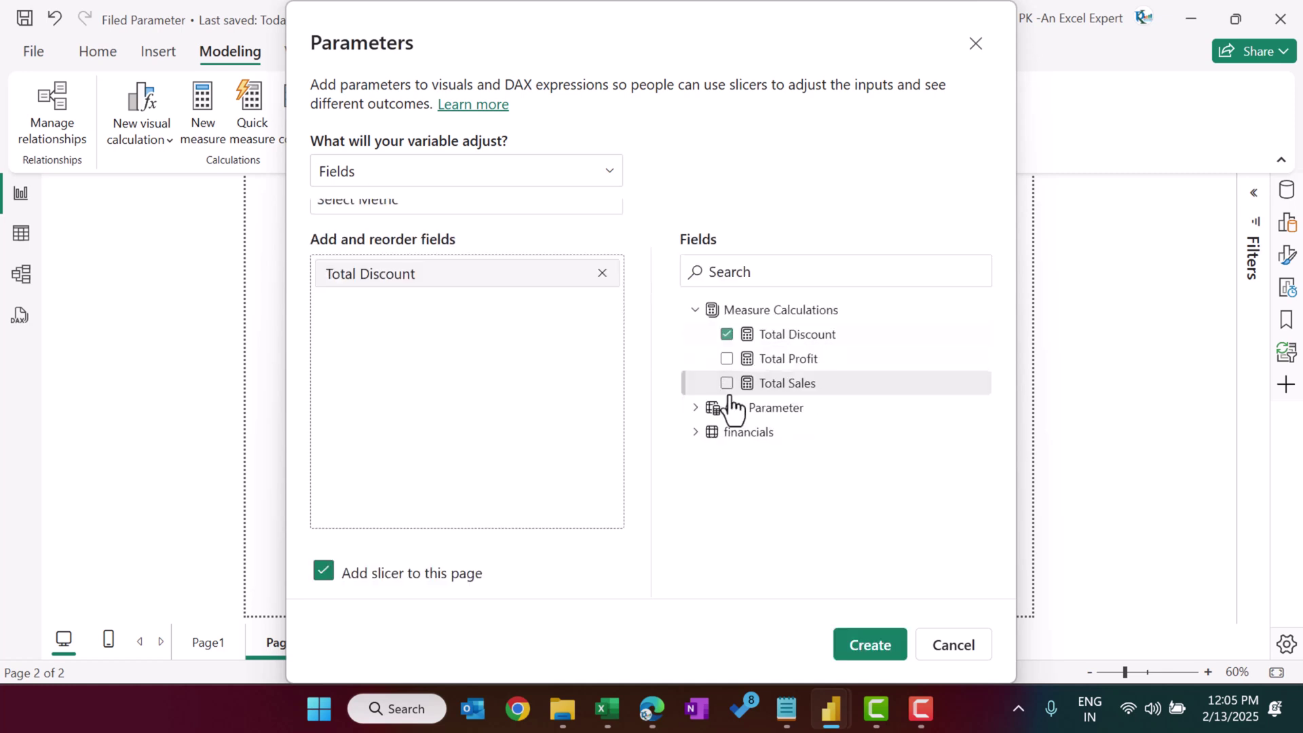
pyautogui.click(726, 360)
pyautogui.click(727, 382)
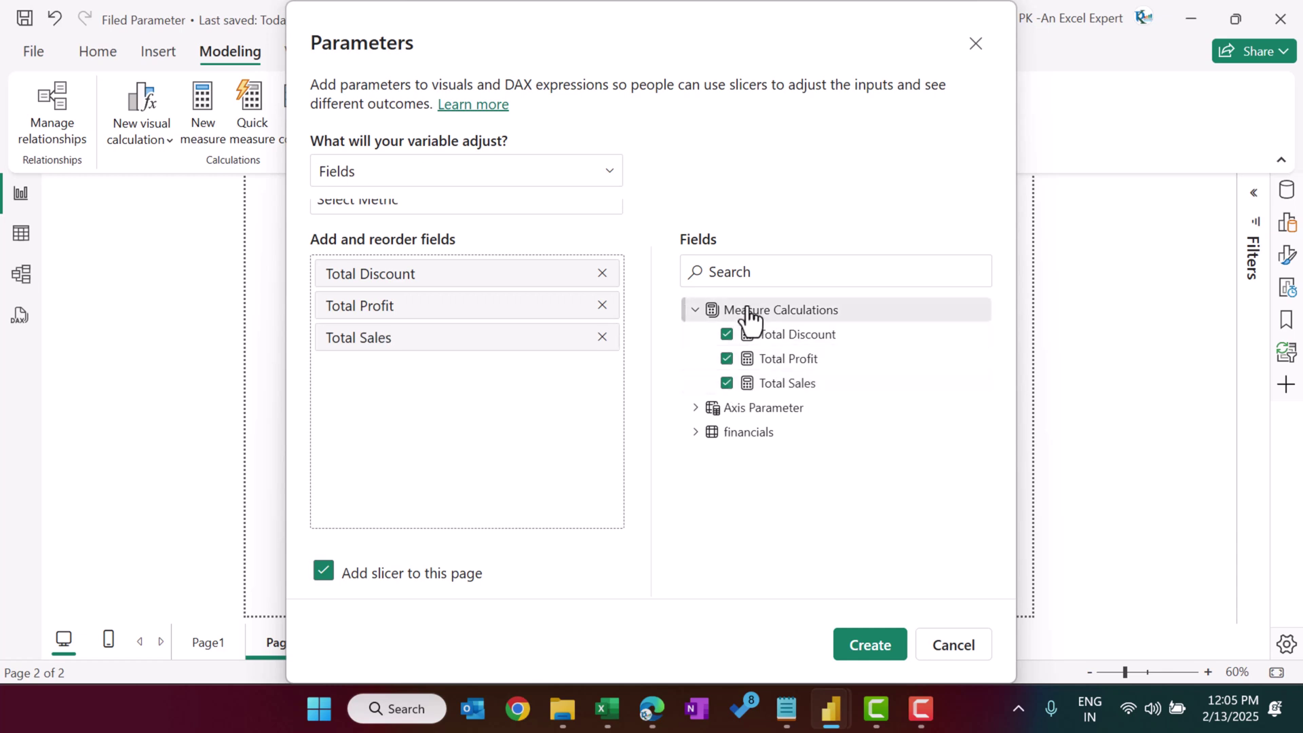
pyautogui.click(887, 641)
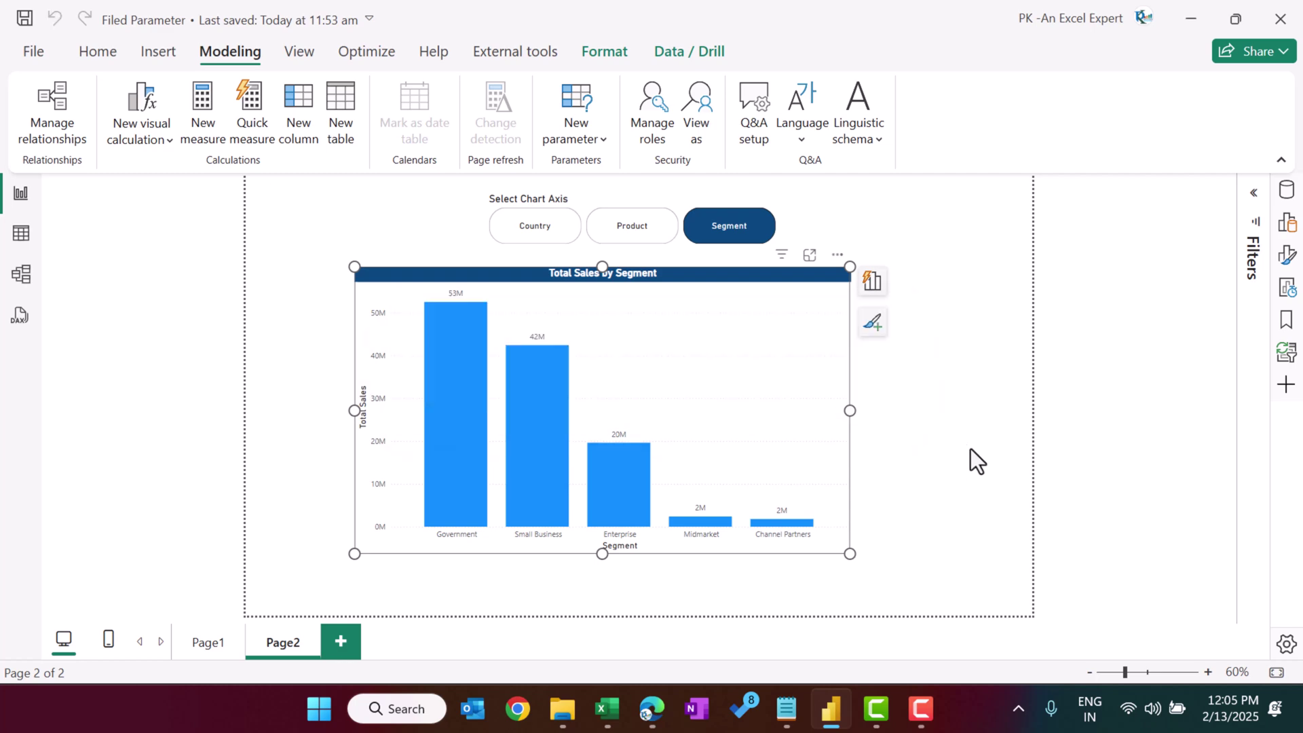
# Delete the Select Metric checkbox slicer from Page2
pyautogui.click(449, 213)
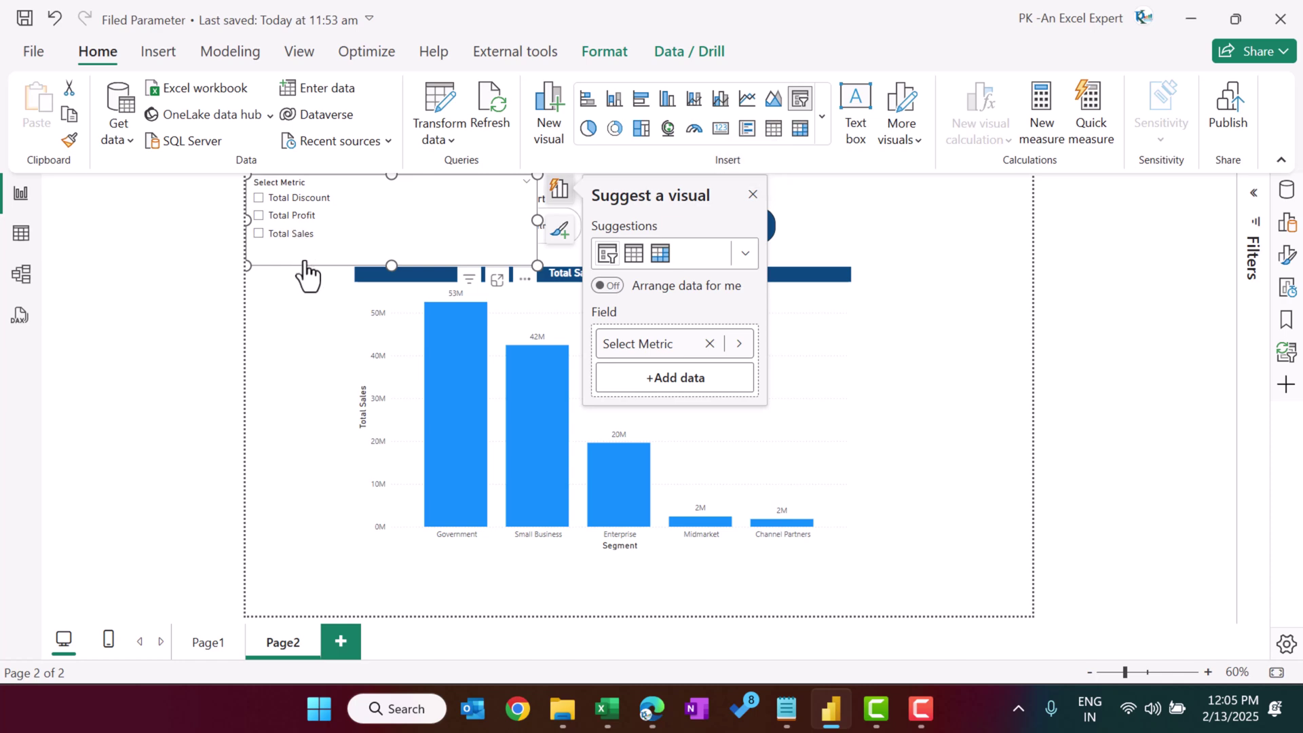
pyautogui.press('Delete')
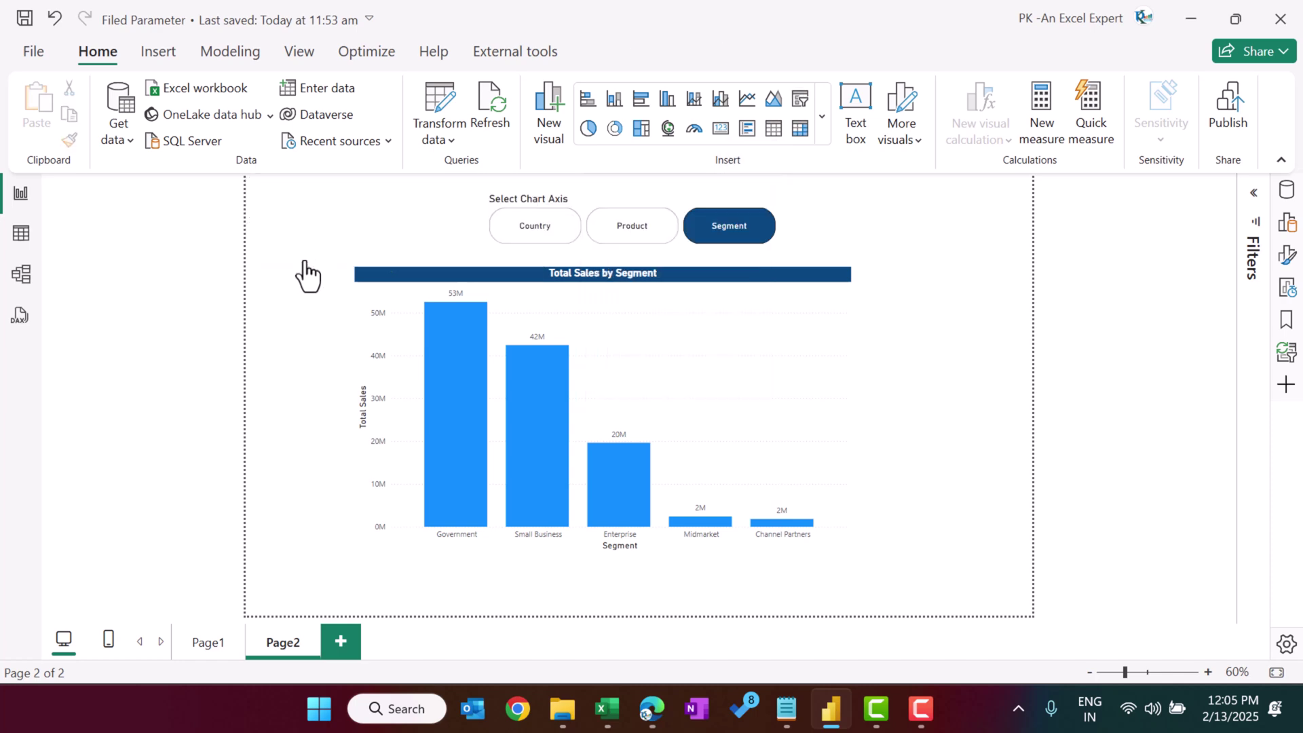
# Replace the Select Chart Axis field with the Select Metric parameter in the button slicer on Page2
pyautogui.click(674, 201)
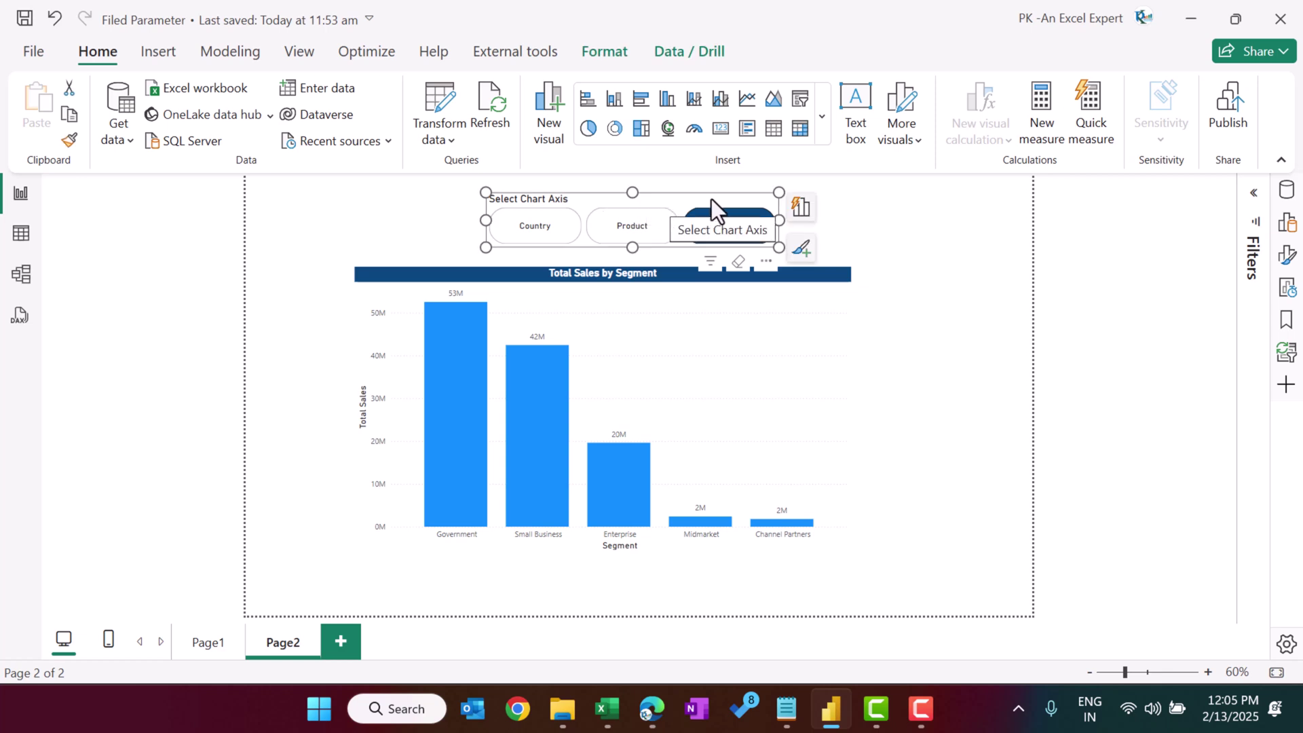
pyautogui.click(1286, 256)
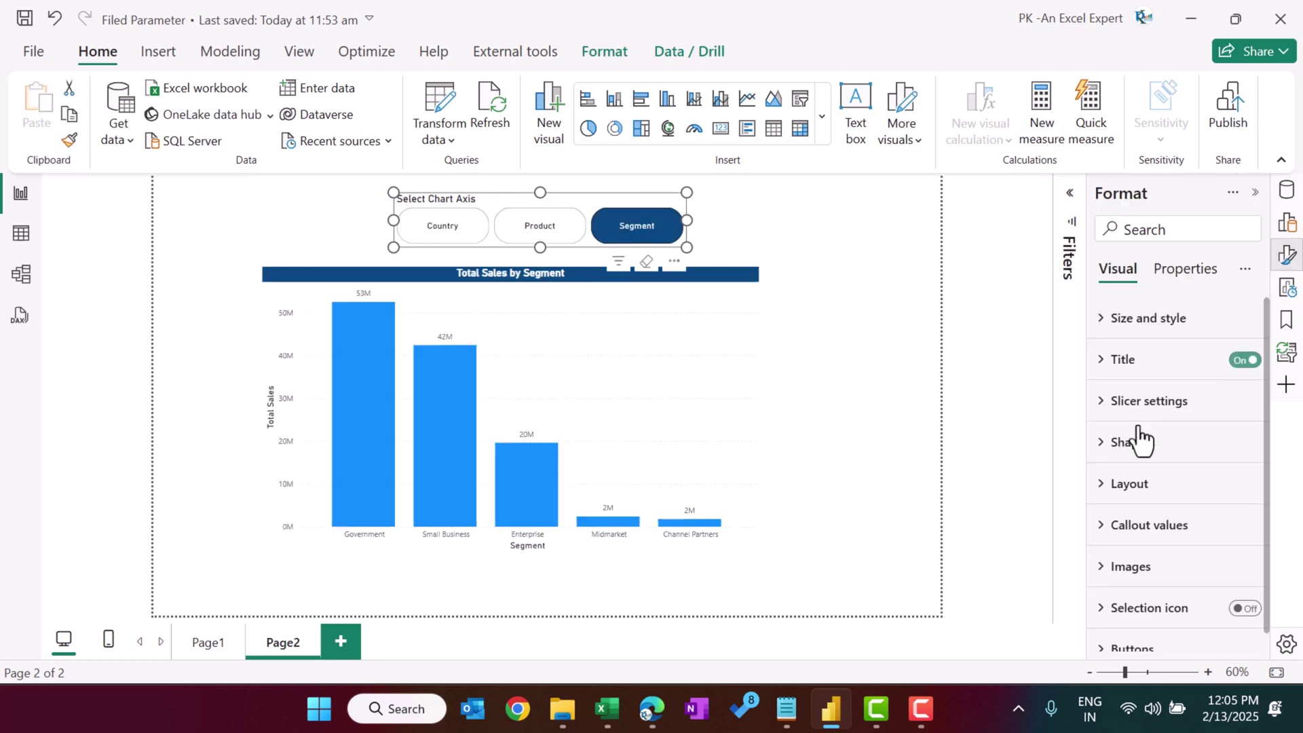
pyautogui.click(1289, 231)
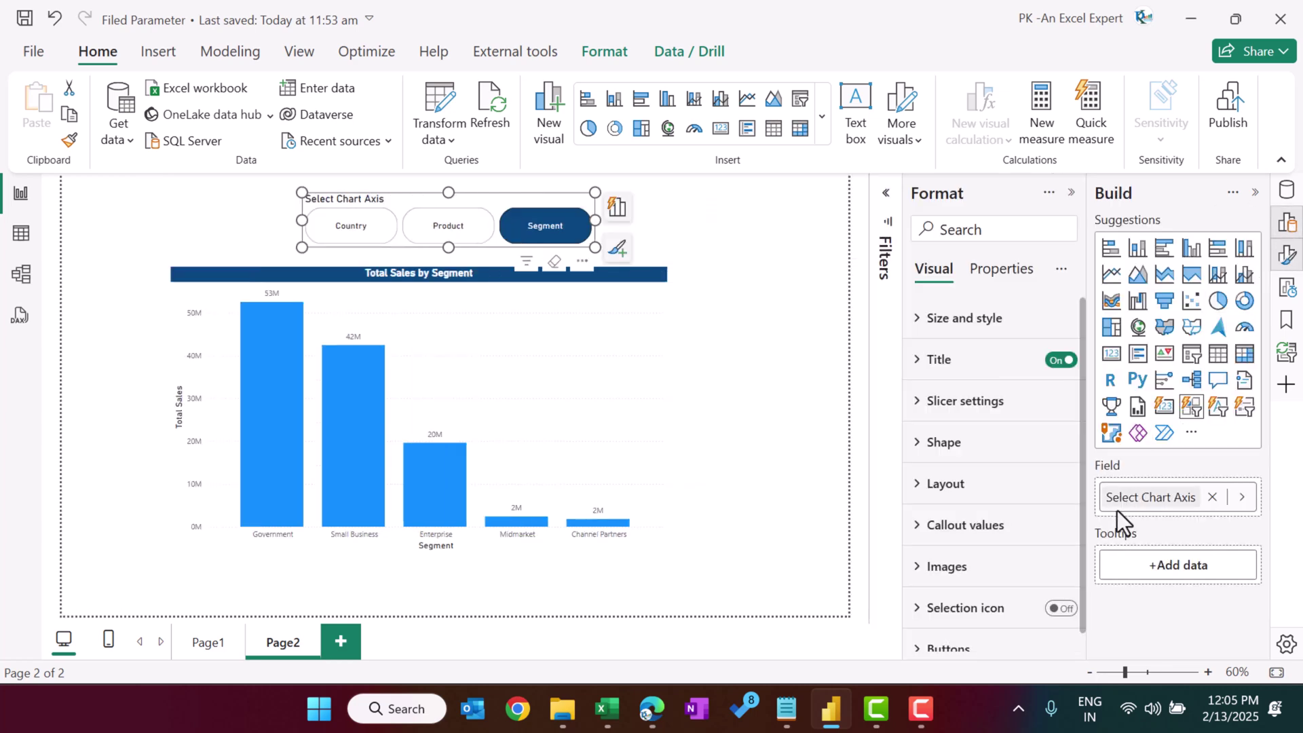
pyautogui.click(1213, 499)
pyautogui.click(1175, 500)
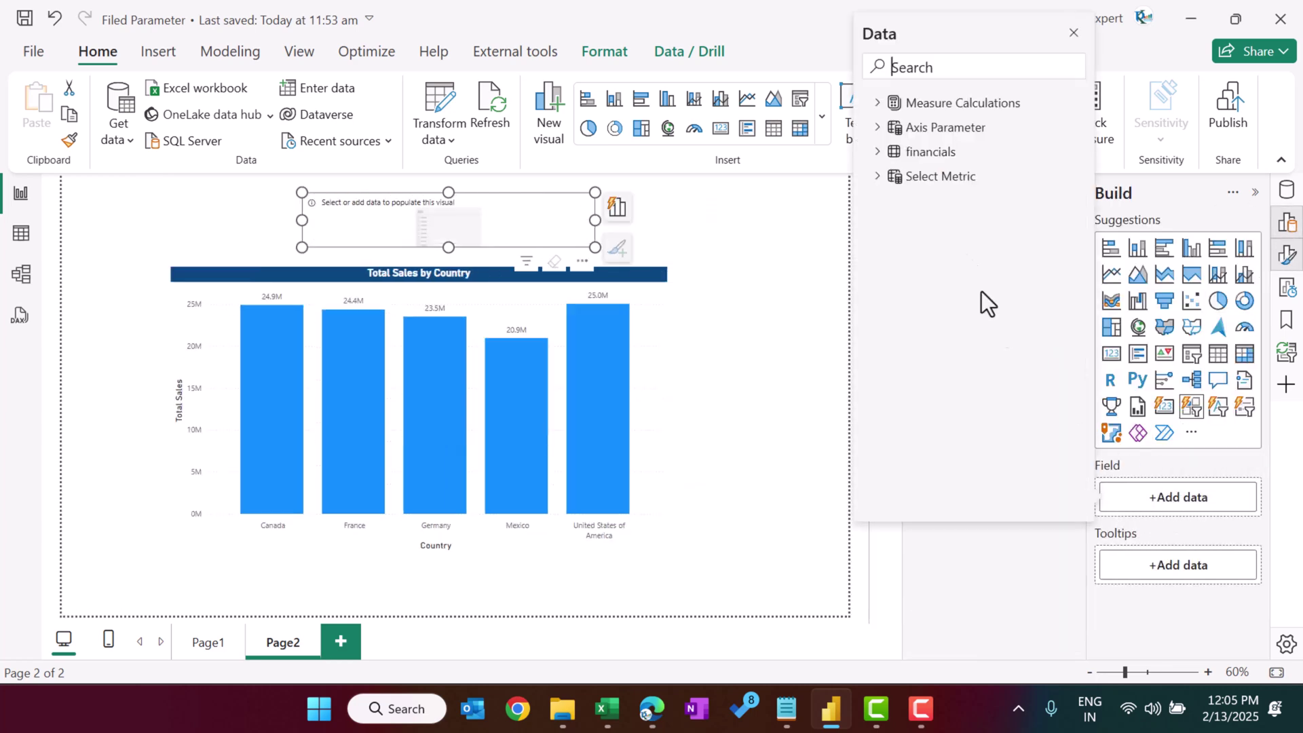
pyautogui.click(876, 178)
pyautogui.click(908, 201)
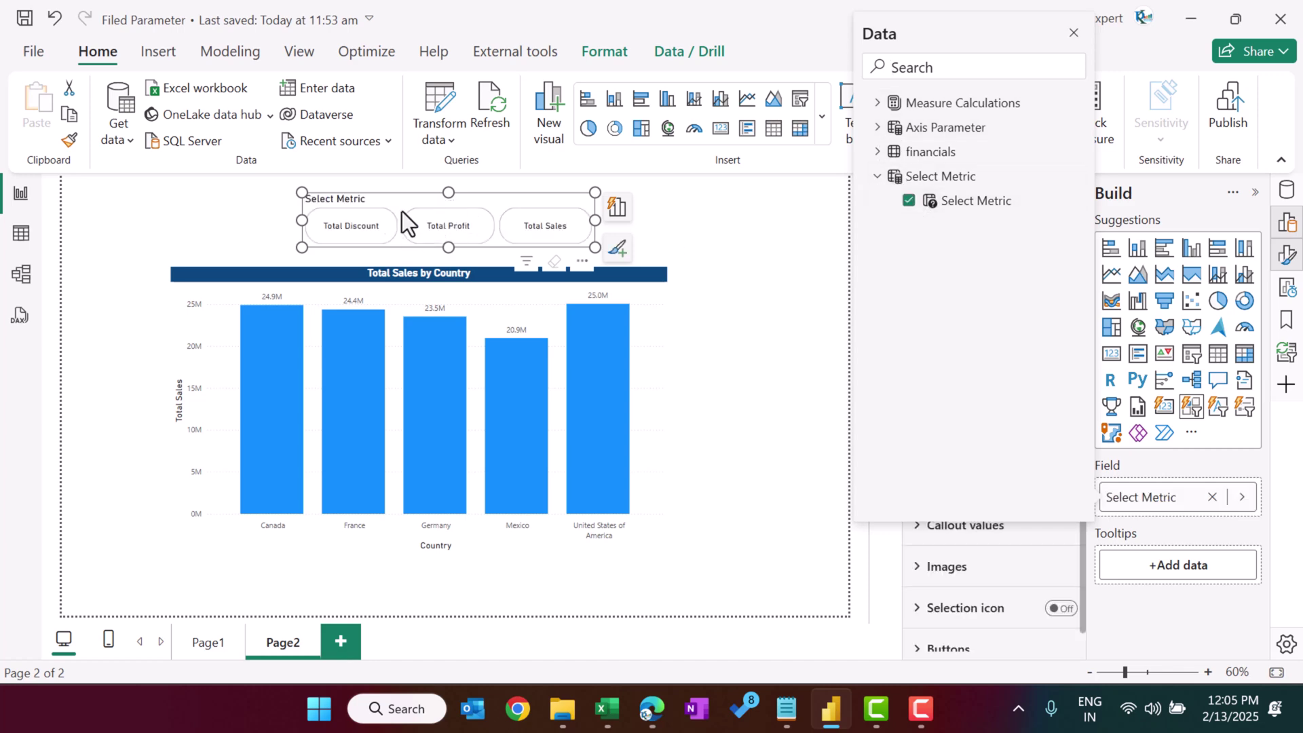
pyautogui.press('Escape')
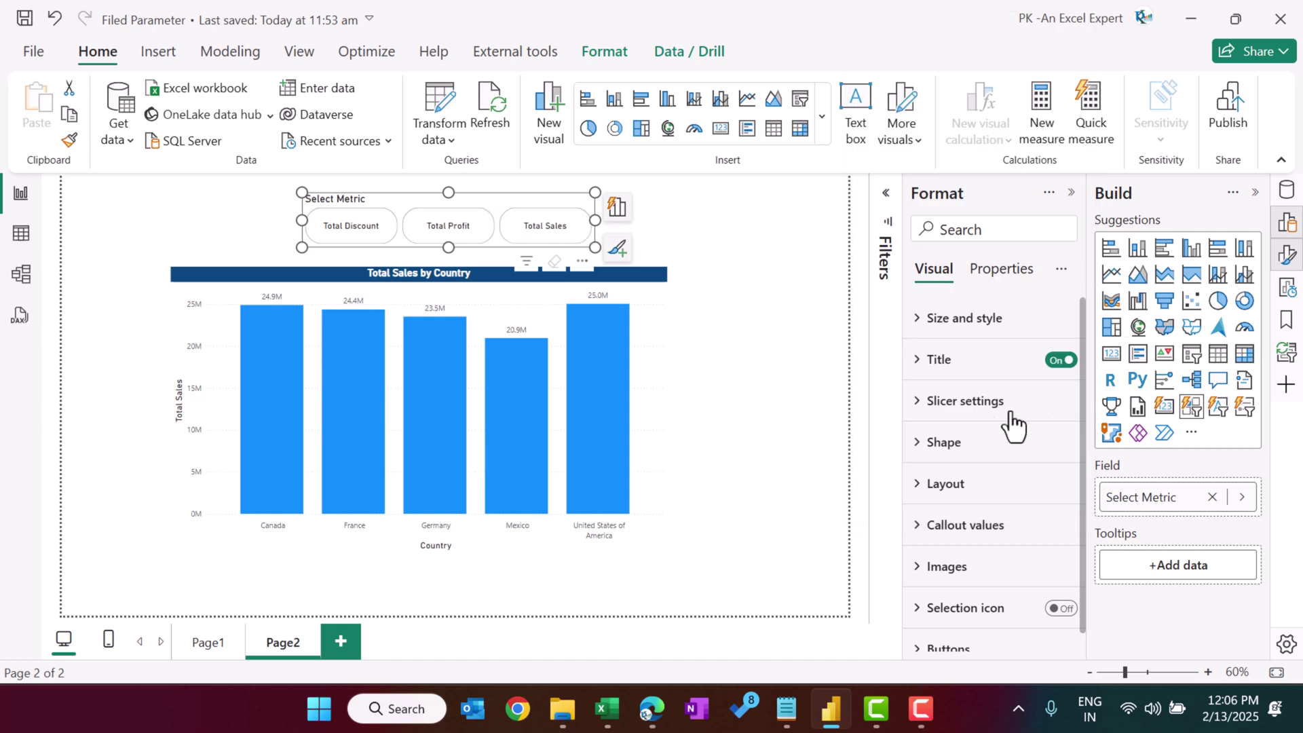
# Turn on Force selection for the Select Metric slicer on Page2 and the Select Chart Axis slicer on Page1
pyautogui.click(982, 400)
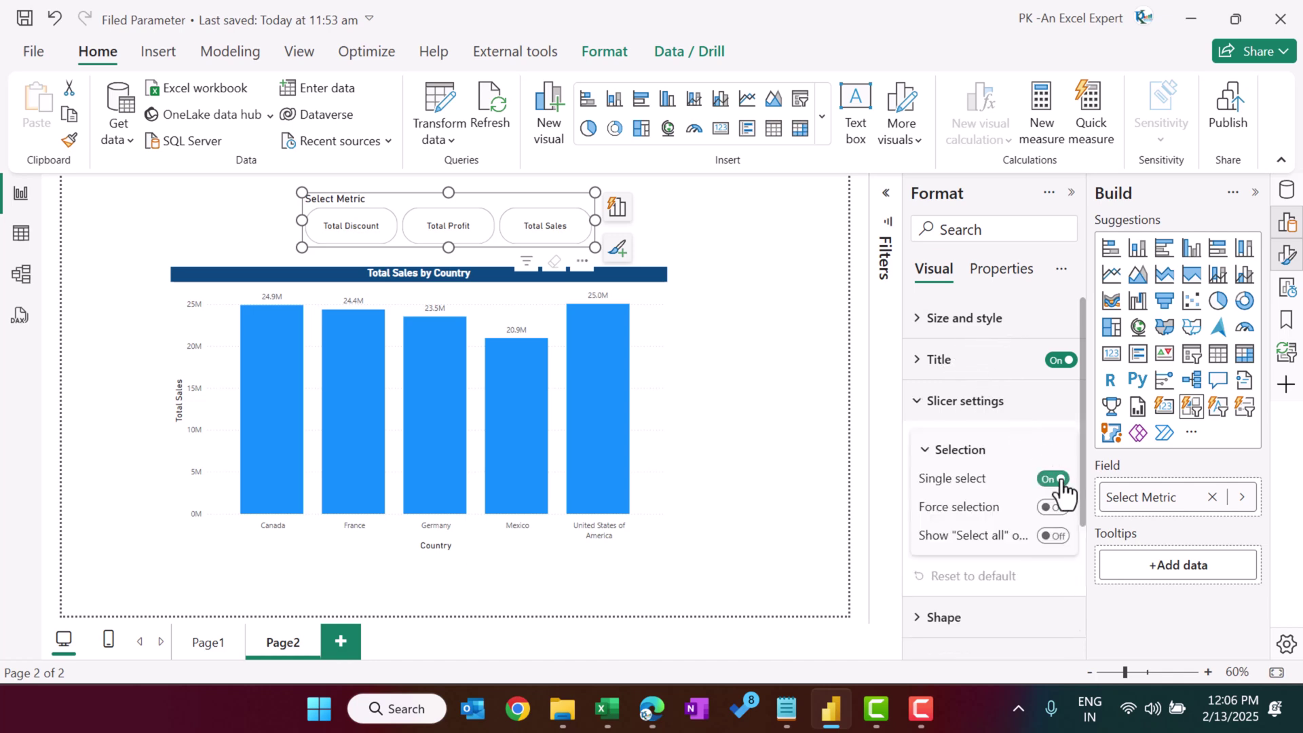
pyautogui.click(1054, 508)
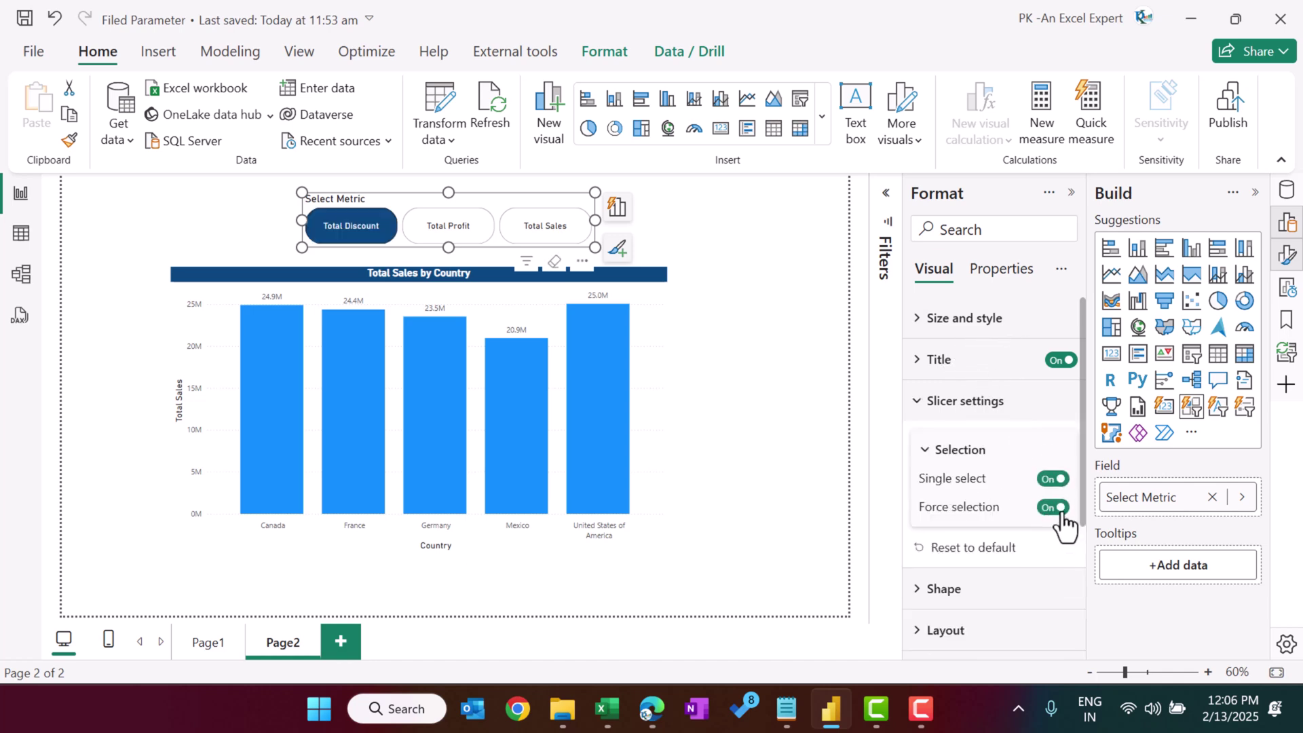
pyautogui.click(197, 643)
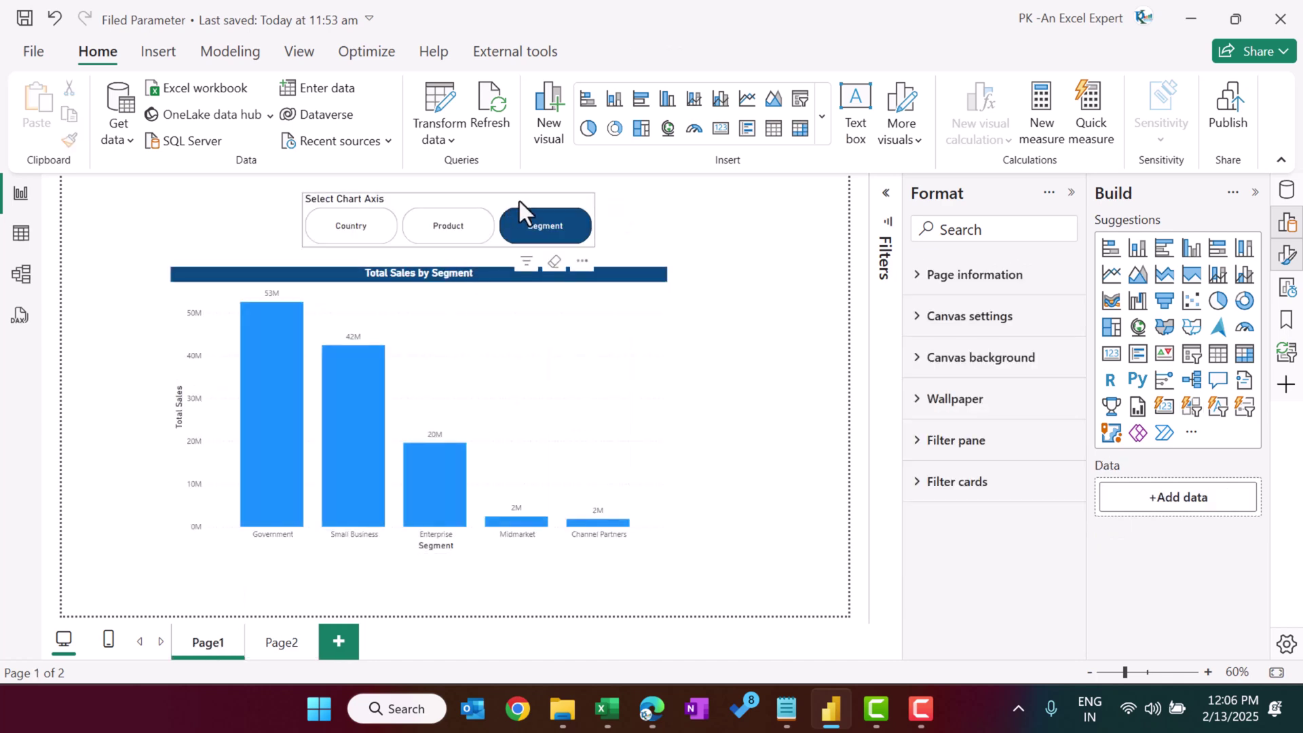
pyautogui.click(519, 200)
pyautogui.click(1055, 510)
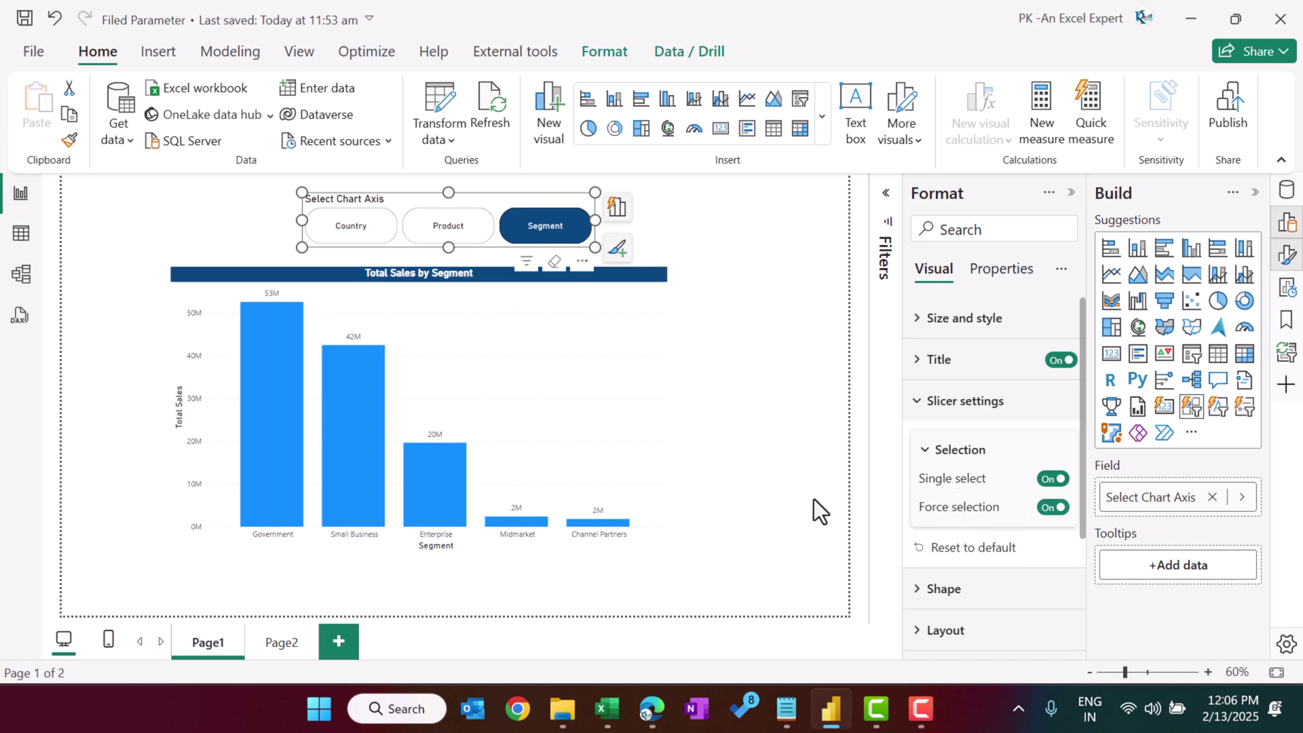
# Replace the Axis Parameter with the financials Country field on the X-axis of the Page2 column chart
pyautogui.click(479, 275)
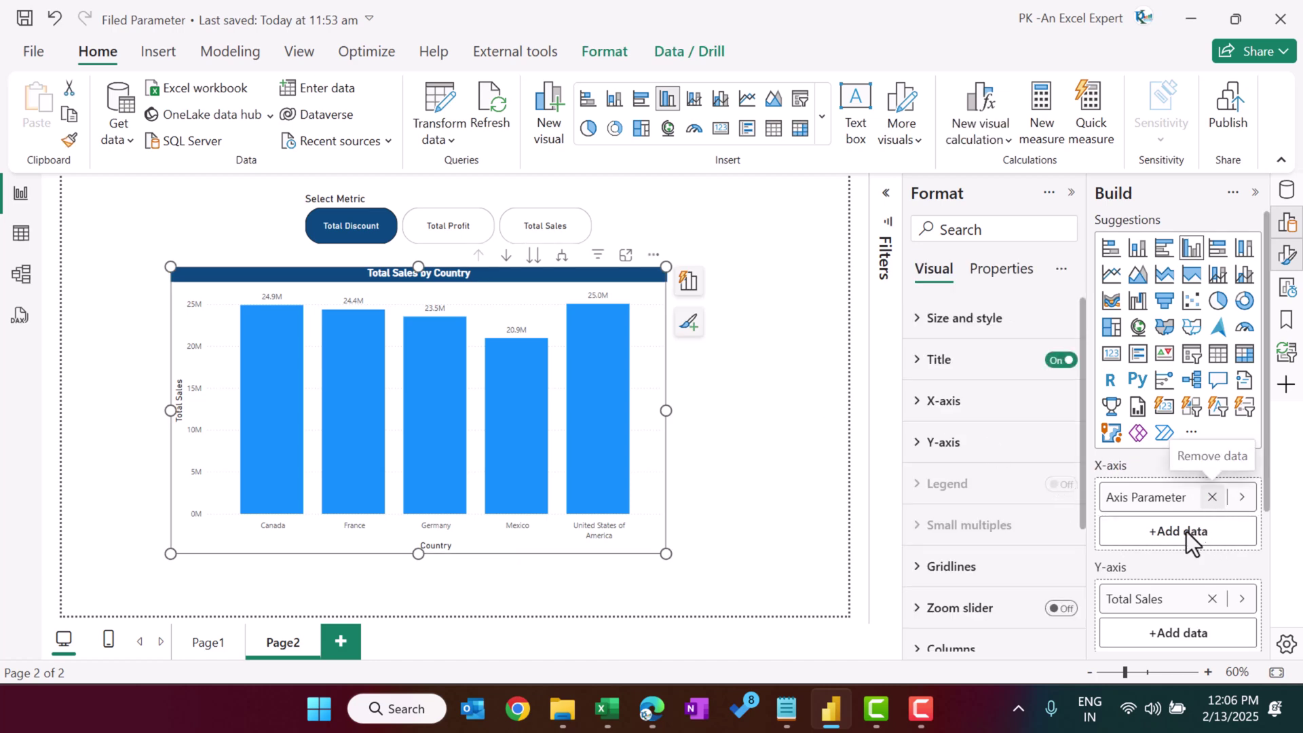
pyautogui.click(1212, 497)
pyautogui.click(1175, 498)
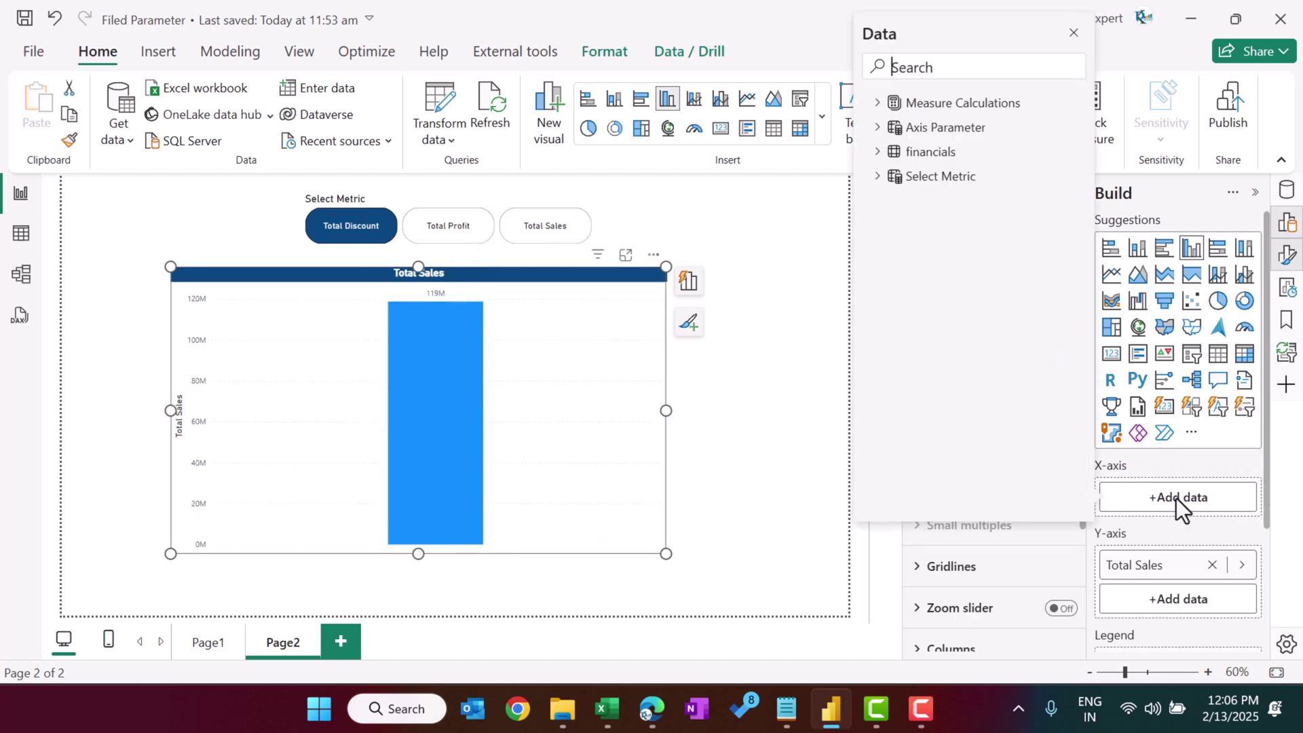
pyautogui.click(877, 152)
pyautogui.click(908, 224)
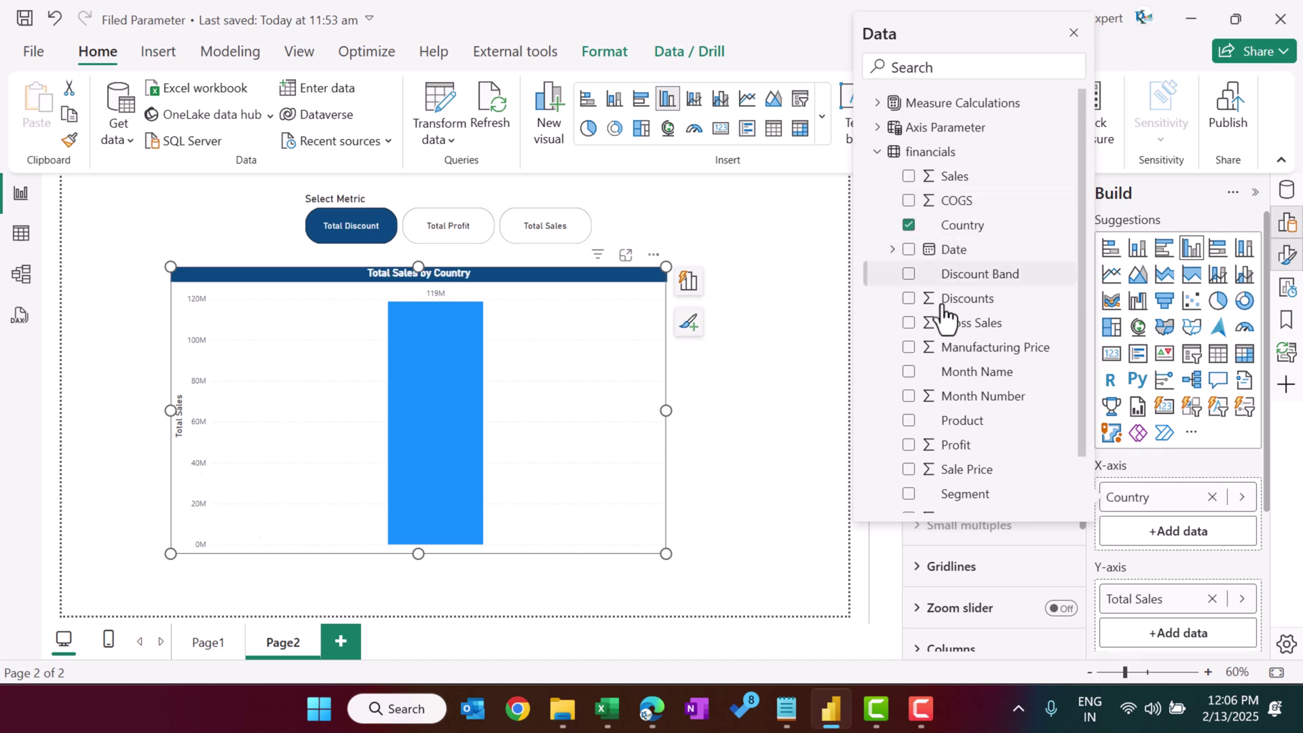
pyautogui.click(547, 293)
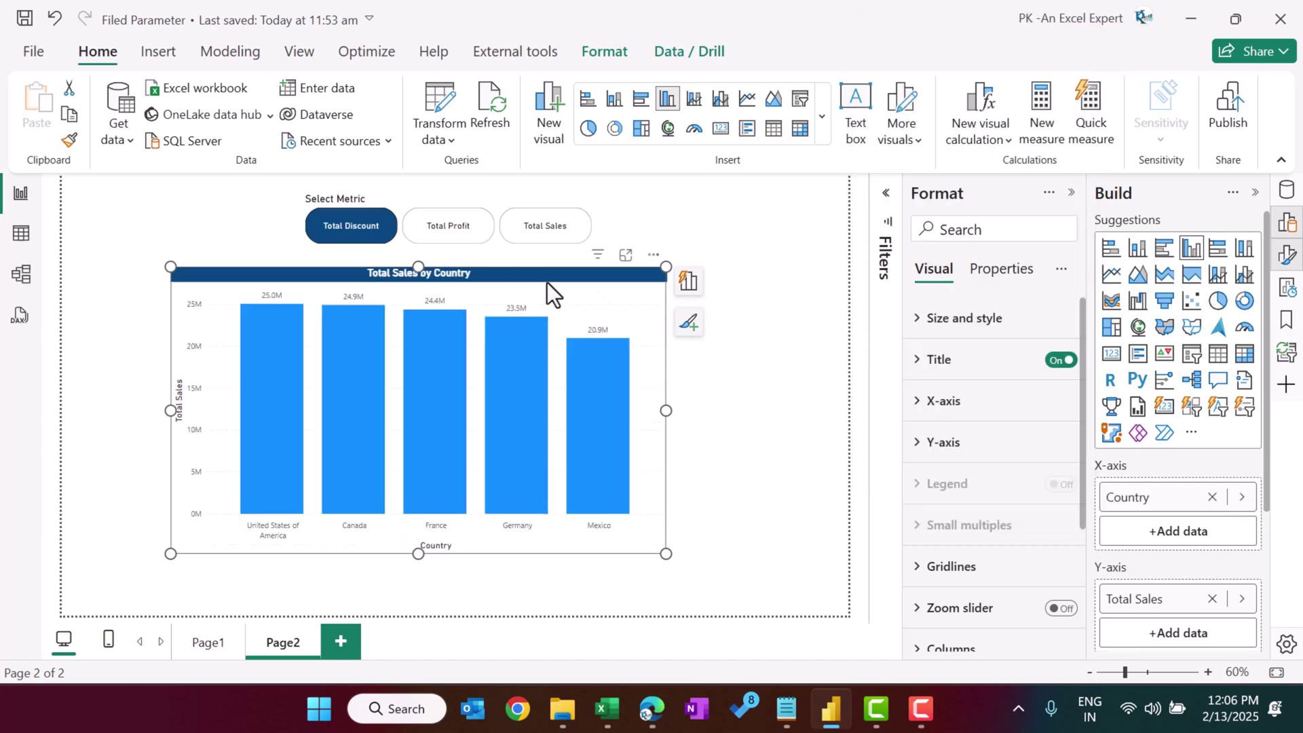
# Replace Total Sales with the Select Metric parameter on the Y-axis of the Page2 column chart
pyautogui.click(1212, 599)
pyautogui.click(1178, 600)
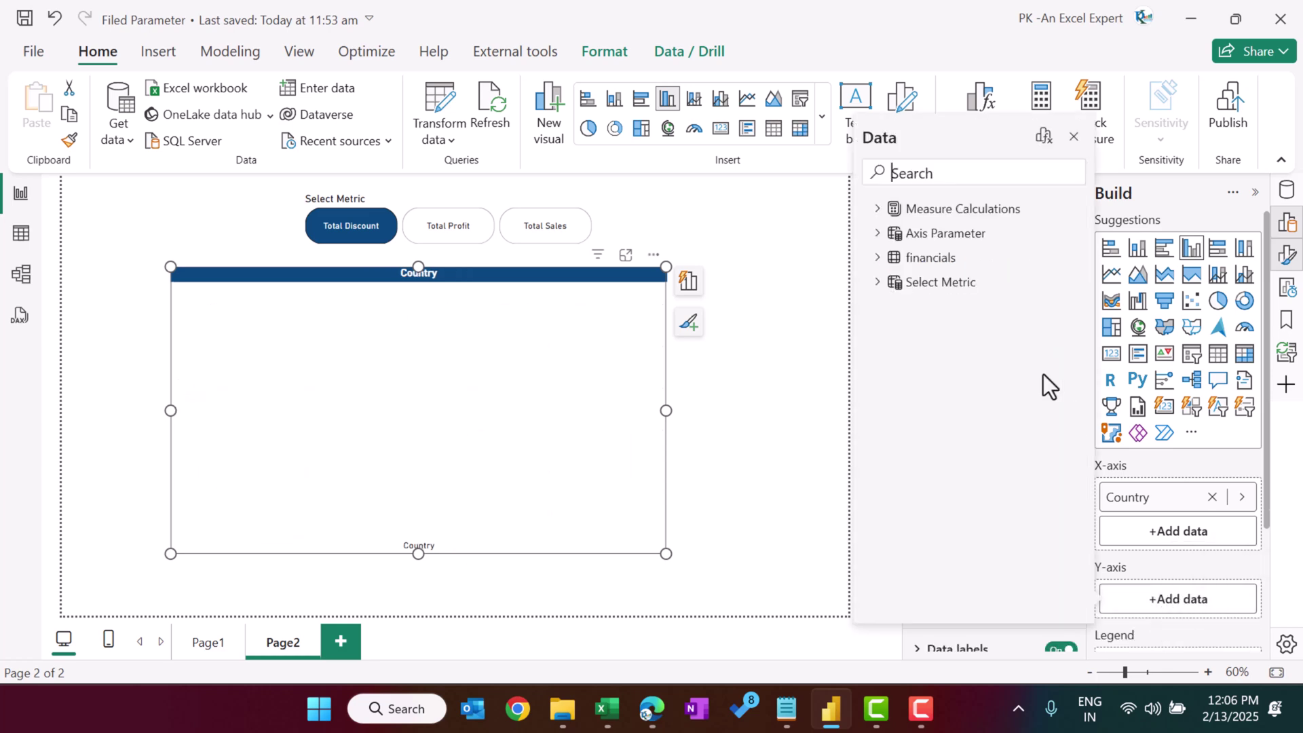
pyautogui.click(877, 283)
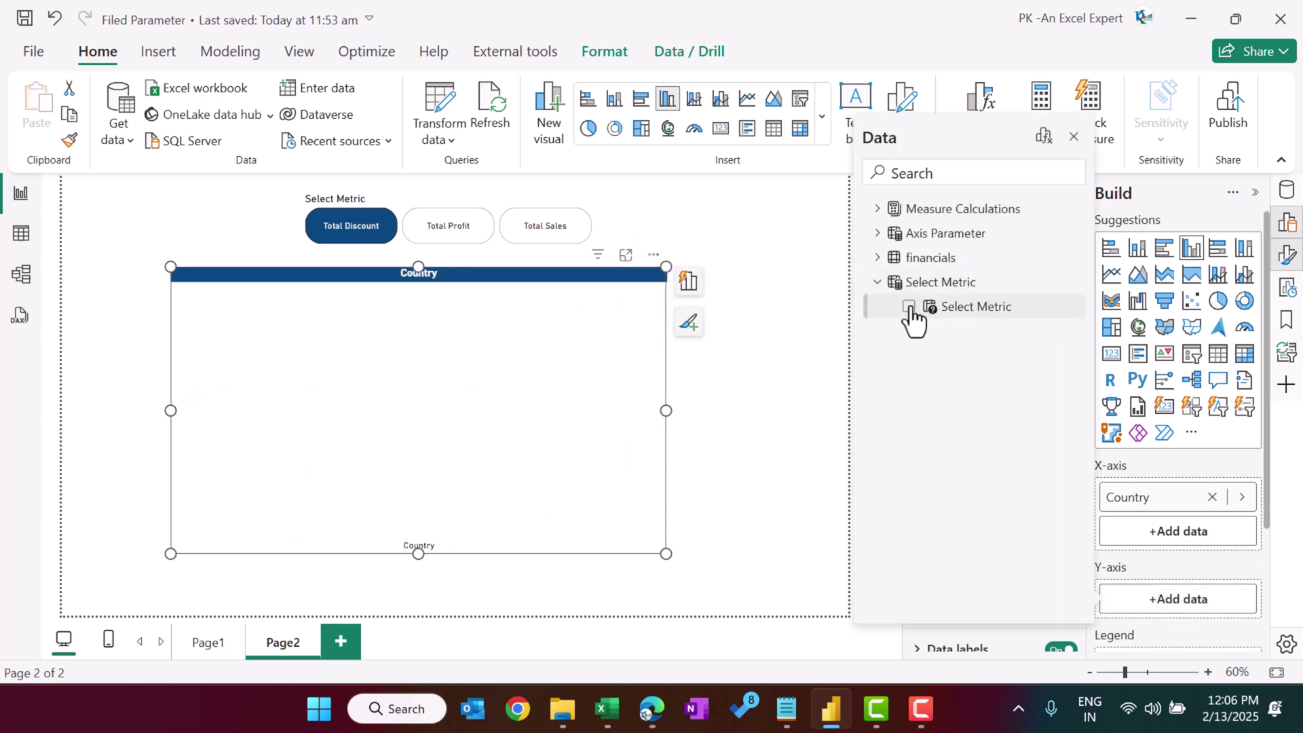
pyautogui.click(909, 307)
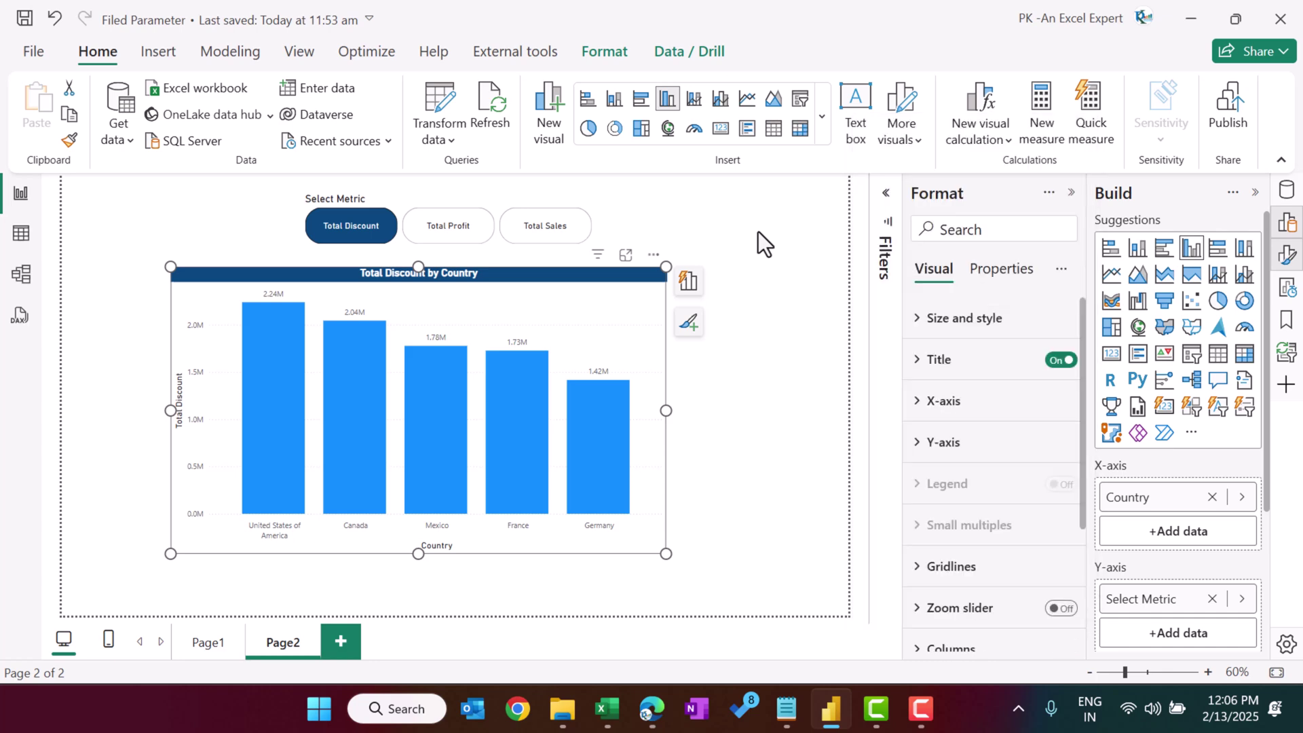
pyautogui.click(677, 182)
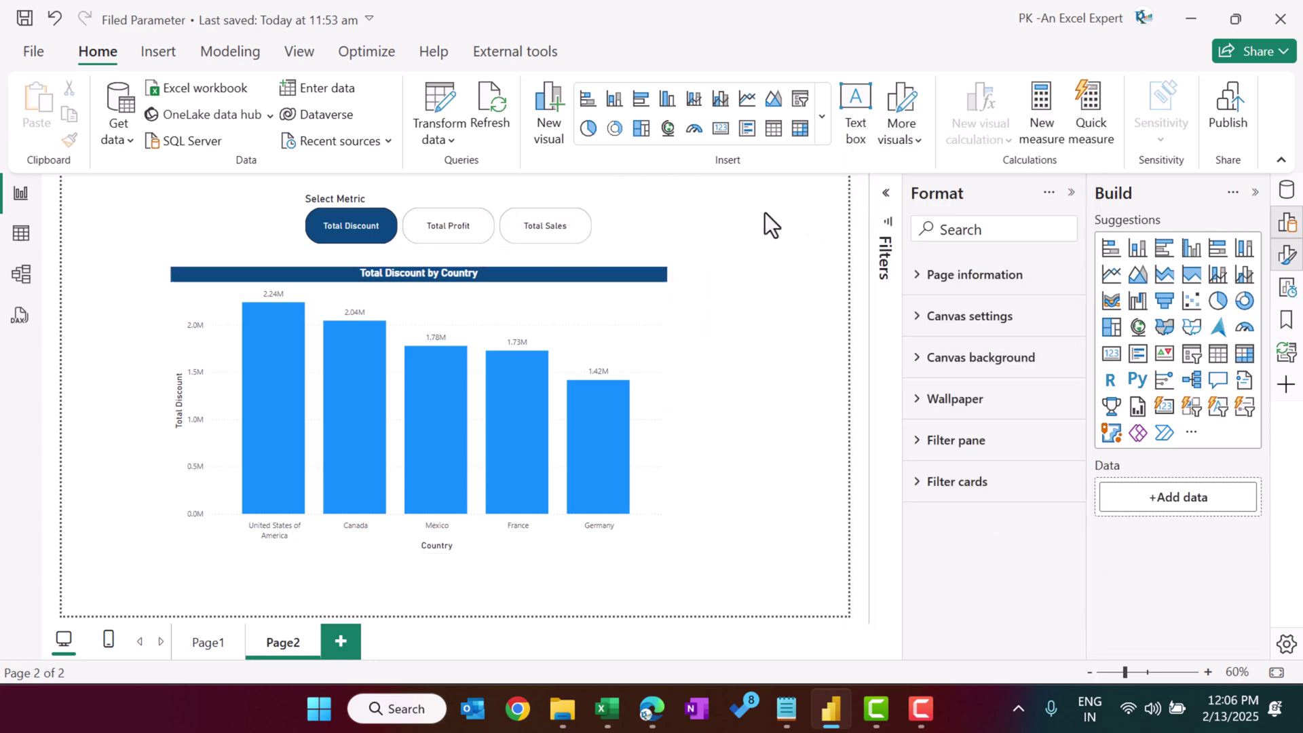
# Test the Select Metric slicer by switching between Total Profit, Total Sales and Total Discount, ending on Total Sales
pyautogui.click(473, 234)
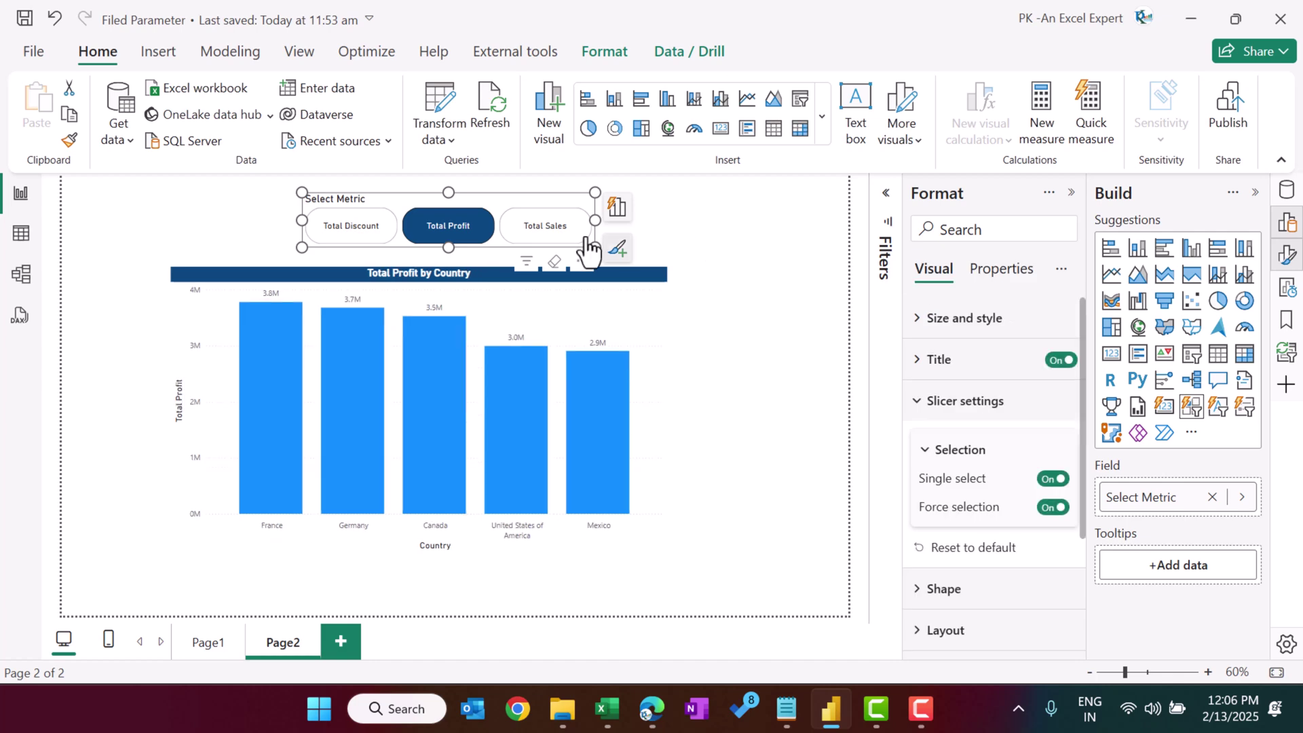
pyautogui.click(546, 228)
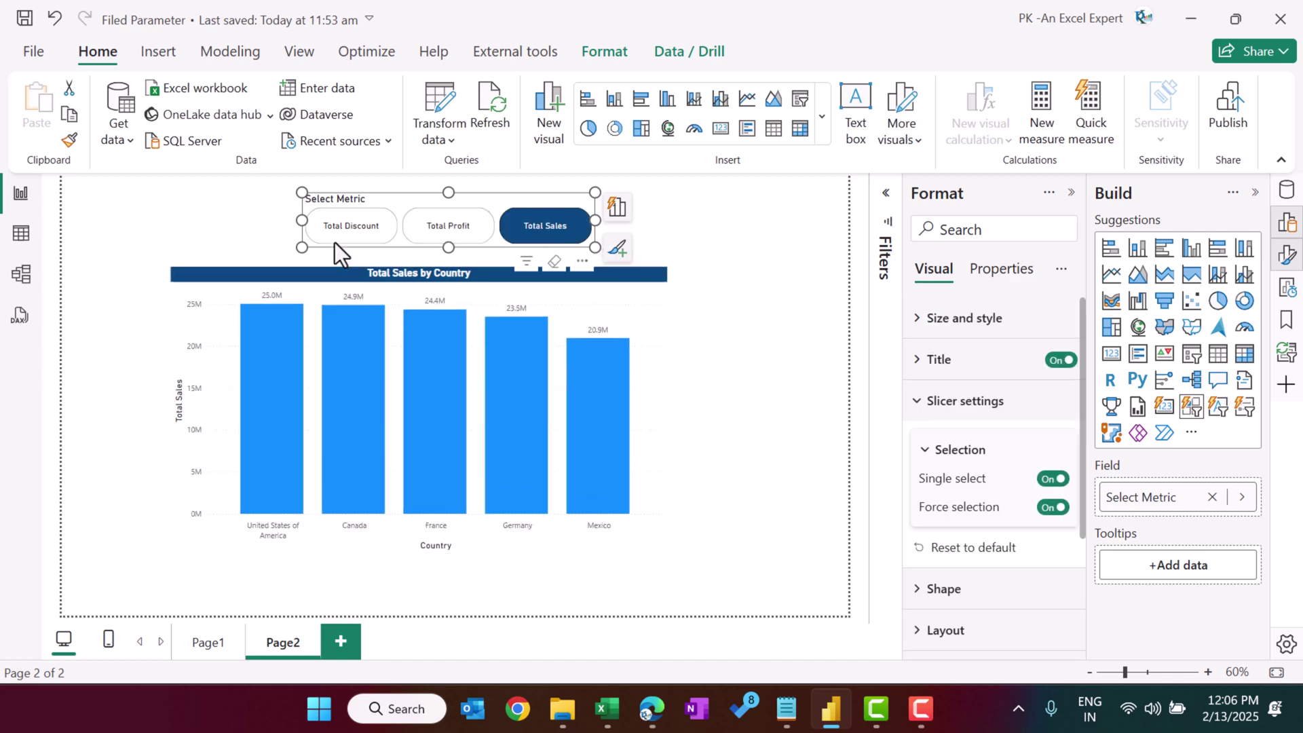
pyautogui.click(383, 235)
pyautogui.click(444, 230)
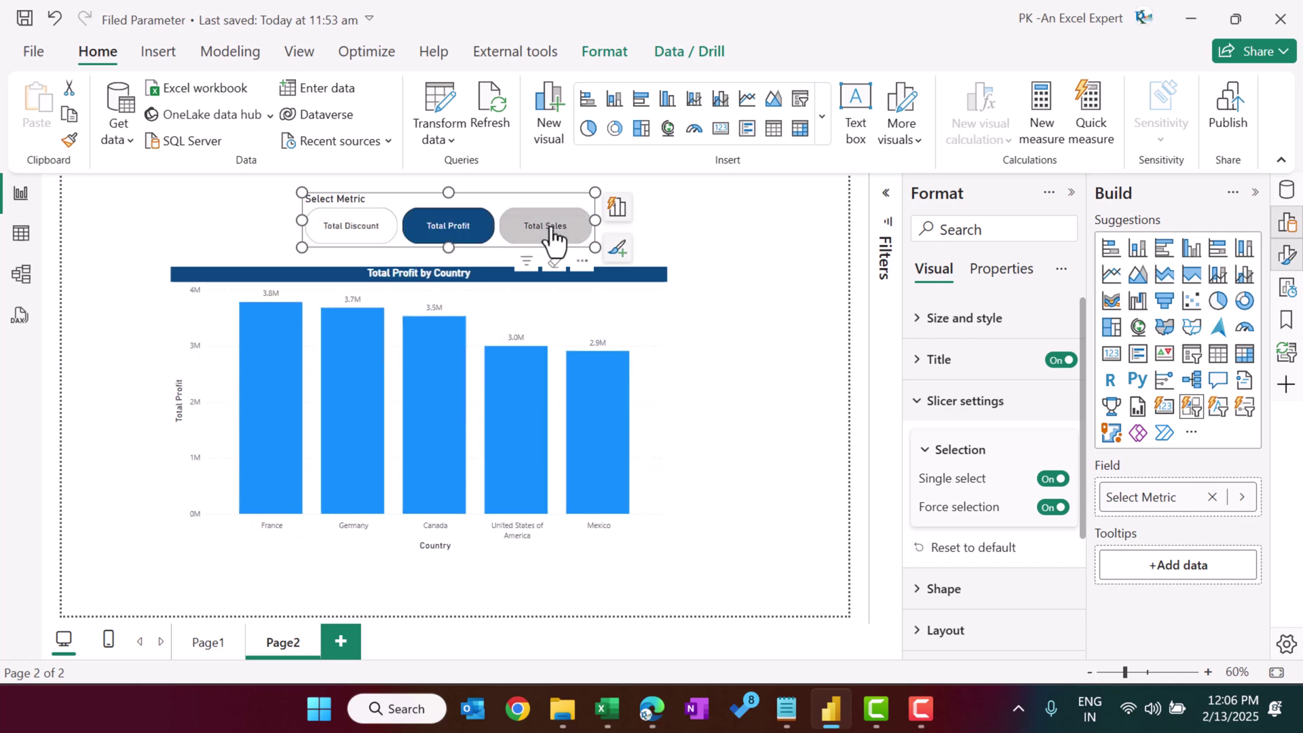
pyautogui.click(543, 234)
# Duplicate Page2 and rename the copy as Page3
pyautogui.rightClick(282, 642)
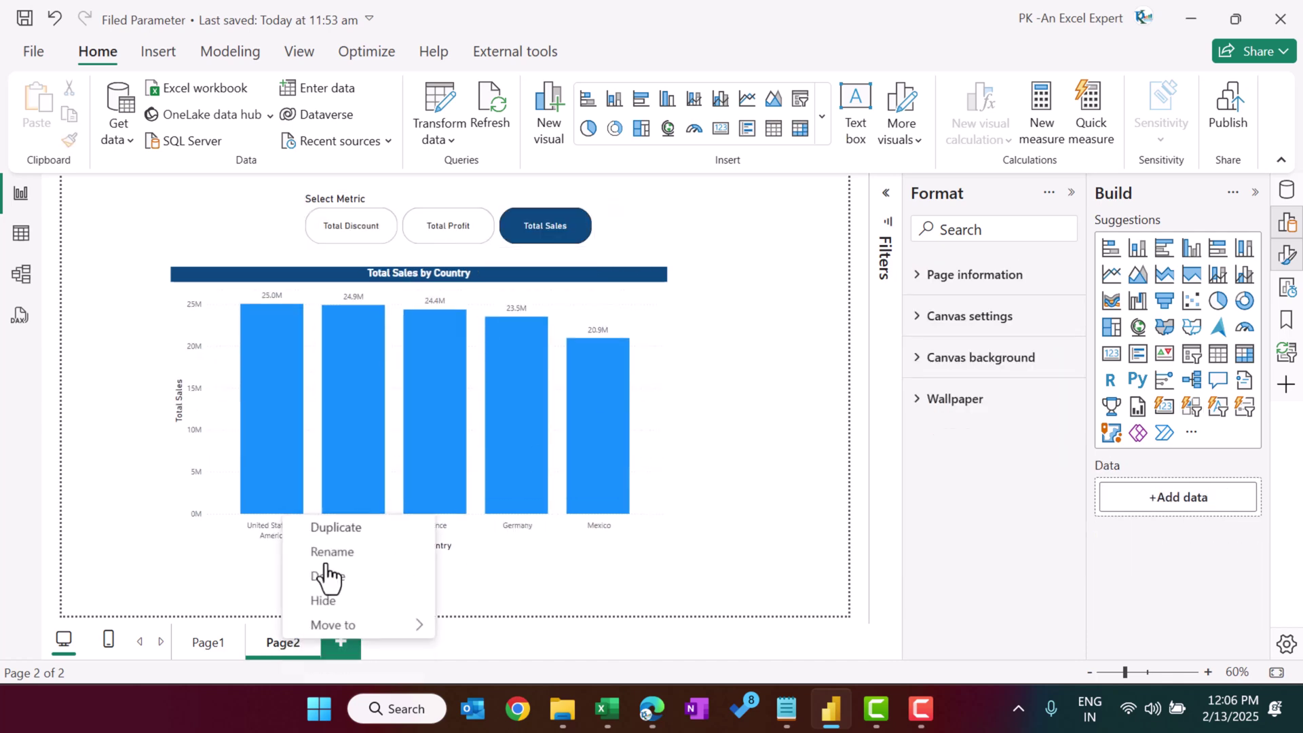
pyautogui.click(337, 532)
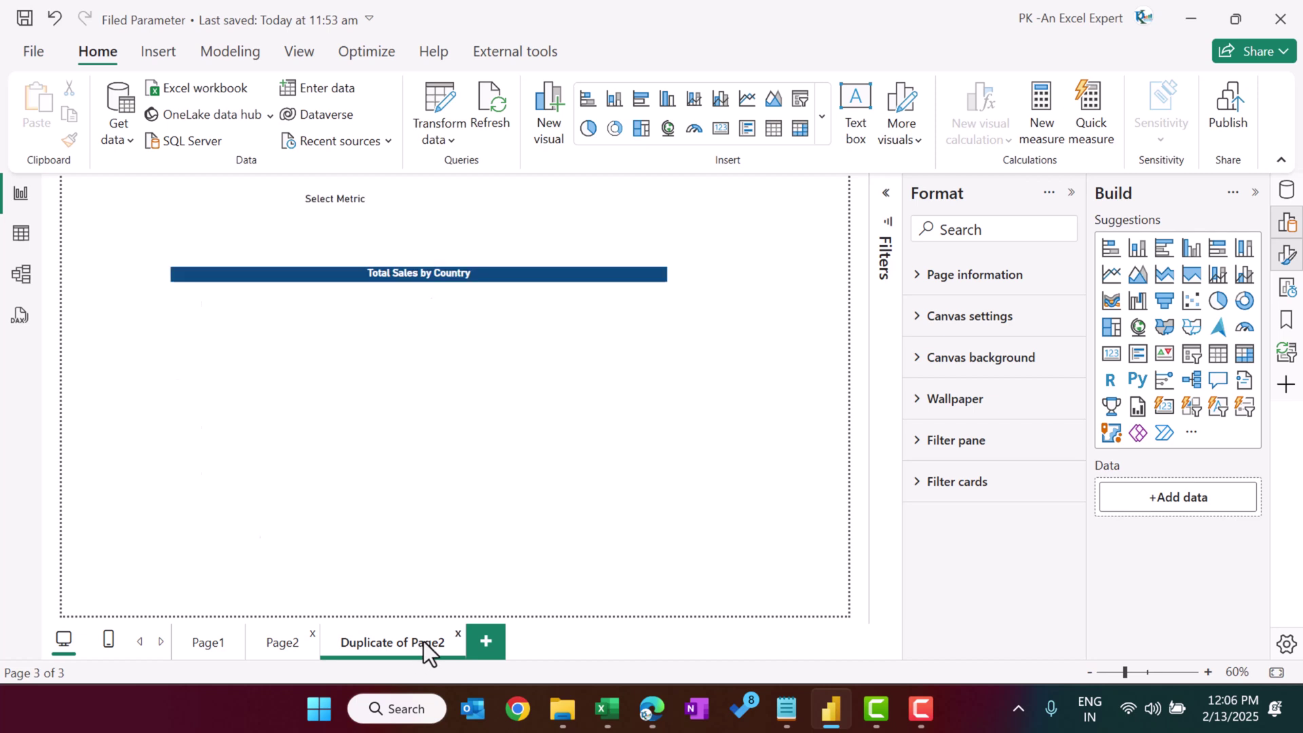
pyautogui.doubleClick(422, 645)
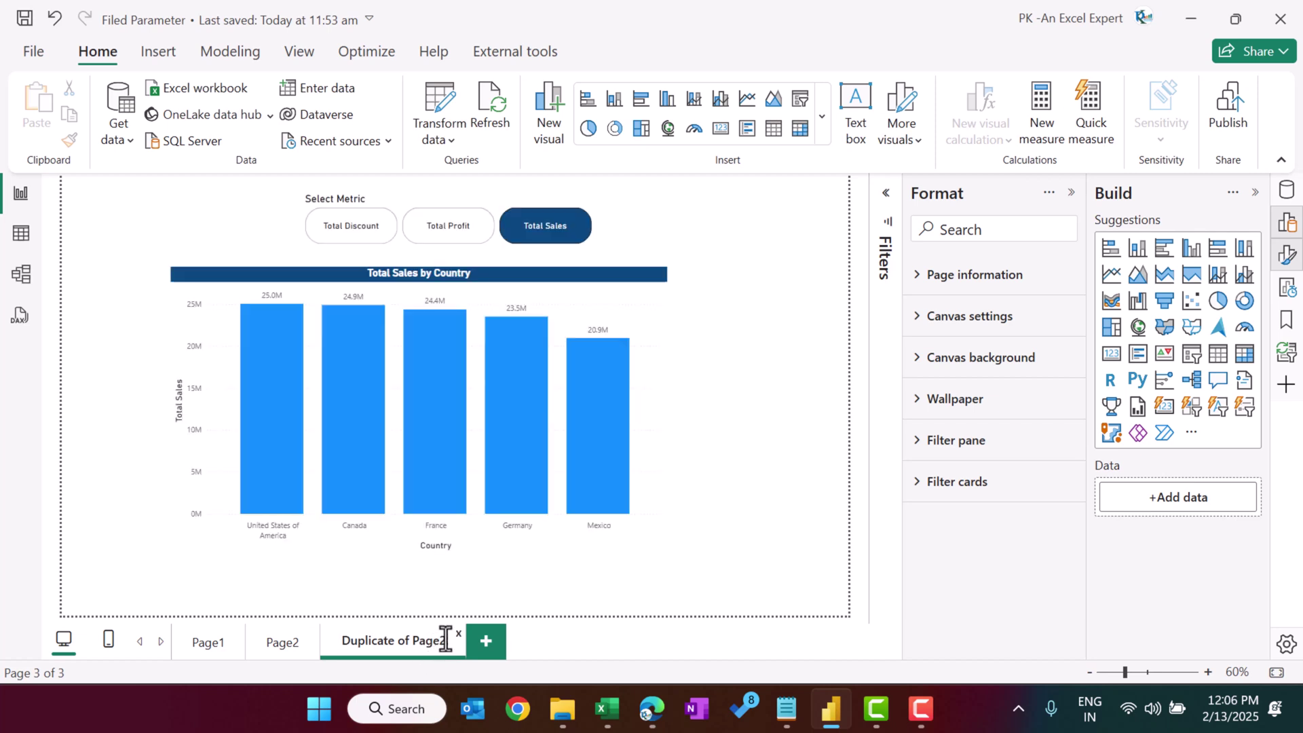
pyautogui.moveTo(445, 638); pyautogui.dragTo(331, 632)
pyautogui.press('Home')
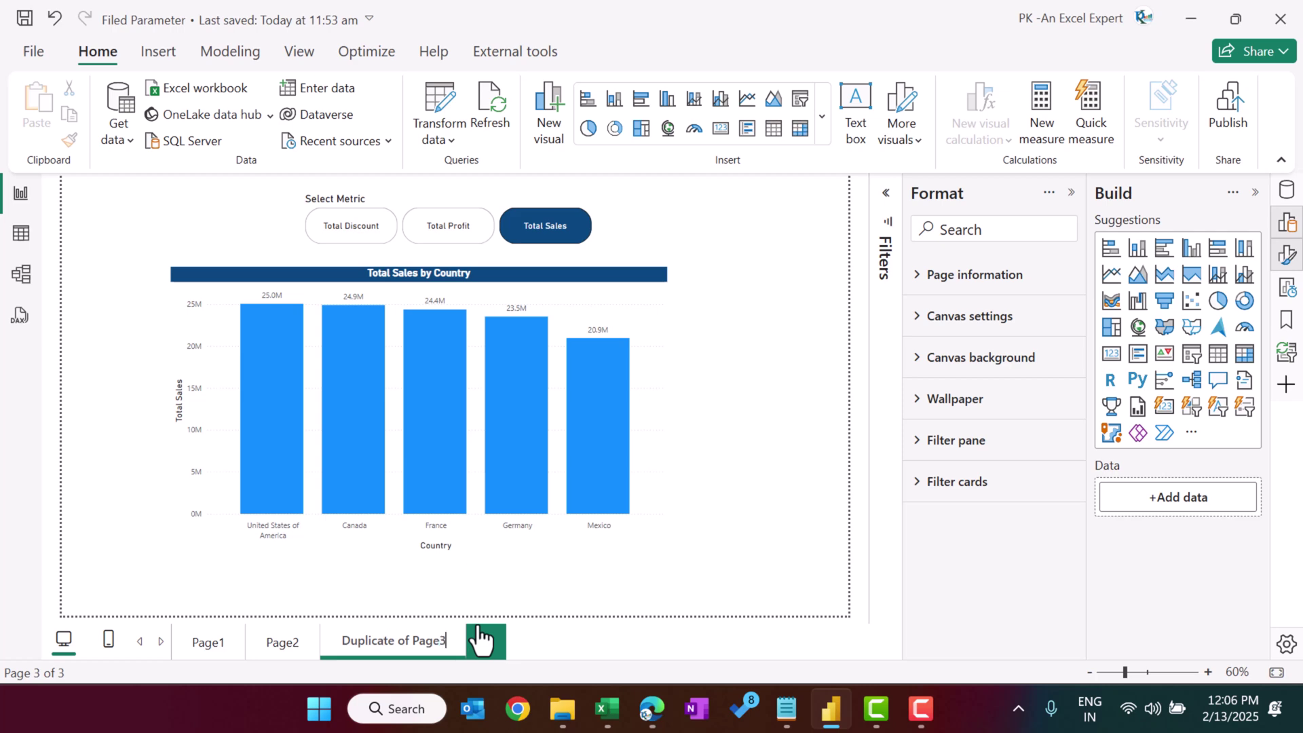
pyautogui.press('BackSpace')
pyautogui.press('BackSpace')
pyautogui.press('BackSpace')
pyautogui.press('BackSpace')
pyautogui.press('BackSpace')
pyautogui.press('BackSpace')
pyautogui.press('BackSpace')
pyautogui.press('BackSpace')
pyautogui.press('BackSpace')
pyautogui.press('BackSpace')
pyautogui.press('BackSpace')
pyautogui.press('BackSpace')
pyautogui.press('BackSpace')
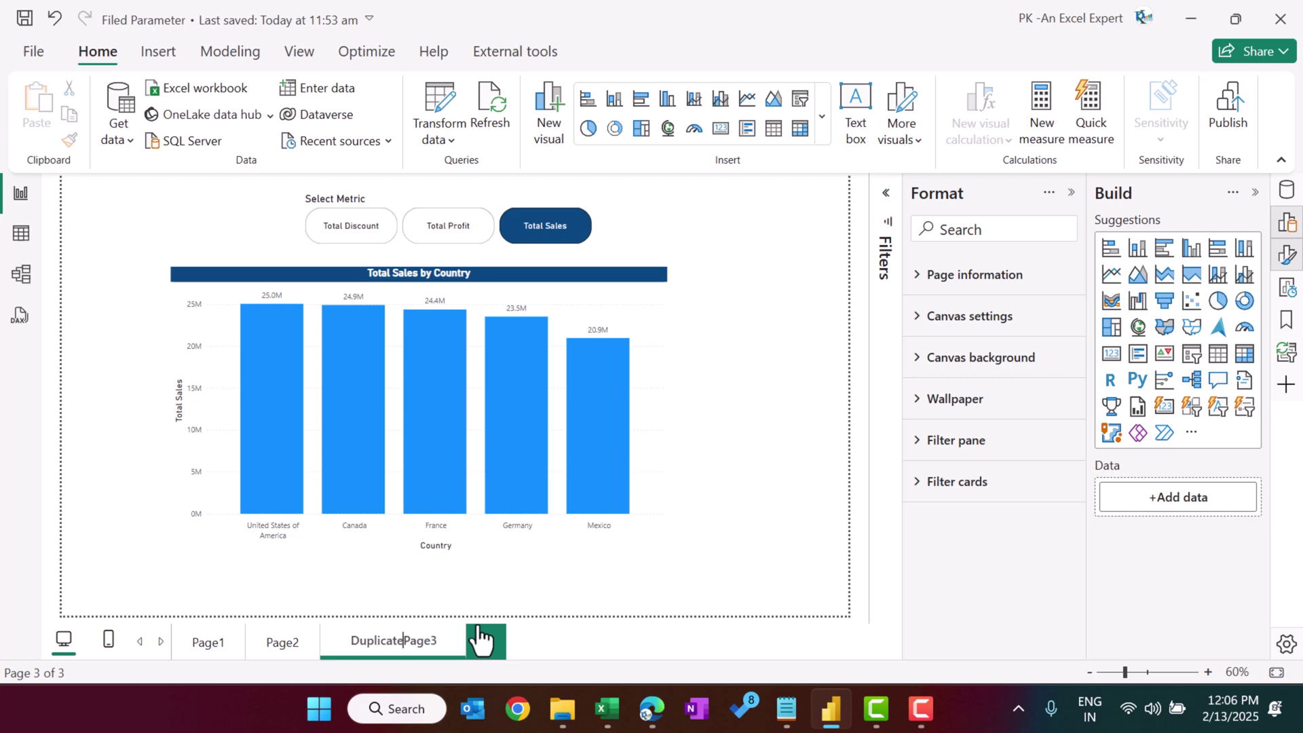
pyautogui.press('Return')
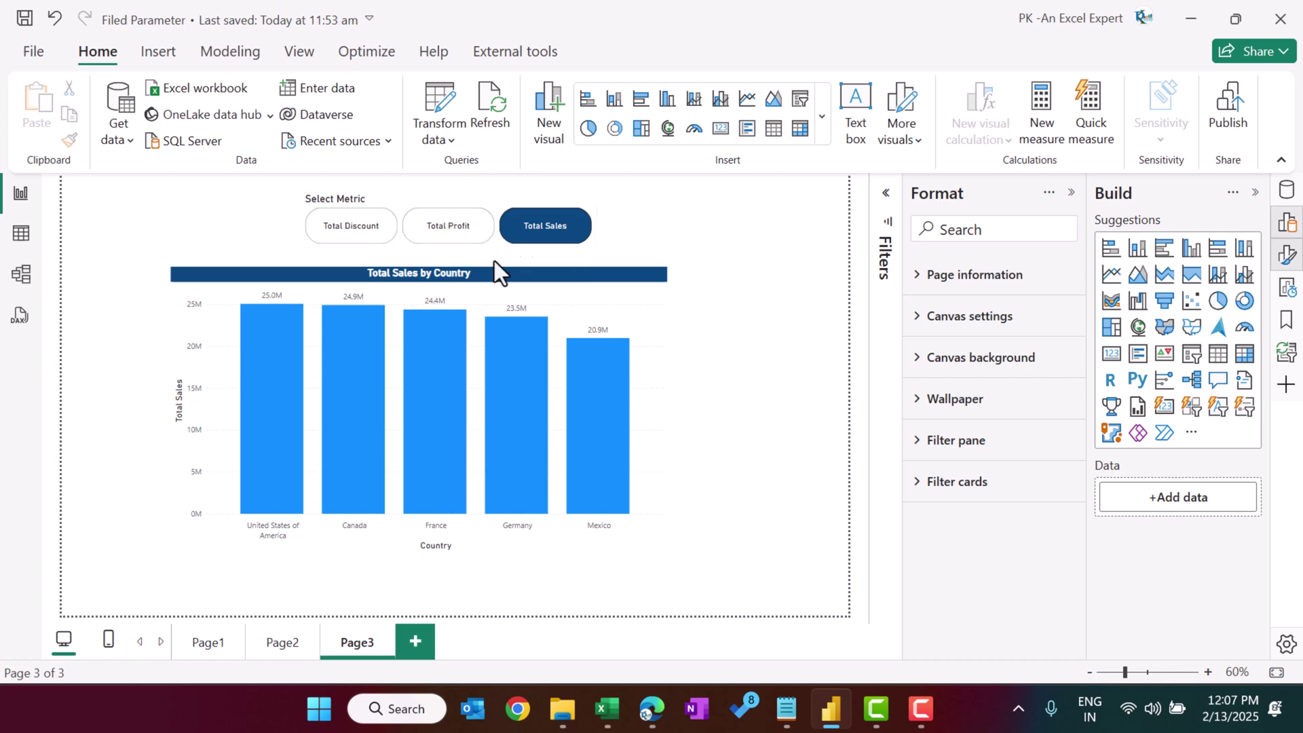
# Replace Country with the Axis Parameter on the X-axis of the Page3 column chart
pyautogui.click(589, 303)
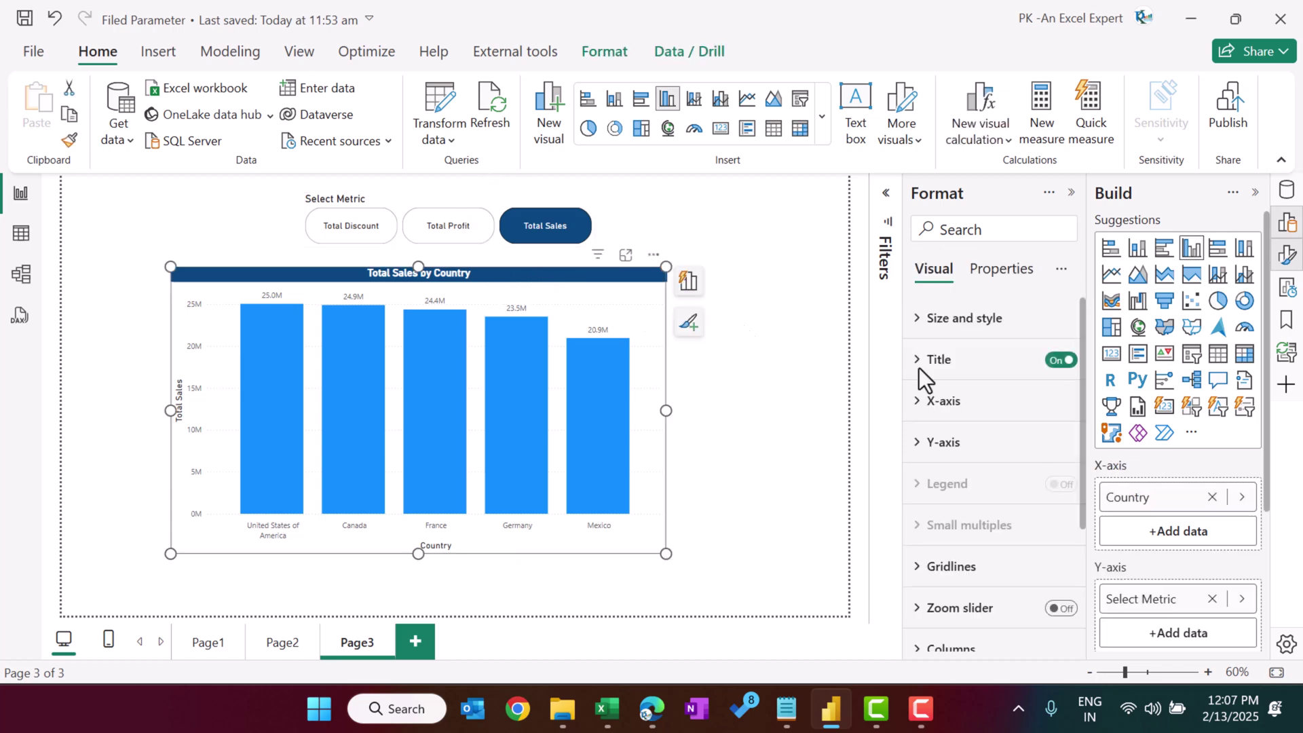
pyautogui.click(1211, 497)
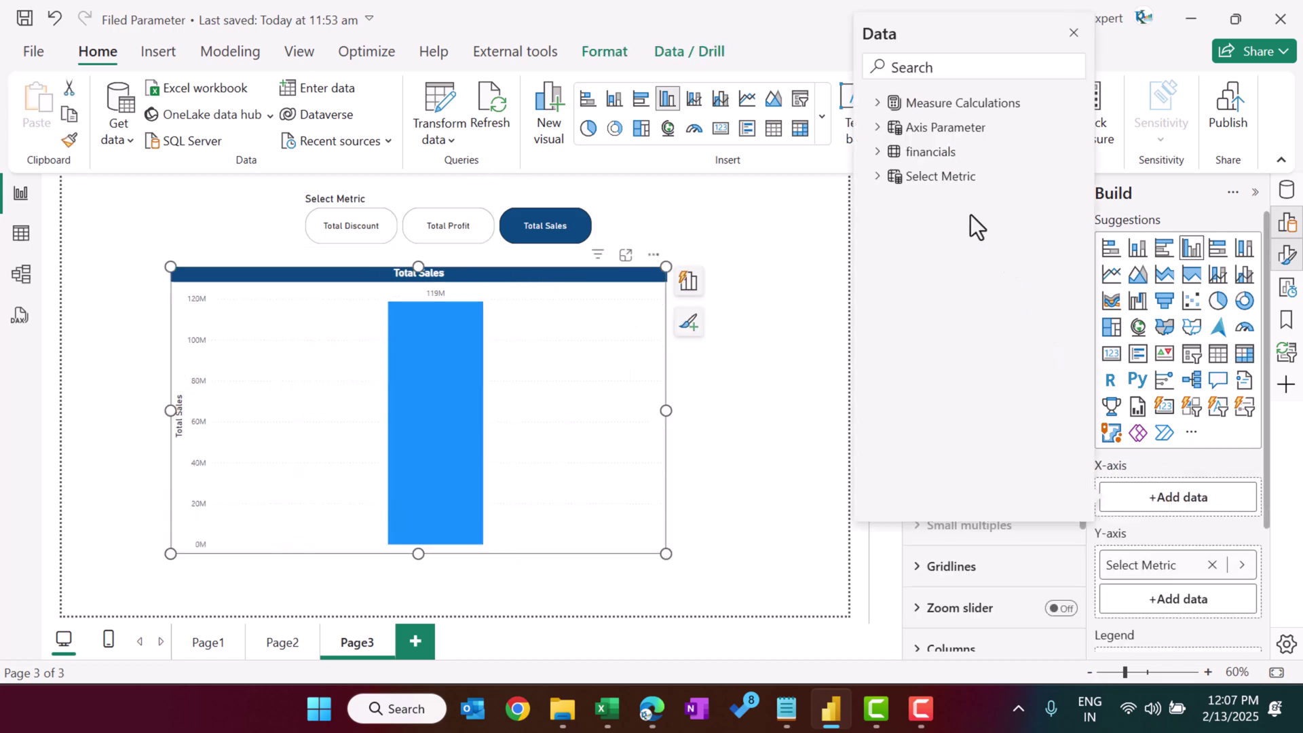
pyautogui.click(882, 128)
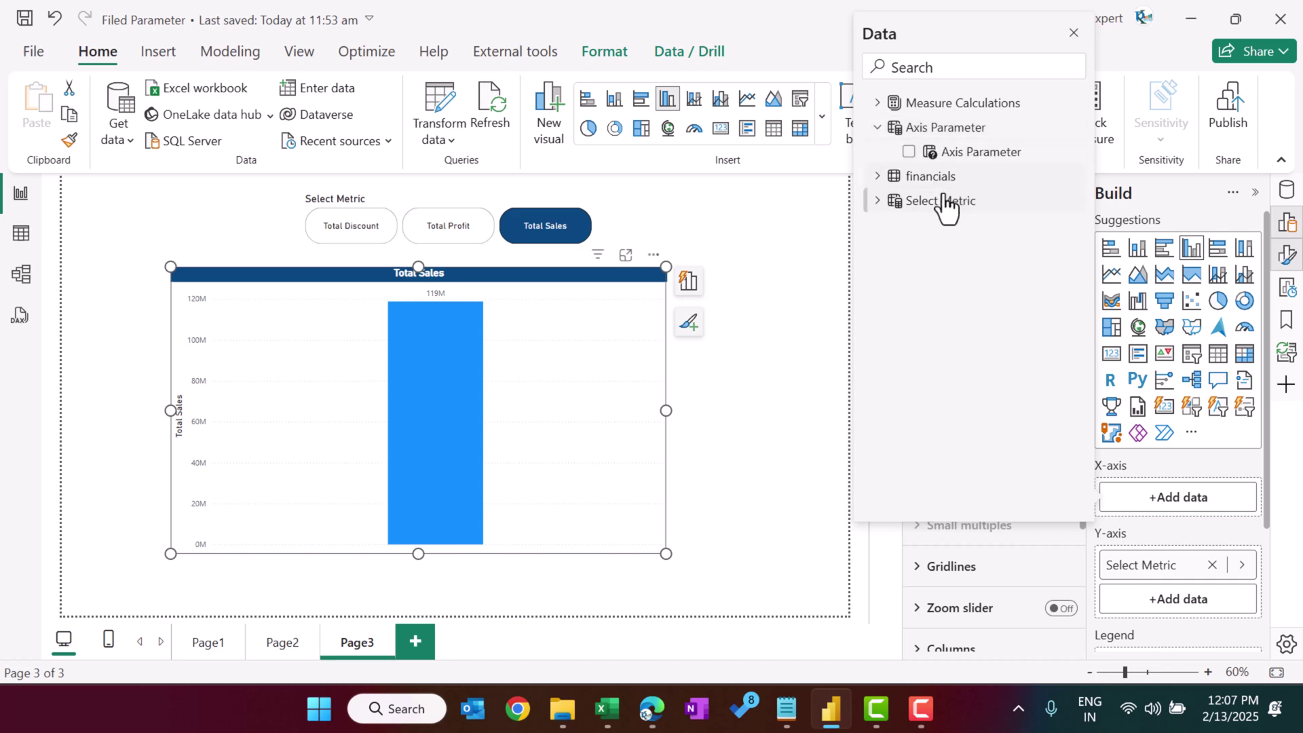
pyautogui.click(909, 152)
pyautogui.click(728, 217)
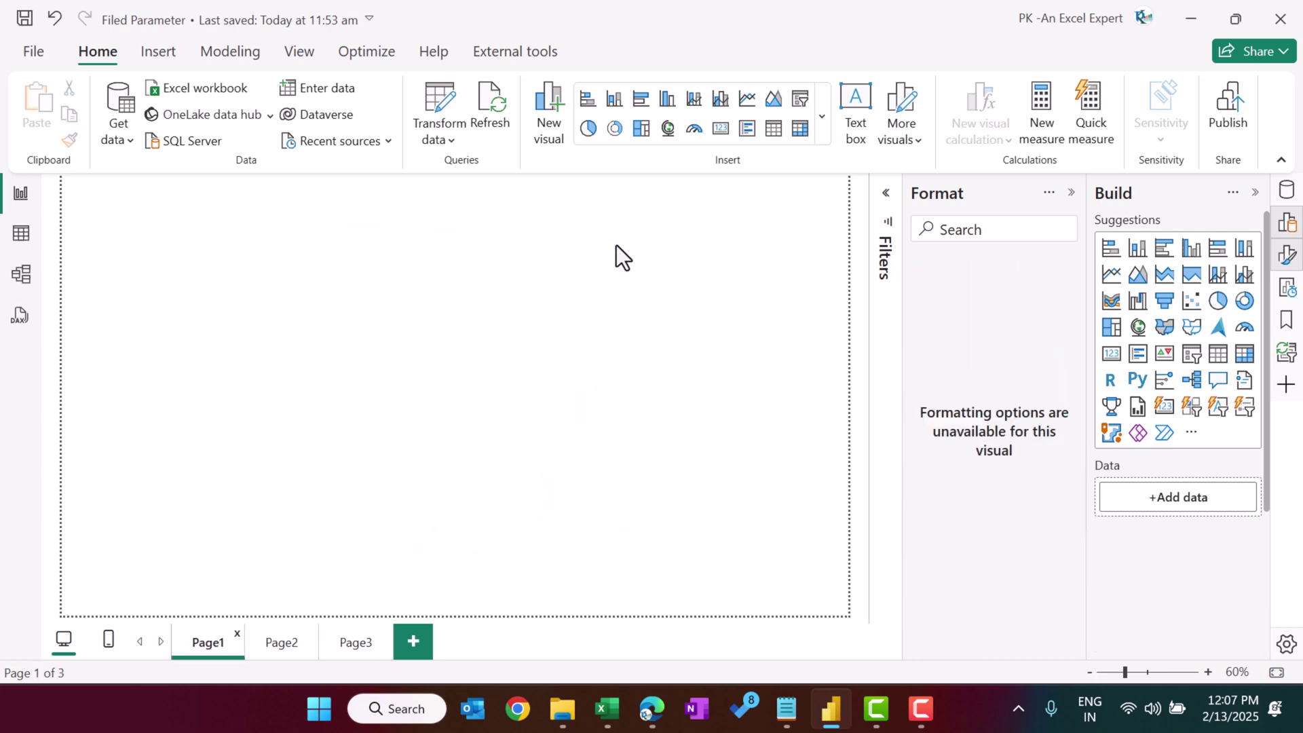
# Copy the Select Chart Axis slicer from Page1 to Page3 without syncing and shift it off the Select Metric slicer
pyautogui.click(507, 199)
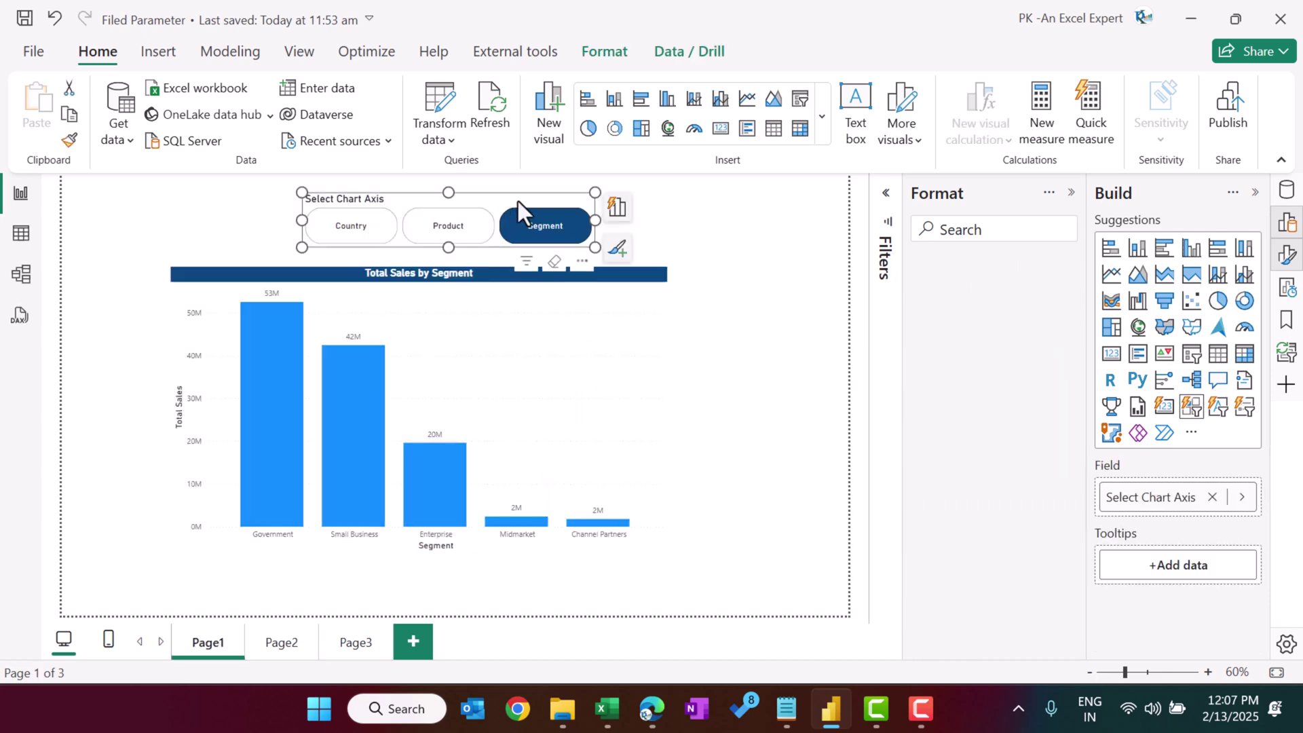
pyautogui.hotkey('ctrl', 'c')
pyautogui.hotkey('ctrl', 'v')
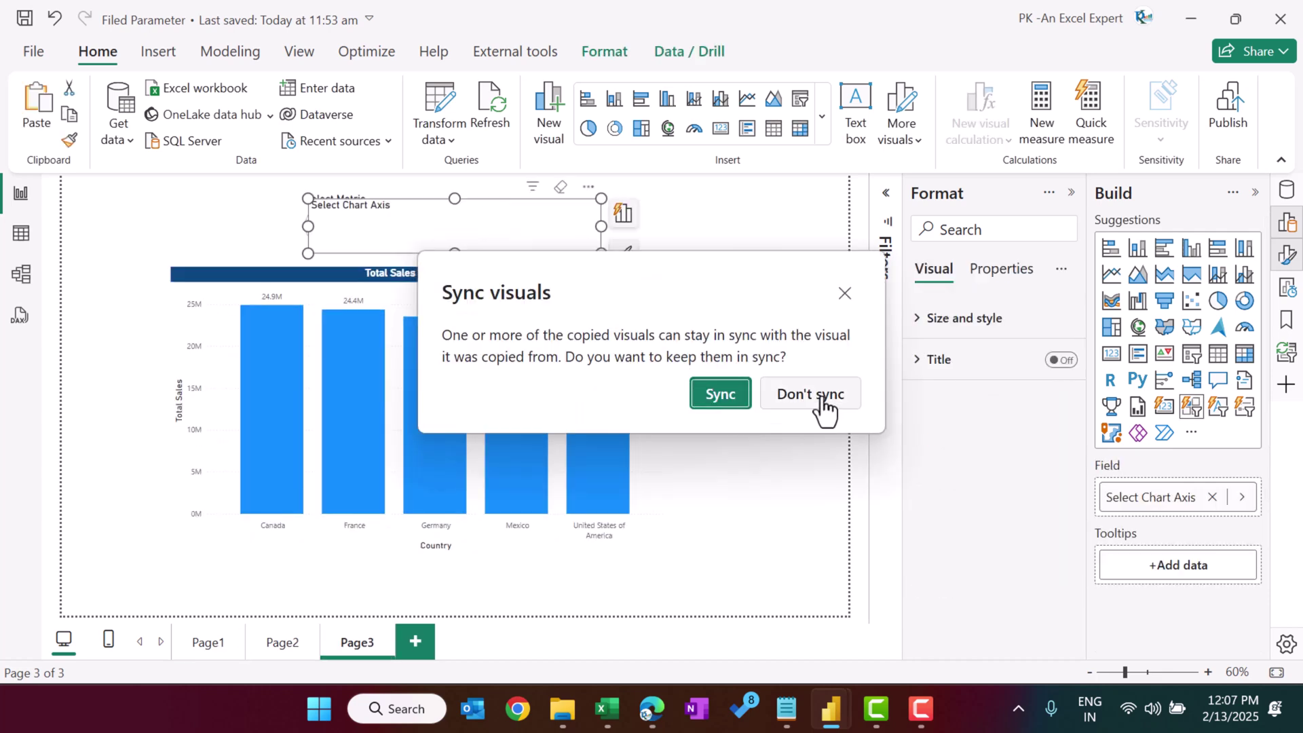
pyautogui.click(810, 395)
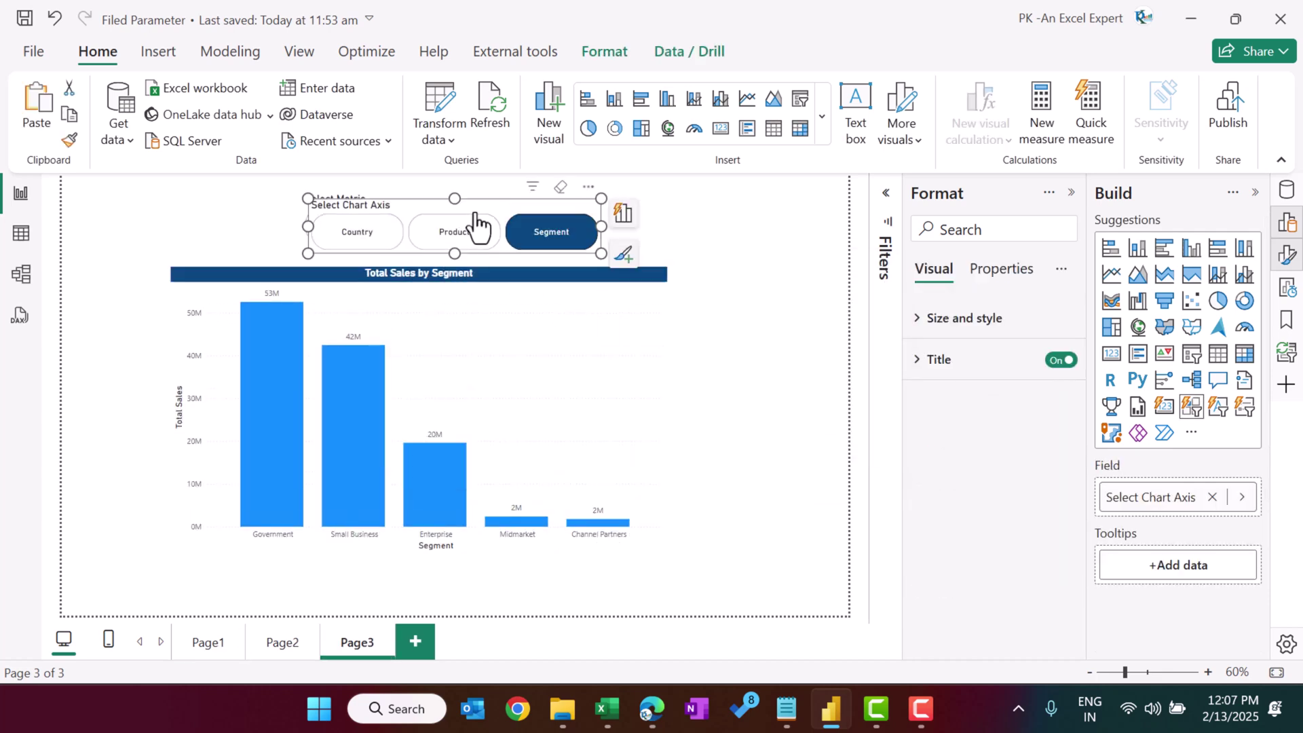
pyautogui.moveTo(541, 265); pyautogui.dragTo(596, 226)
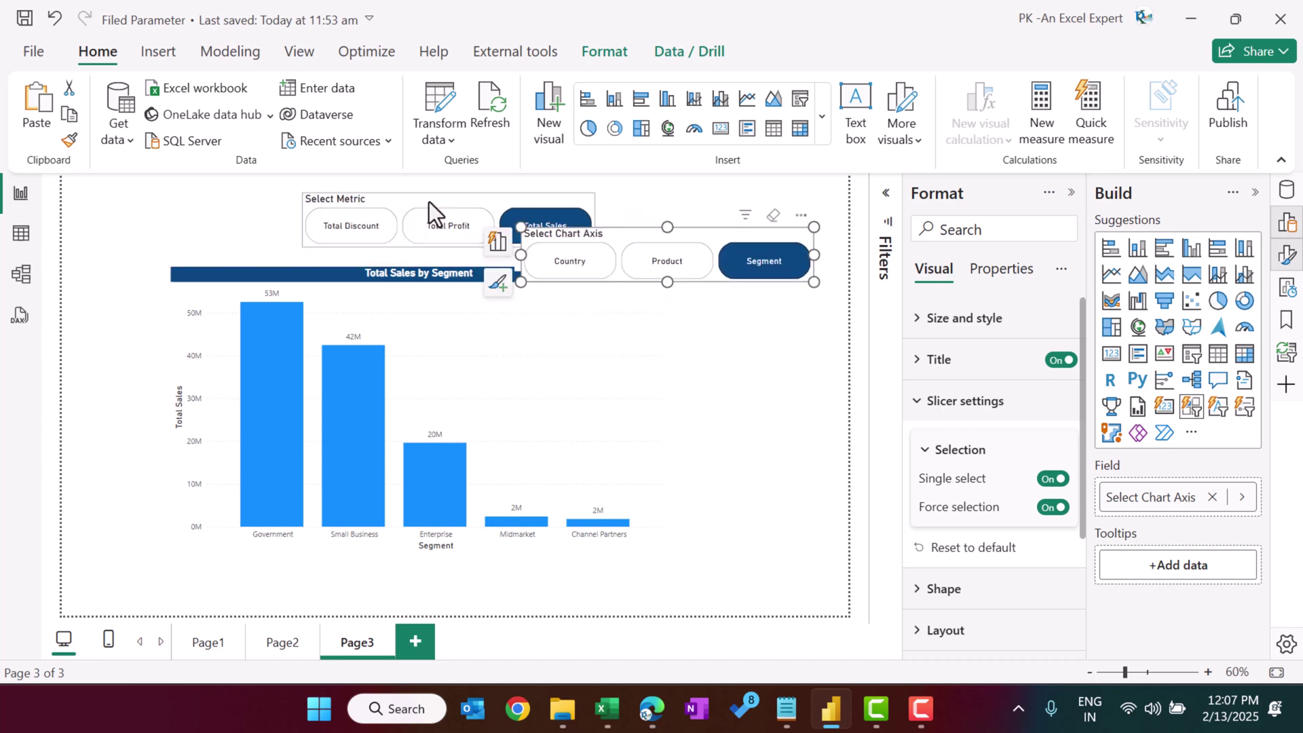
# Arrange the Select Metric and Select Chart Axis slicers side by side in one row above the Page3 column chart
pyautogui.moveTo(319, 201); pyautogui.dragTo(249, 202)
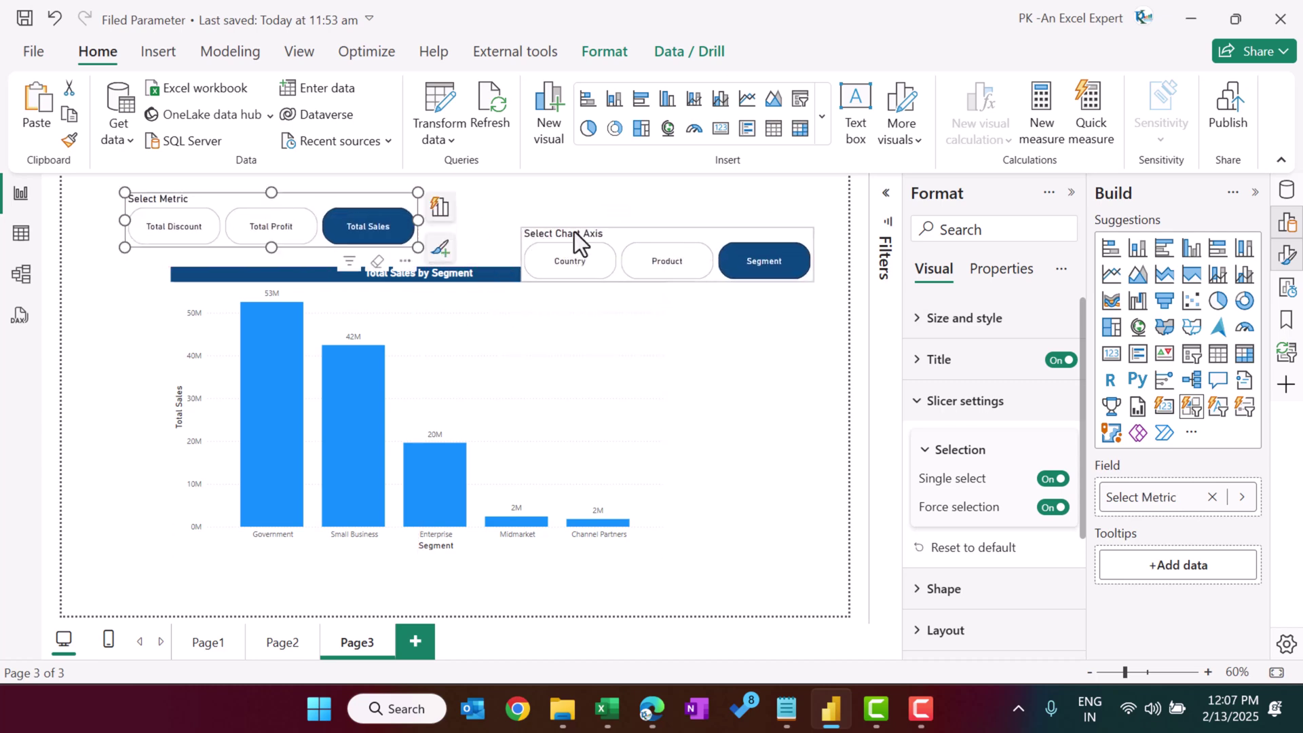
pyautogui.moveTo(568, 202); pyautogui.dragTo(564, 202)
pyautogui.click(760, 284)
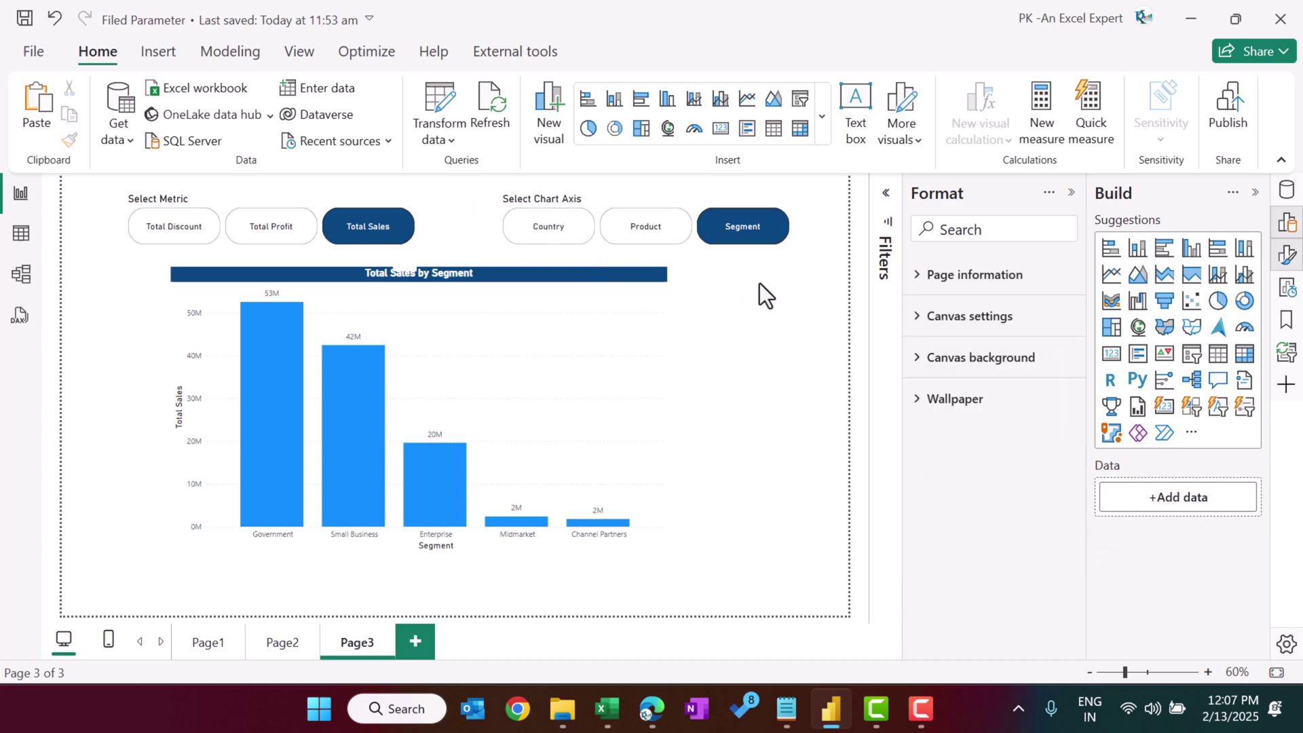
# Test both slicers together with combinations of Country and Product axes and the three metrics, ending on Total Profit by Product
pyautogui.click(589, 229)
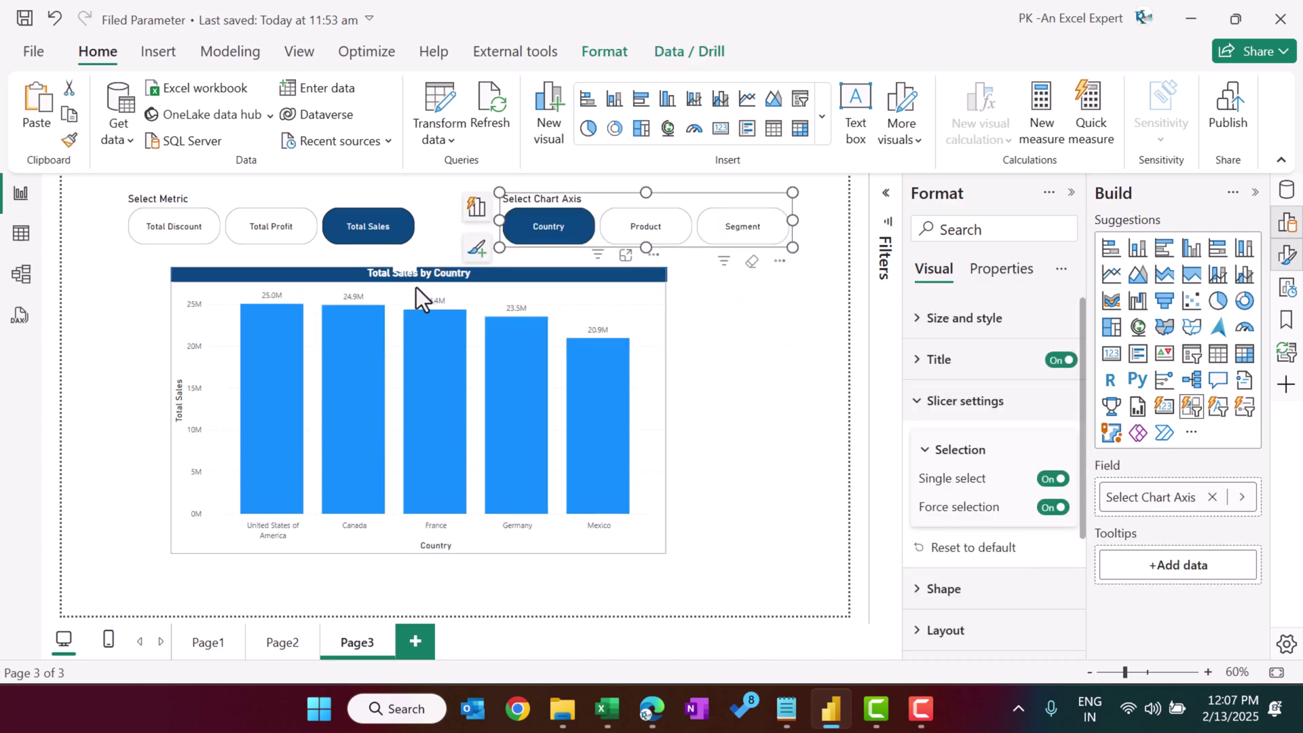
pyautogui.click(180, 234)
pyautogui.click(271, 238)
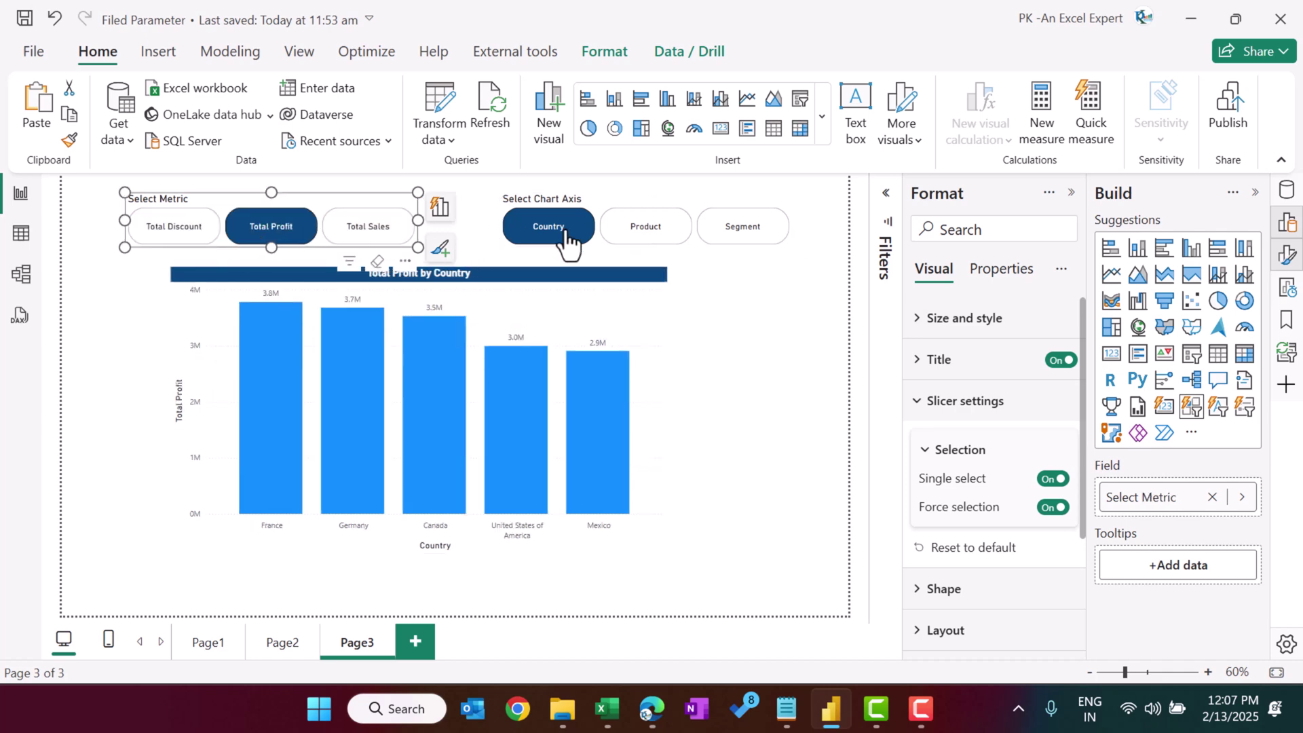
pyautogui.click(655, 231)
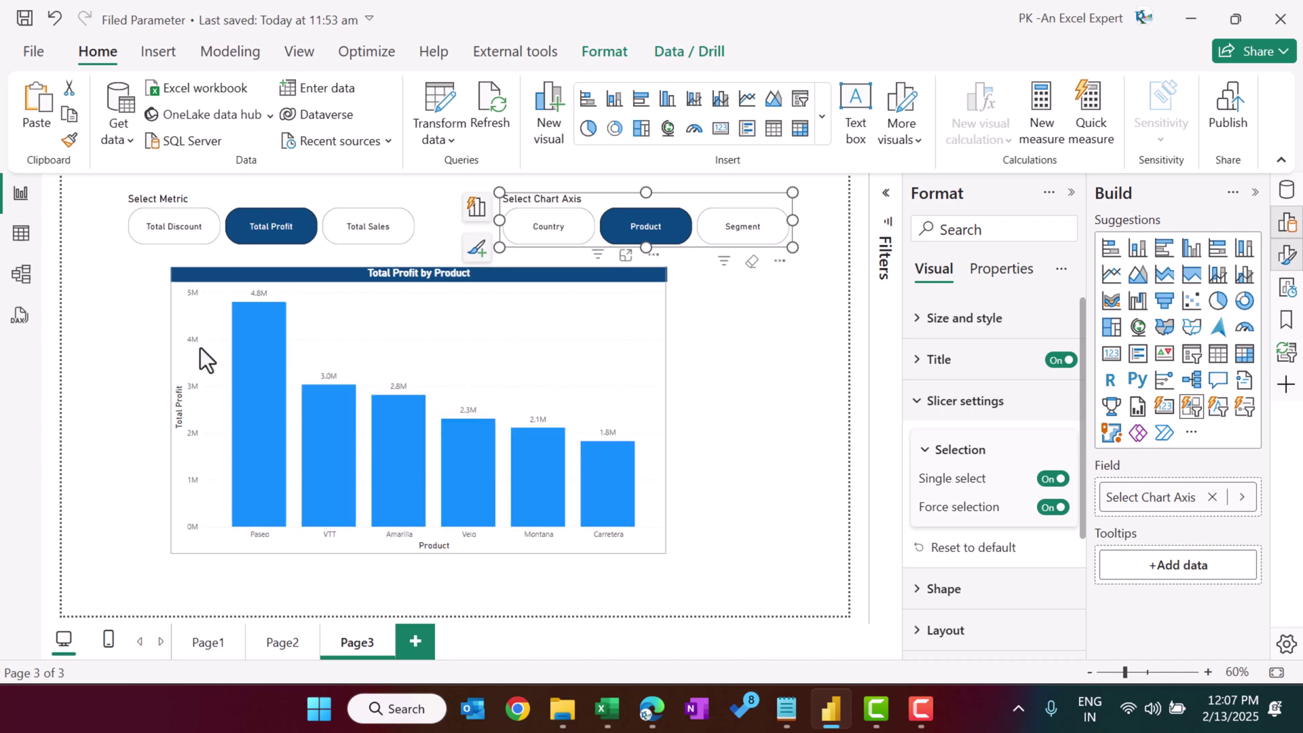
pyautogui.click(365, 237)
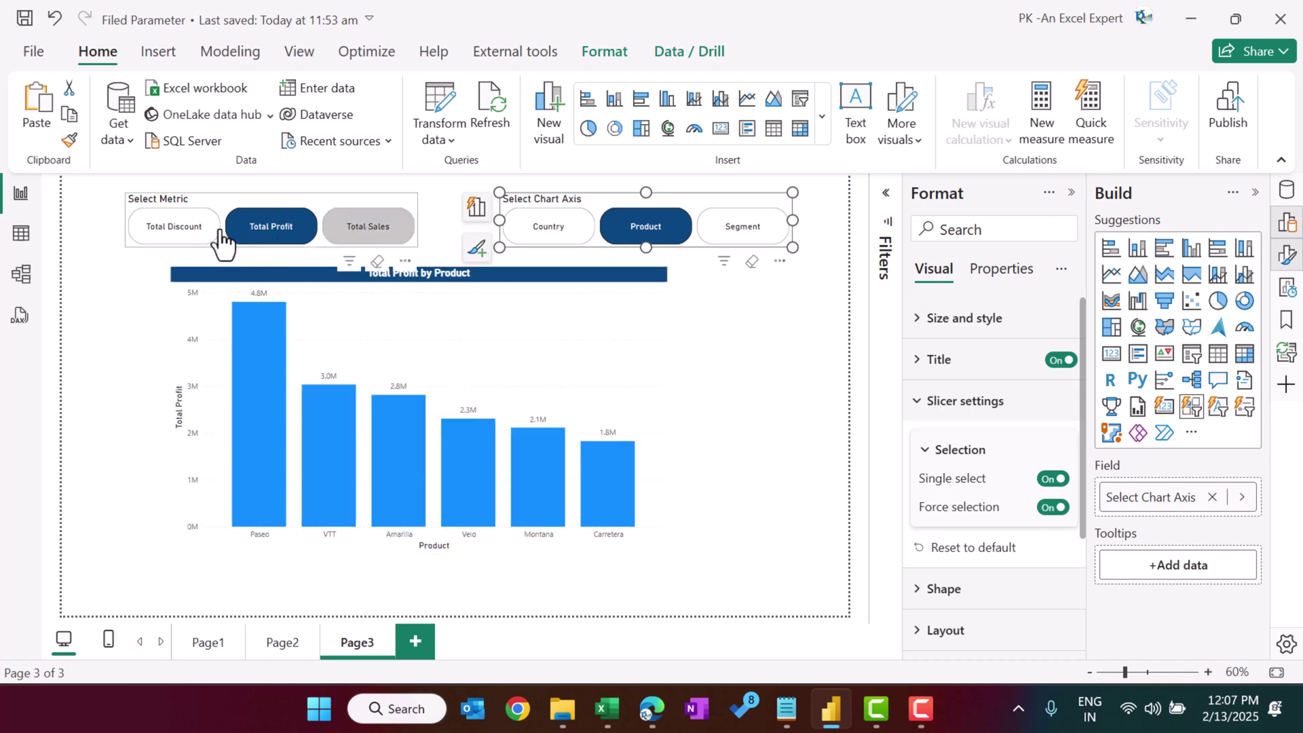
pyautogui.click(172, 238)
pyautogui.click(290, 239)
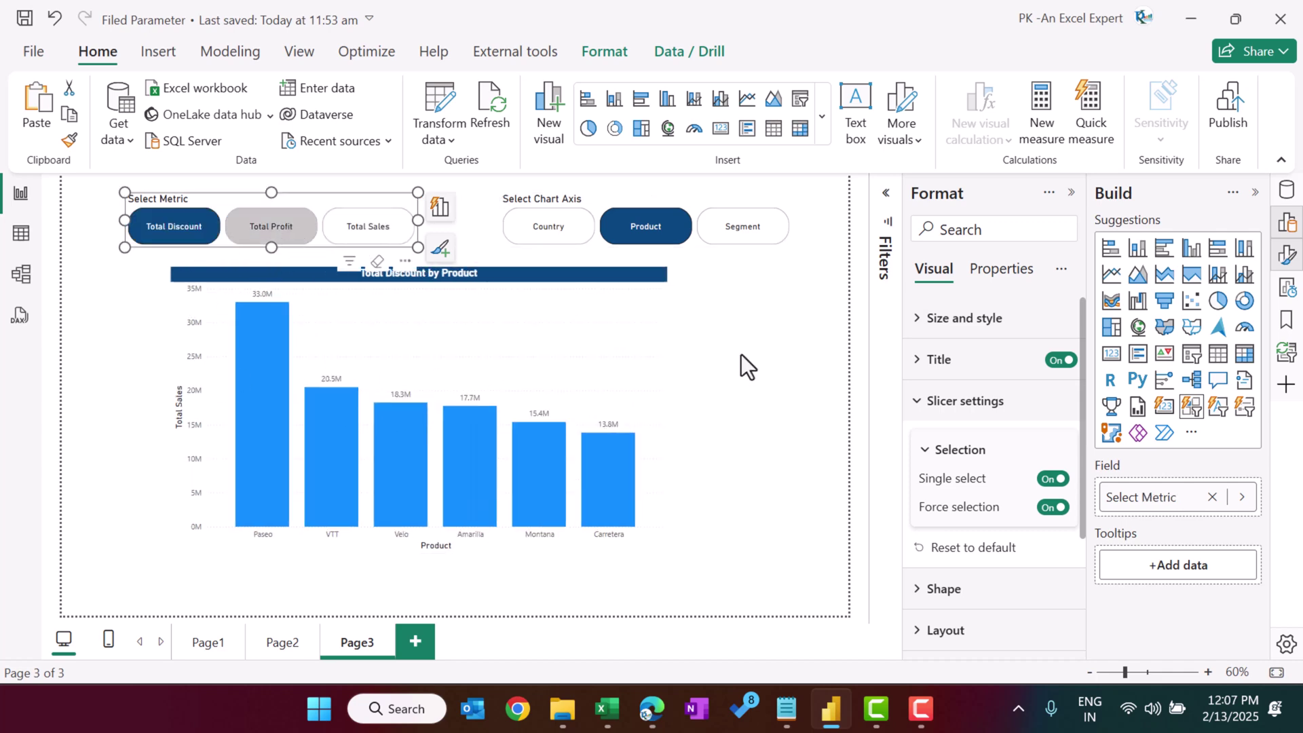
pyautogui.click(787, 368)
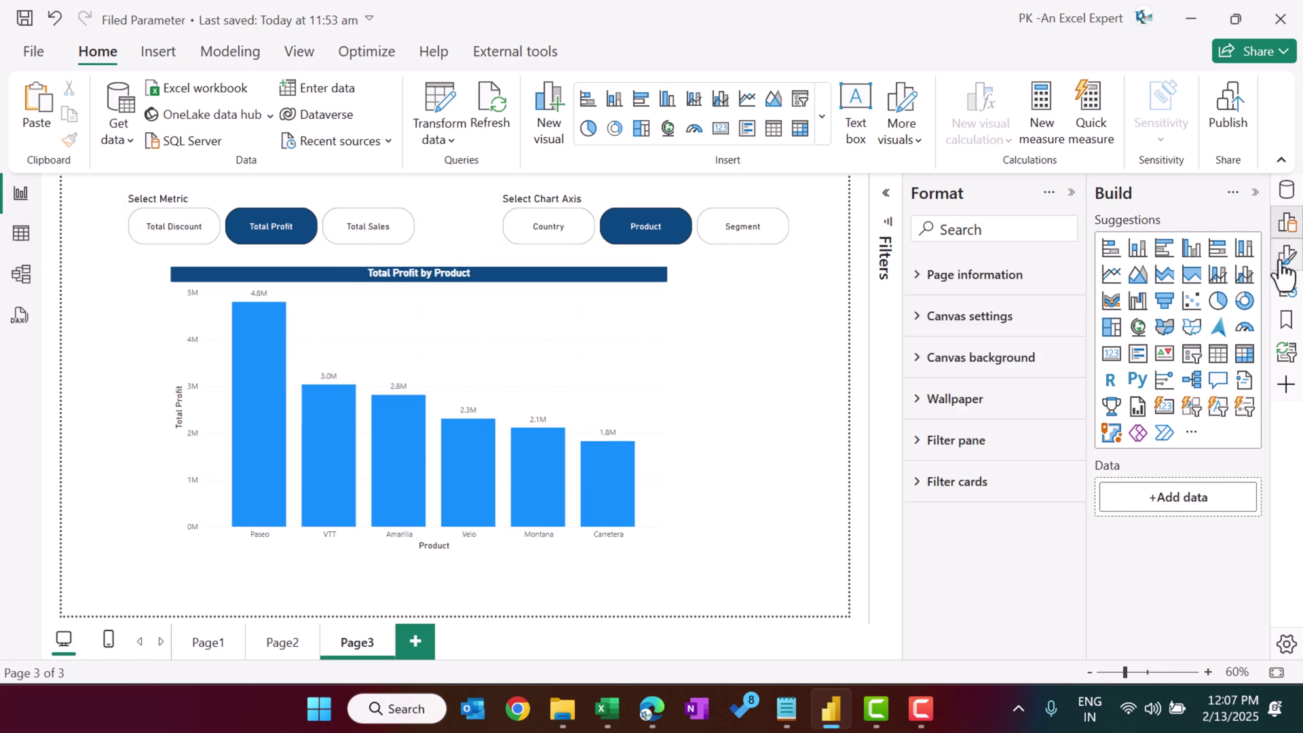
# Examine the Axis Parameter table's DAX definition, especially the Segment row and the order number of each field, without changing it
pyautogui.click(1287, 190)
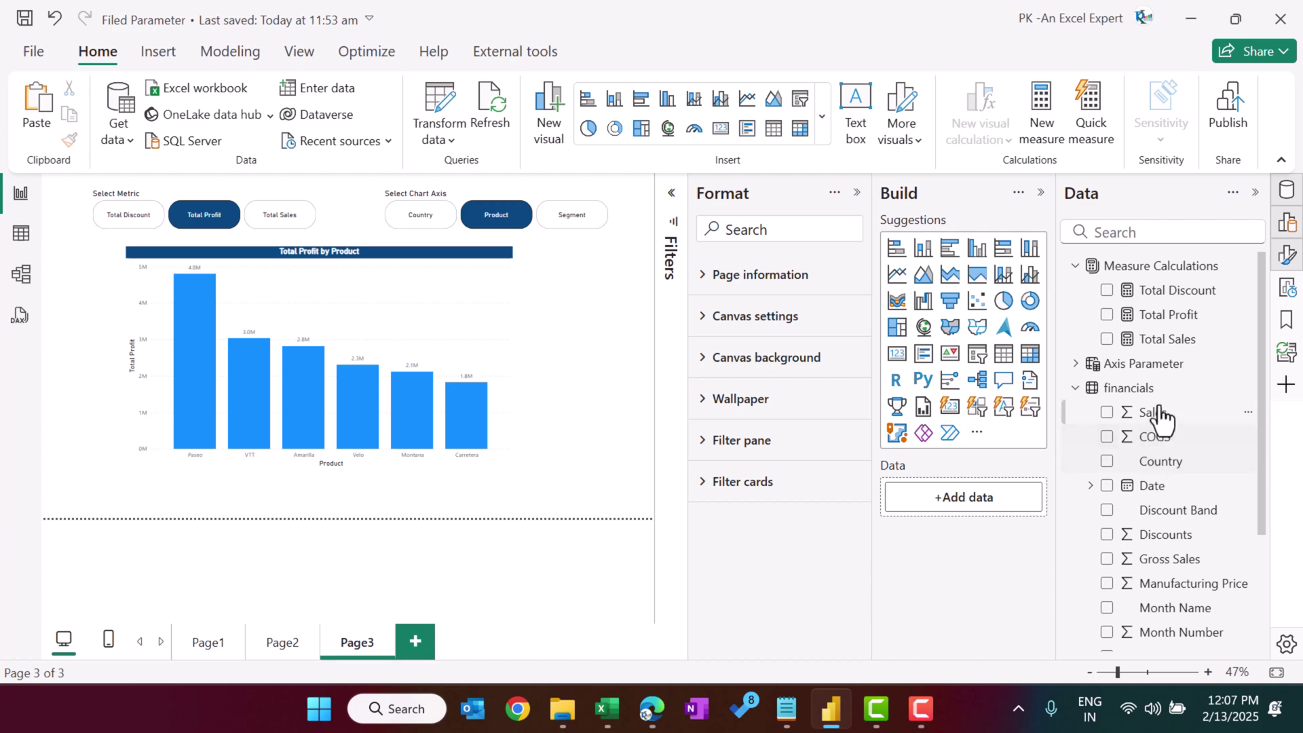
pyautogui.click(1174, 365)
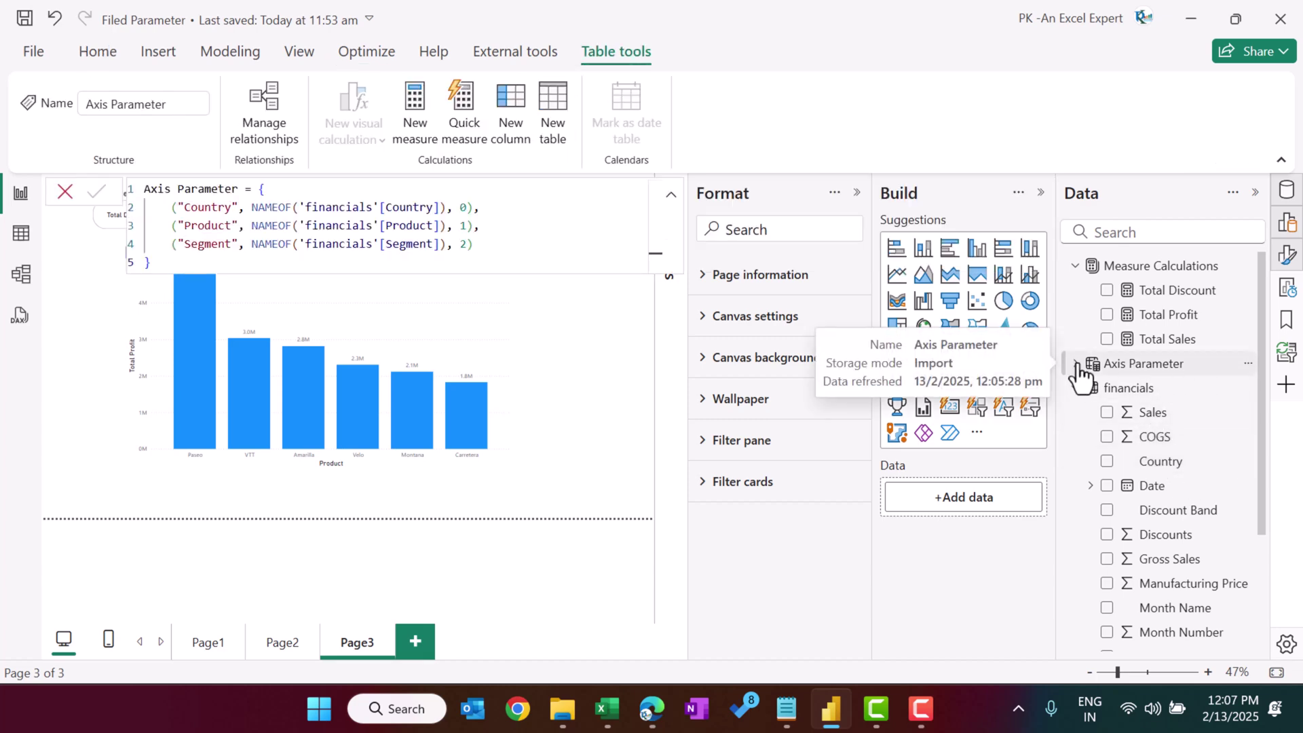
pyautogui.click(1076, 364)
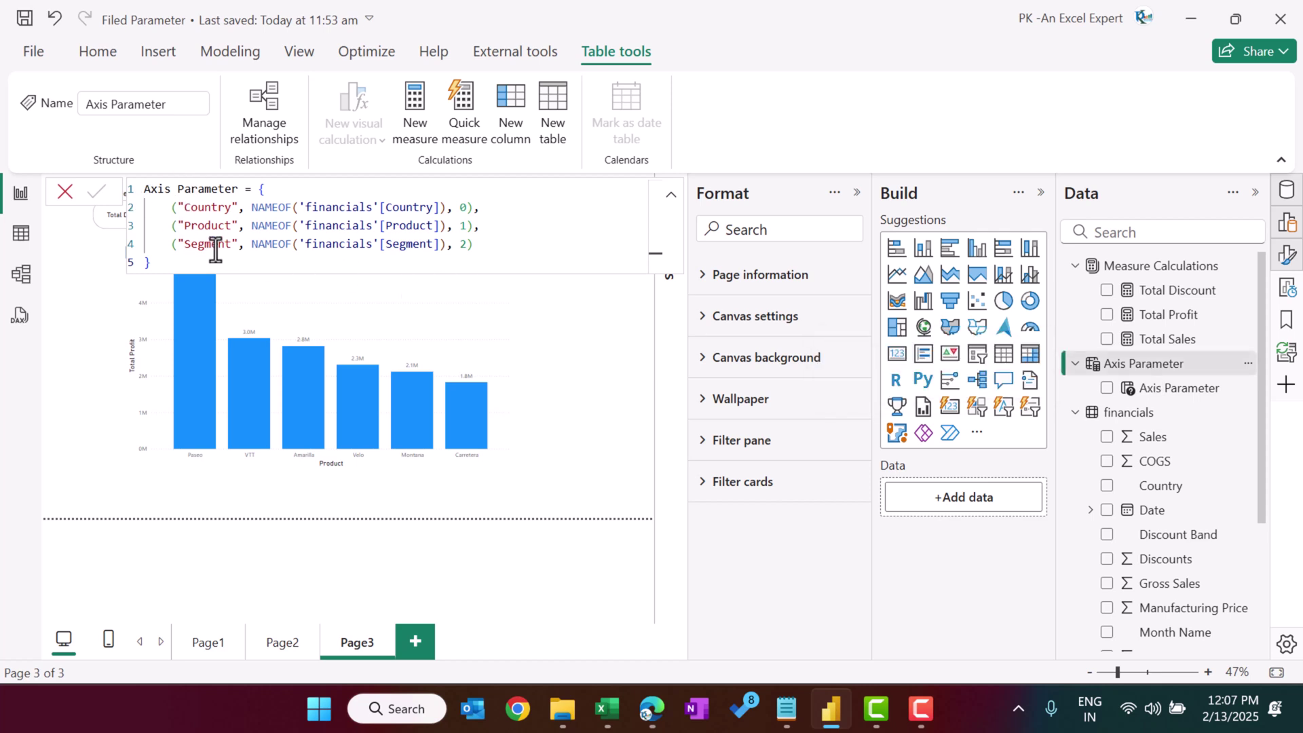
pyautogui.moveTo(175, 244); pyautogui.dragTo(512, 246)
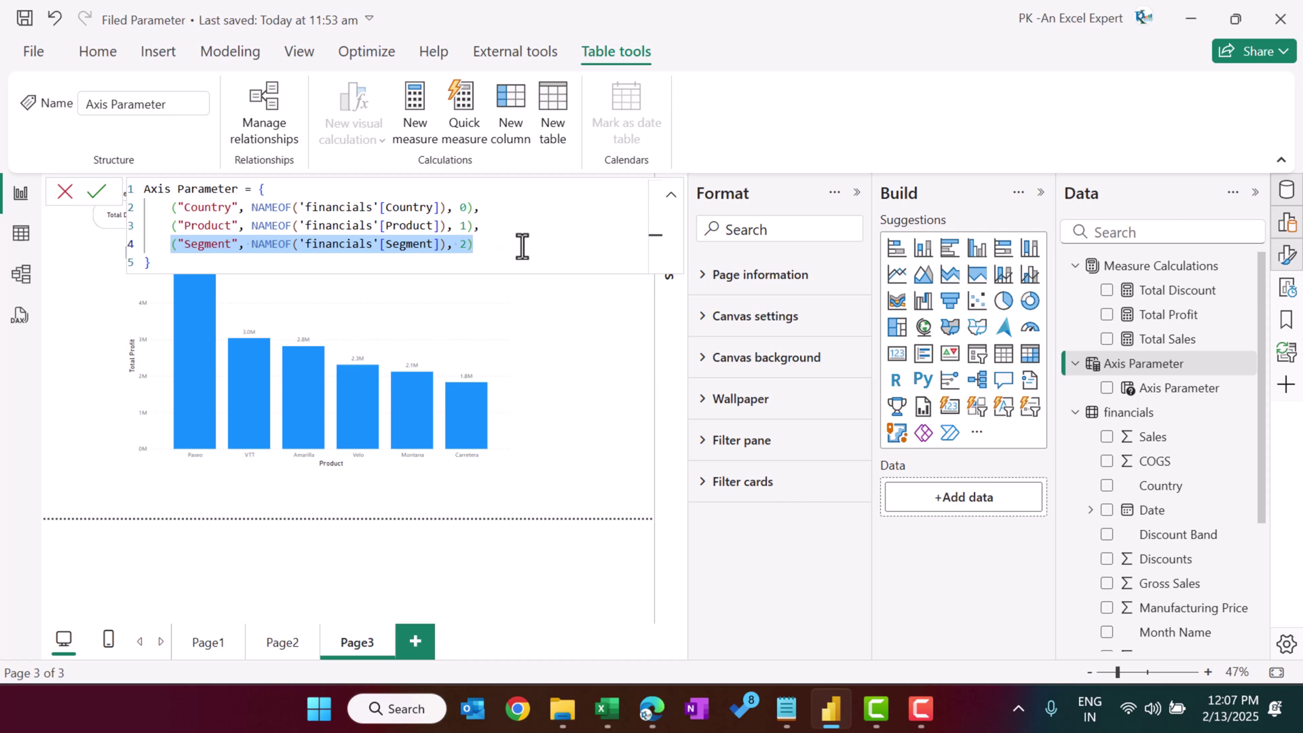
pyautogui.click(467, 206)
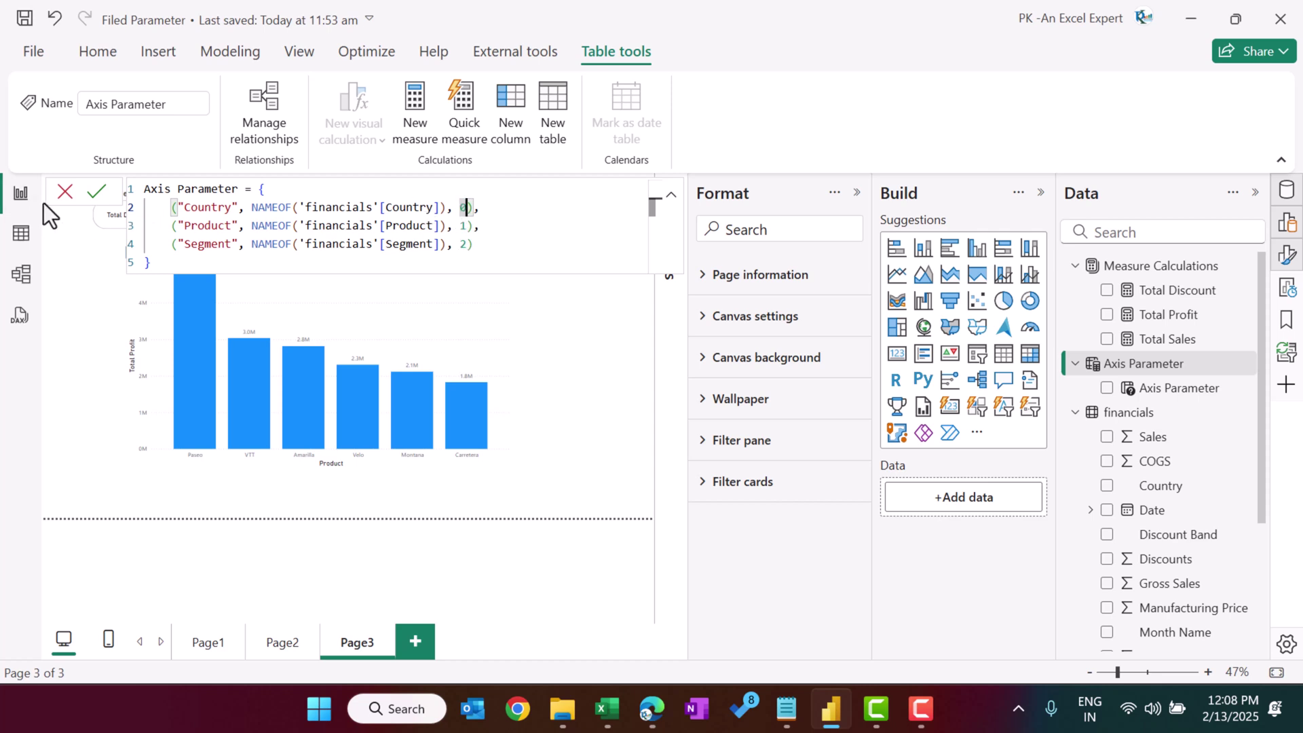
pyautogui.click(71, 194)
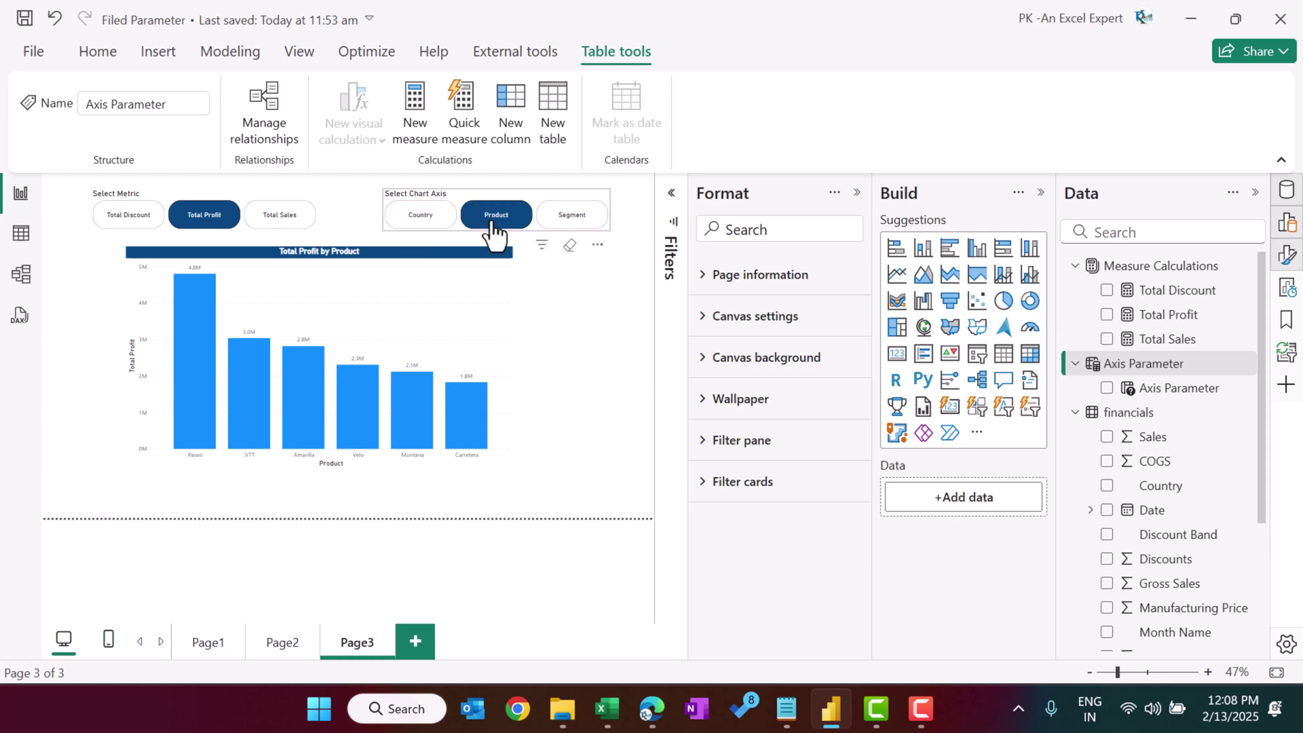
# Reorder the Axis Parameter fields by setting Country's index to 1 and Product's to 0, and switch the chart axis to Country
pyautogui.click(1178, 388)
pyautogui.doubleClick(465, 207)
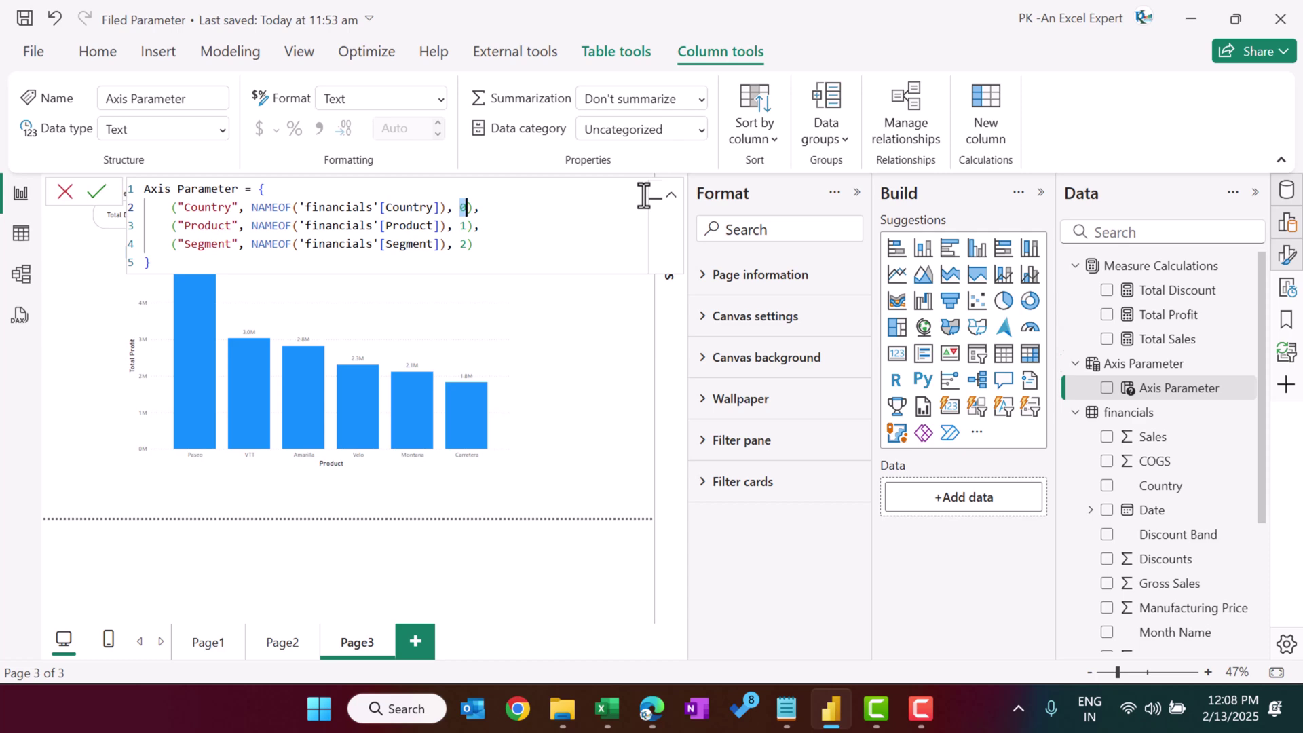
pyautogui.press('Down')
pyautogui.hotkey('shift', 'Left')
pyautogui.write('0')
pyautogui.click(97, 192)
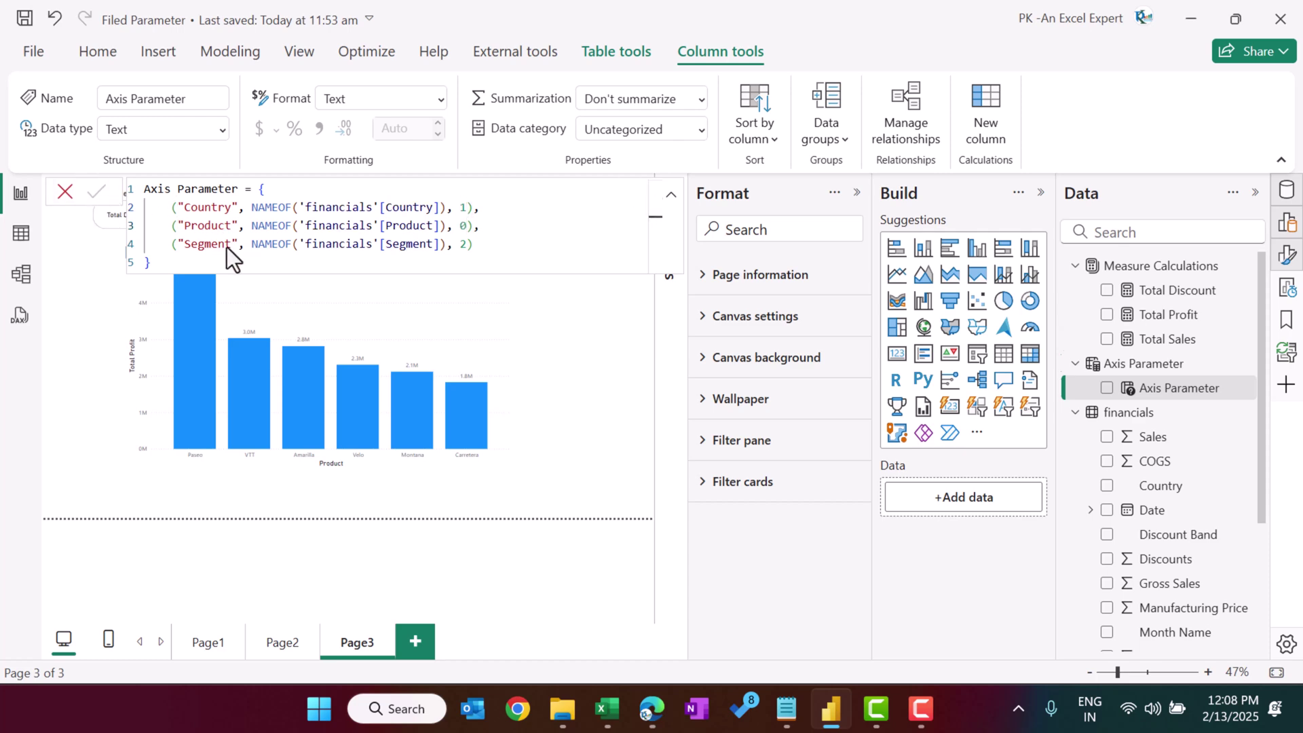
pyautogui.click(65, 192)
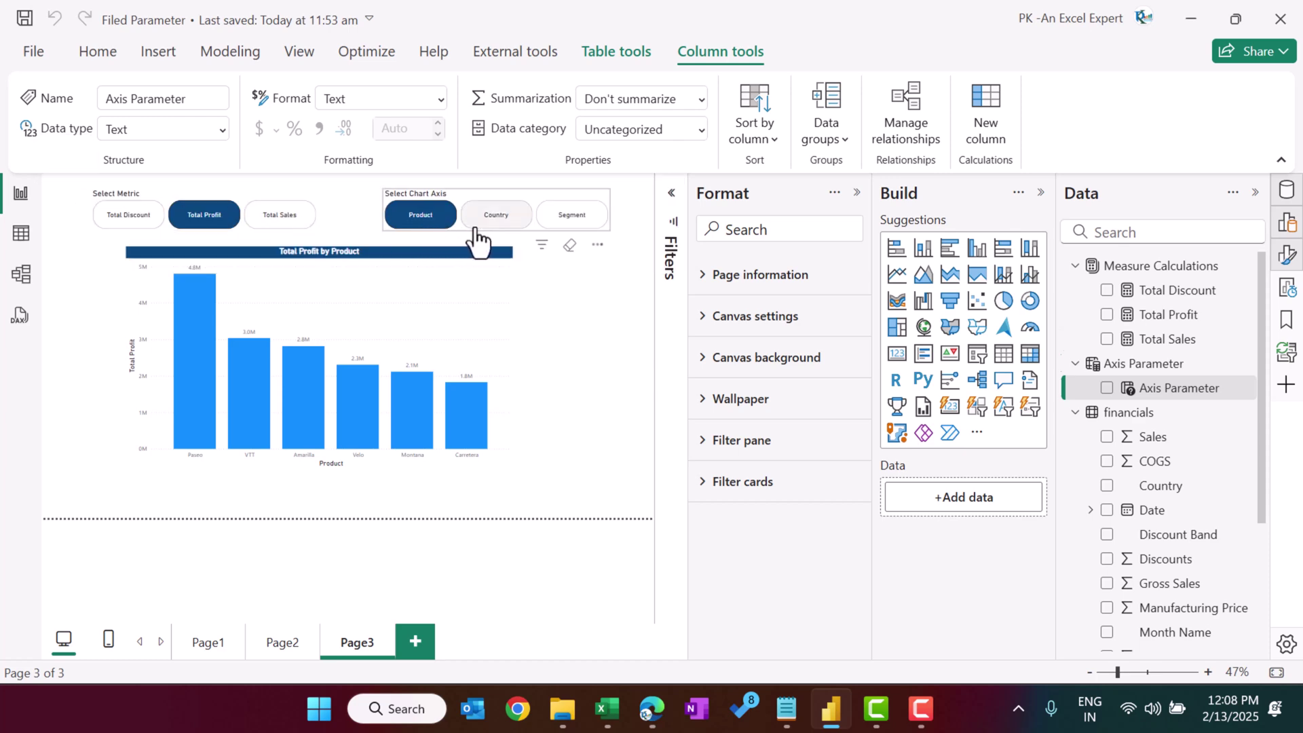
pyautogui.click(501, 218)
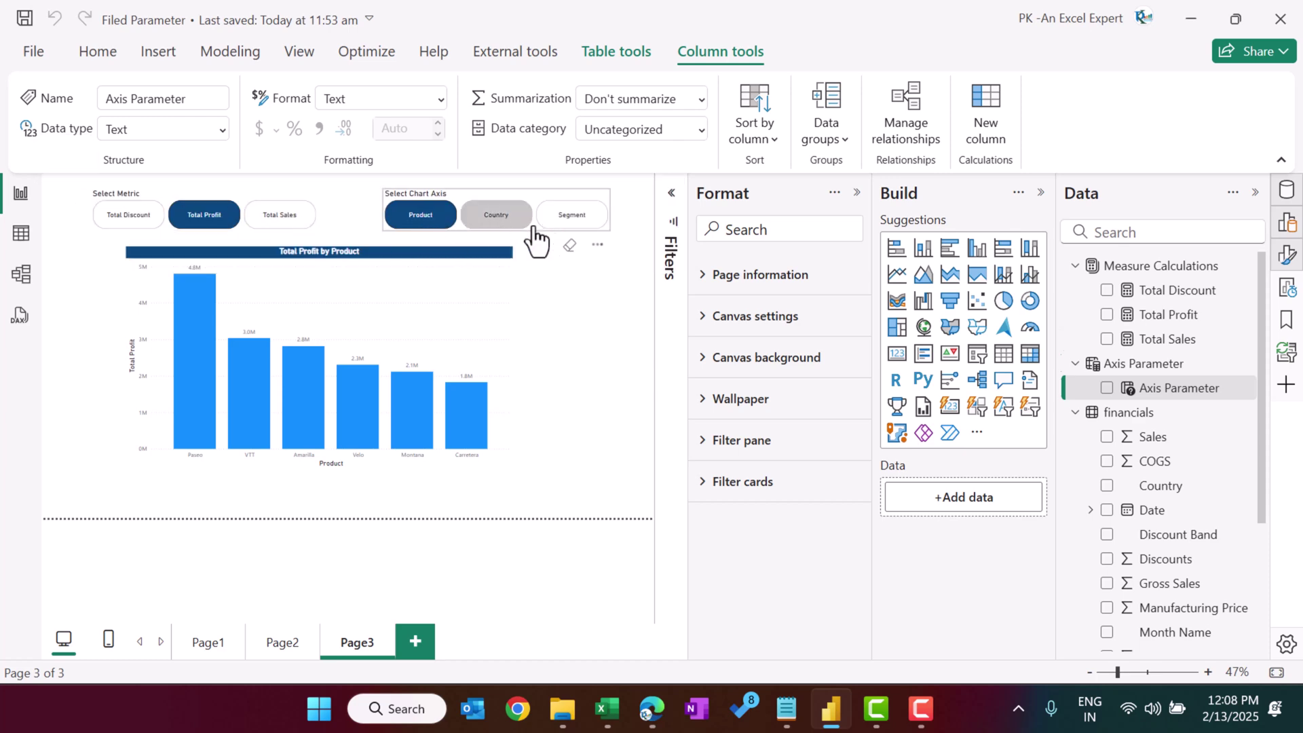
pyautogui.click(633, 274)
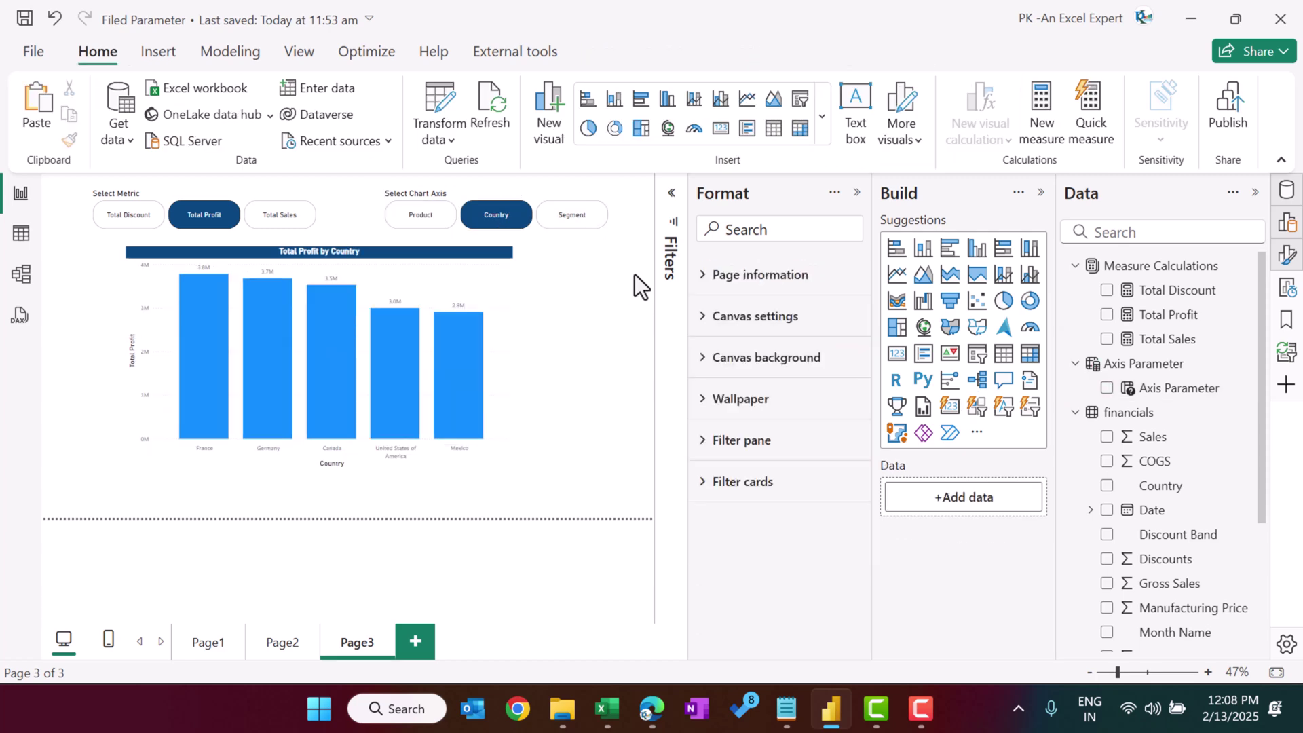